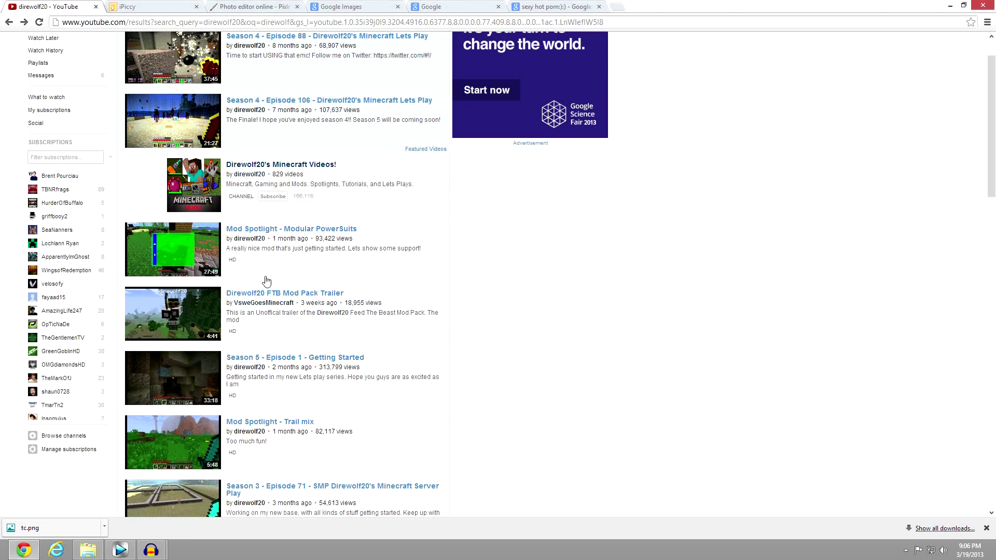
Replace the direwolf20 YouTube search with the skydoesminecraft suggestion.
{"action": "scroll", "coordinate": [201, 238], "scroll_direction": "down", "scroll_amount": 8}
{"action": "scroll", "coordinate": [199, 257], "scroll_direction": "down", "scroll_amount": 6}
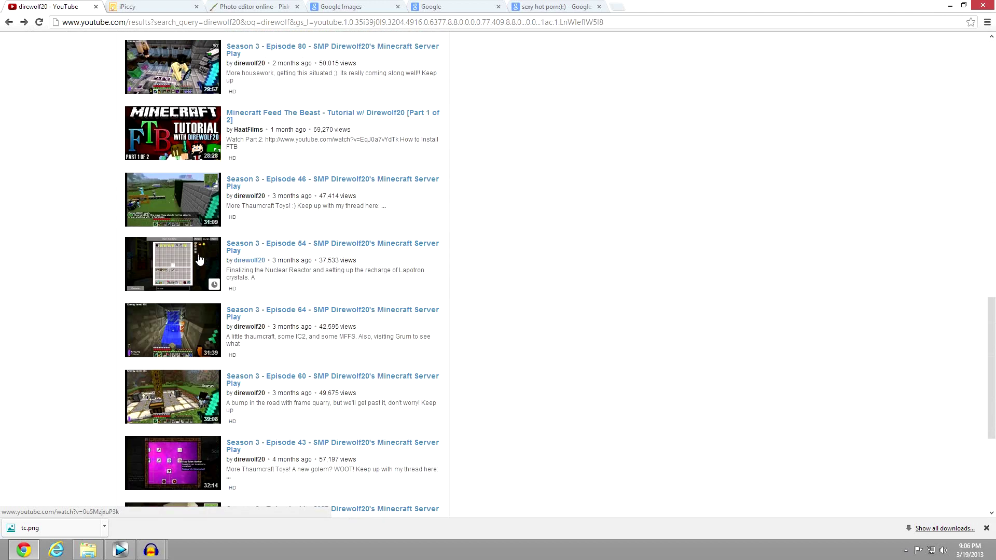
{"action": "scroll", "coordinate": [200, 257], "scroll_direction": "up", "scroll_amount": 14}
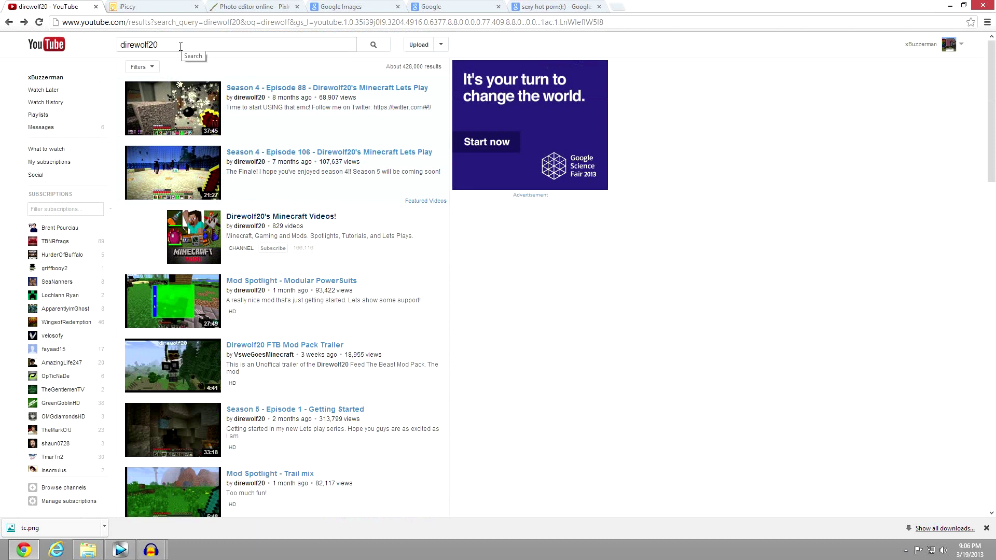
{"action": "double_click", "coordinate": [180, 46]}
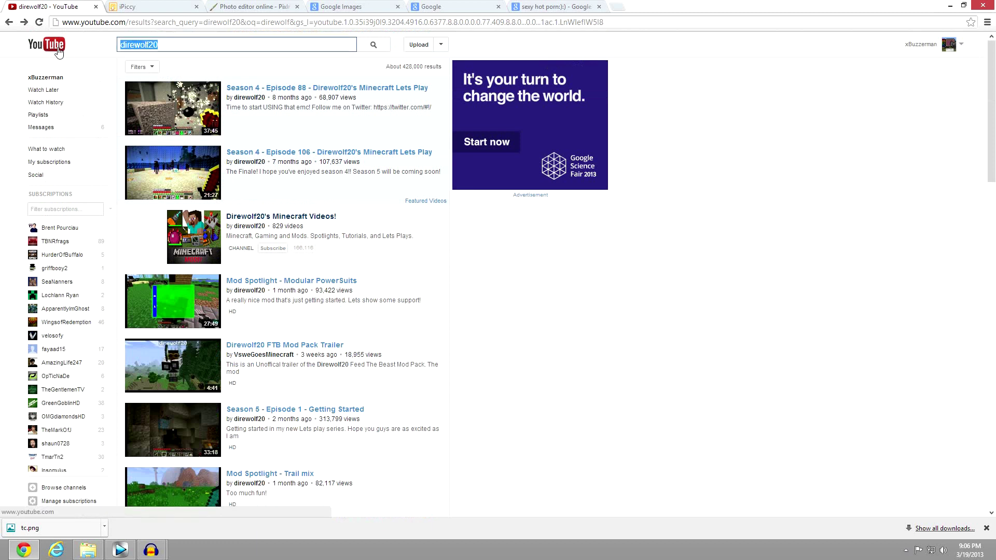
{"action": "type", "text": "sky"}
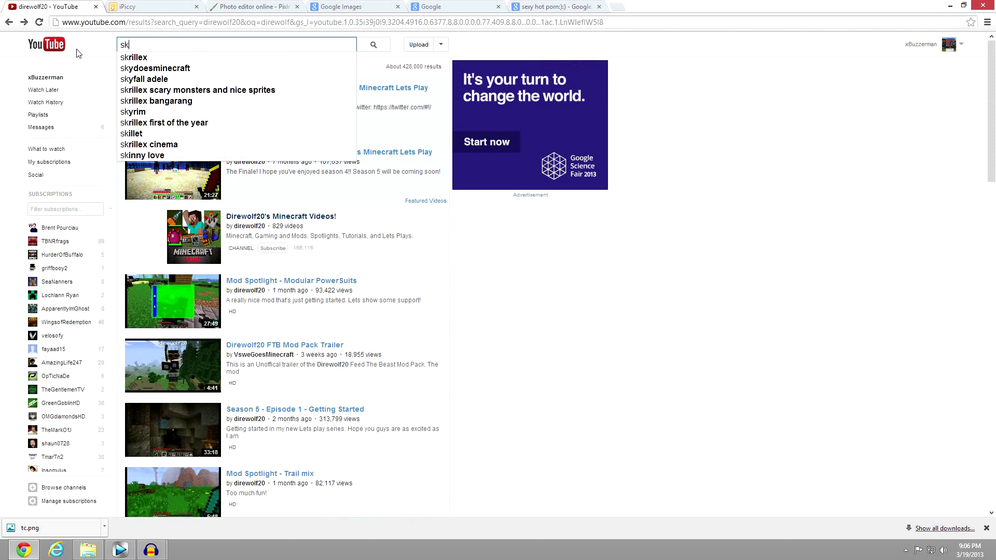
{"action": "left_click", "coordinate": [127, 58]}
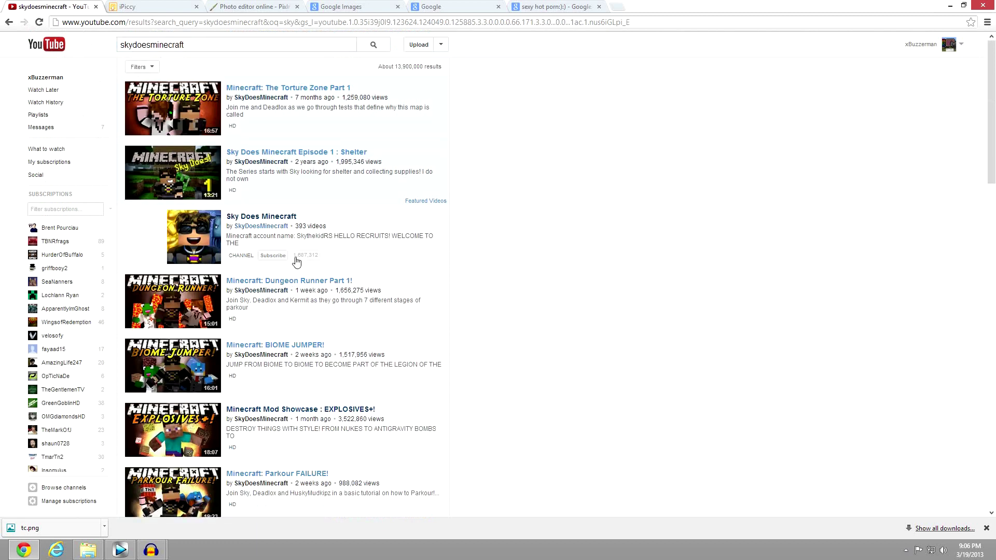
Compare the direwolf20 and skydoesminecraft results with Back and Forward, ending on skydoesminecraft.
{"action": "scroll", "coordinate": [164, 260], "scroll_direction": "down", "scroll_amount": 6}
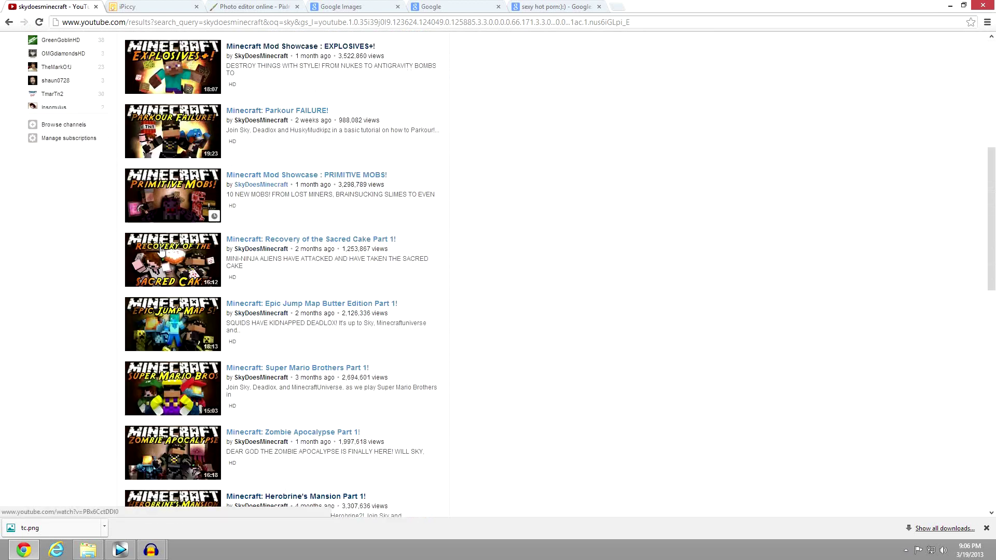
{"action": "scroll", "coordinate": [164, 260], "scroll_direction": "up", "scroll_amount": 6}
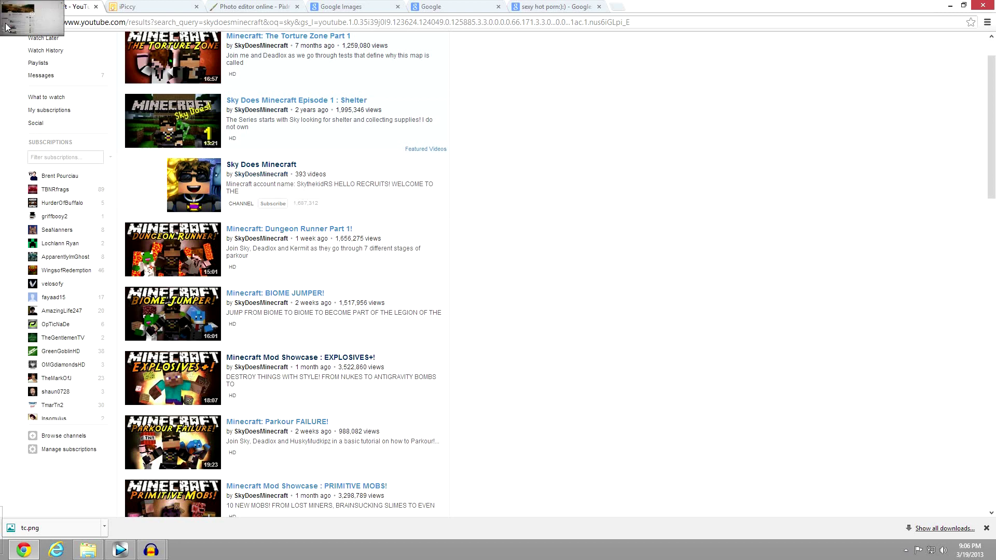
{"action": "left_click", "coordinate": [9, 22]}
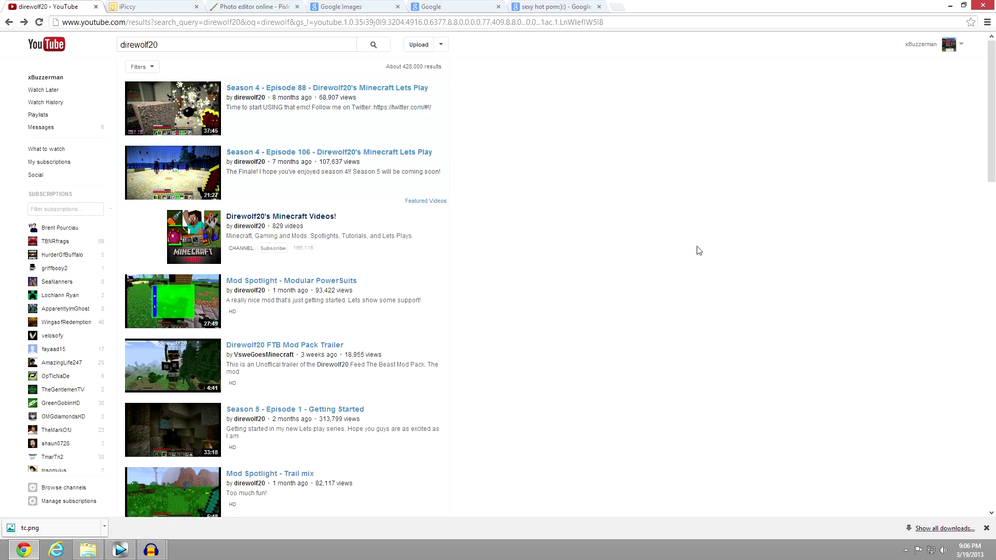
{"action": "scroll", "coordinate": [688, 244], "scroll_direction": "down", "scroll_amount": 1}
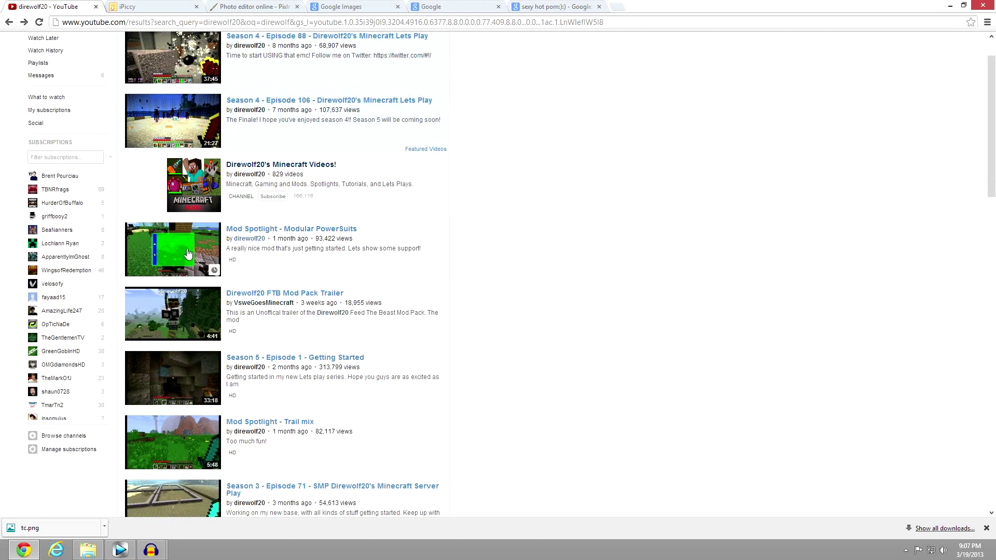
{"action": "left_click", "coordinate": [13, 23]}
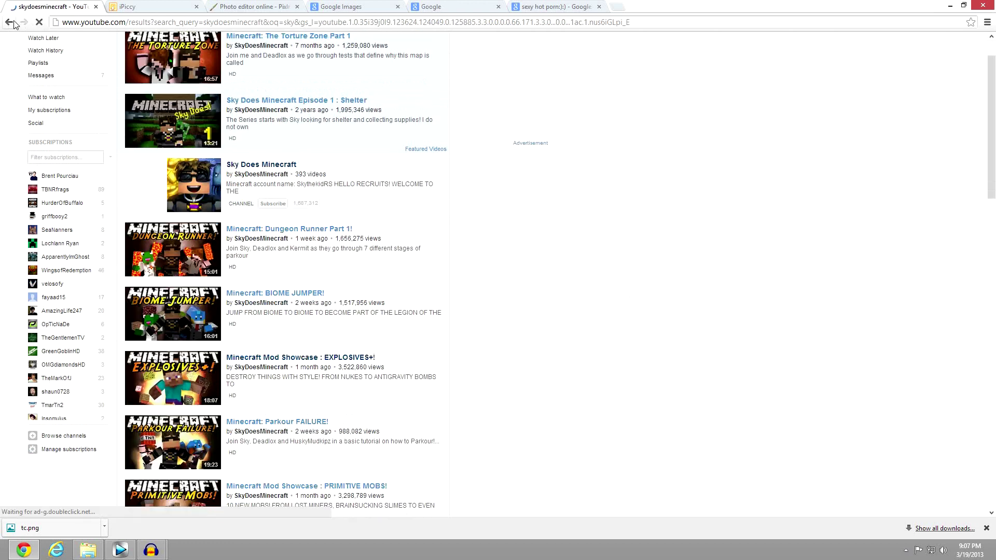
{"action": "left_click", "coordinate": [10, 23]}
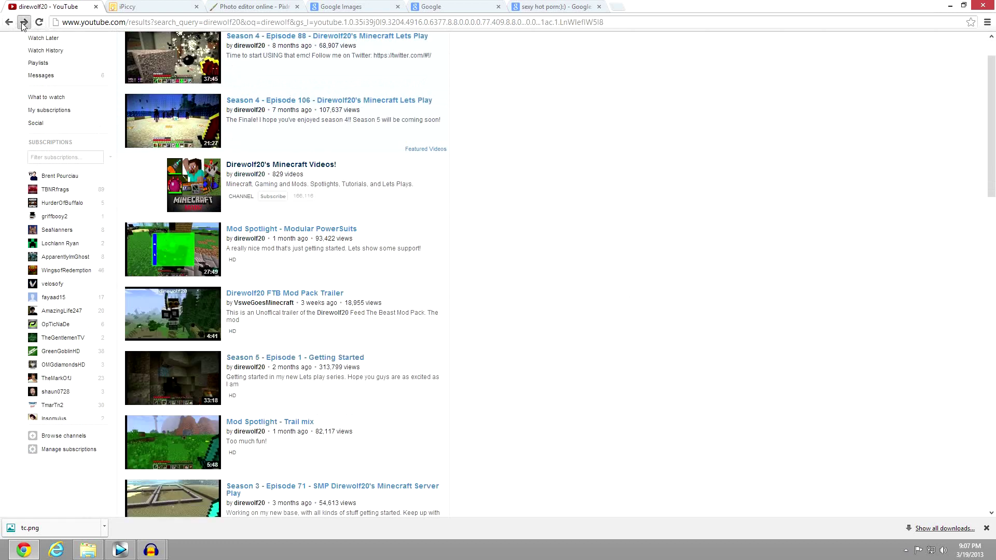
{"action": "left_click", "coordinate": [23, 23]}
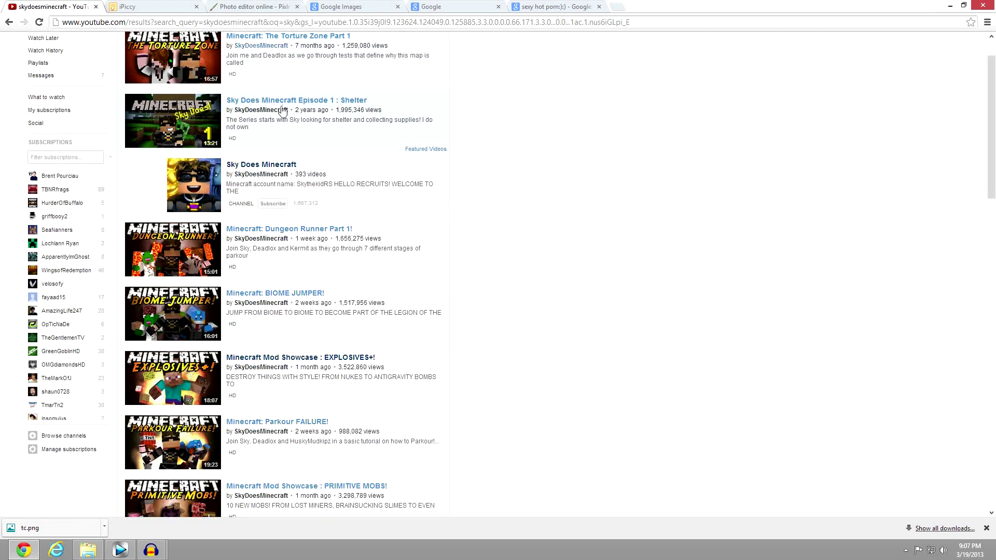
Search Google Images for 'png', then preview and close the Tux penguin image.
{"action": "left_click", "coordinate": [368, 5]}
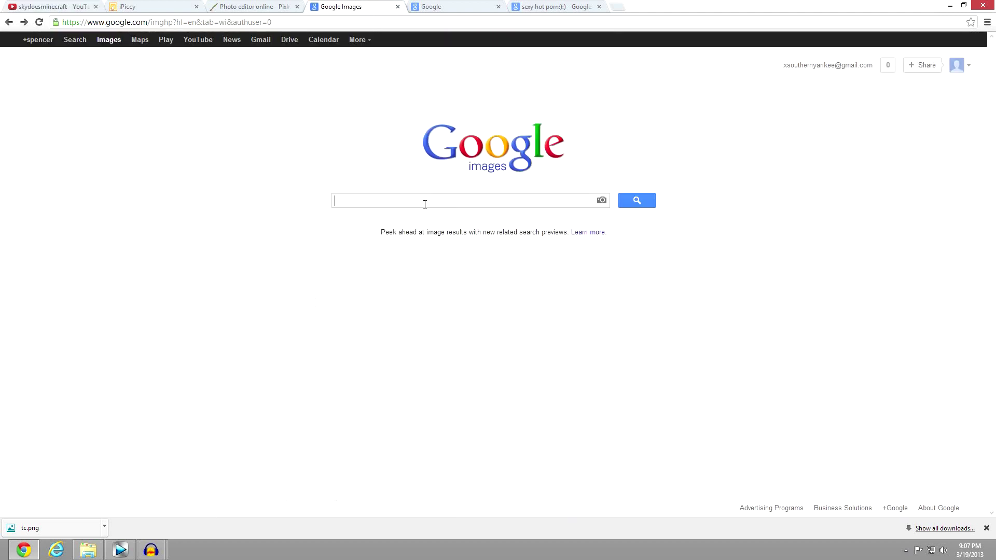
{"action": "type", "text": "jpg "}
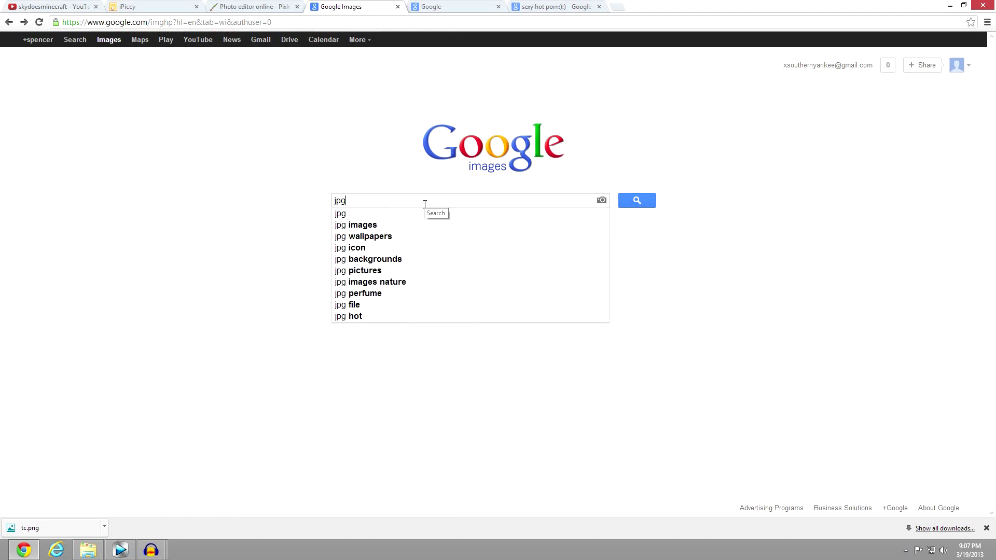
{"action": "type", "text": "png"}
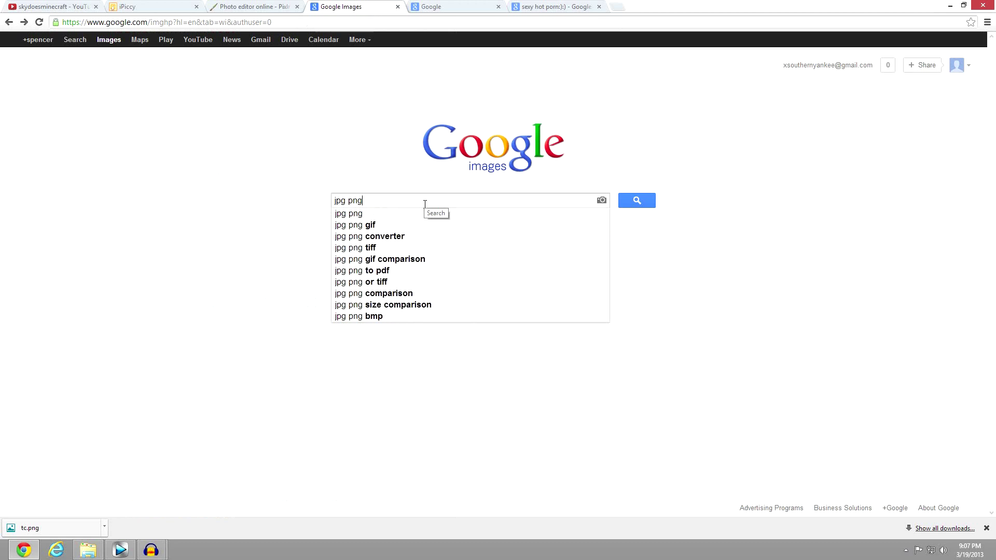
{"action": "key", "text": "BackSpace"}
{"action": "key", "text": "BackSpace"}
{"action": "key", "text": "BackSpace"}
{"action": "key", "text": "BackSpace"}
{"action": "key", "text": "BackSpace"}
{"action": "key", "text": "BackSpace"}
{"action": "key", "text": "BackSpace"}
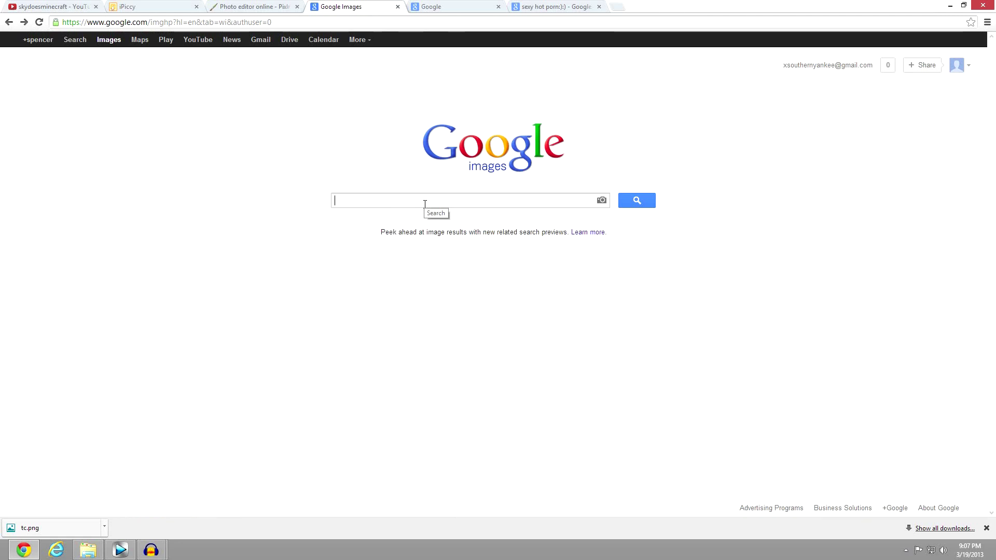
{"action": "type", "text": "png"}
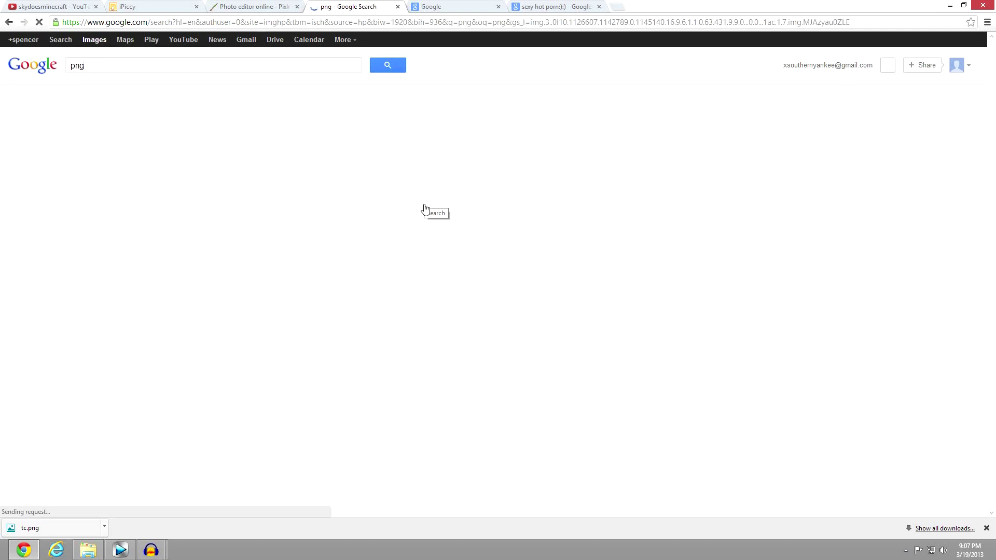
{"action": "key", "text": "Return"}
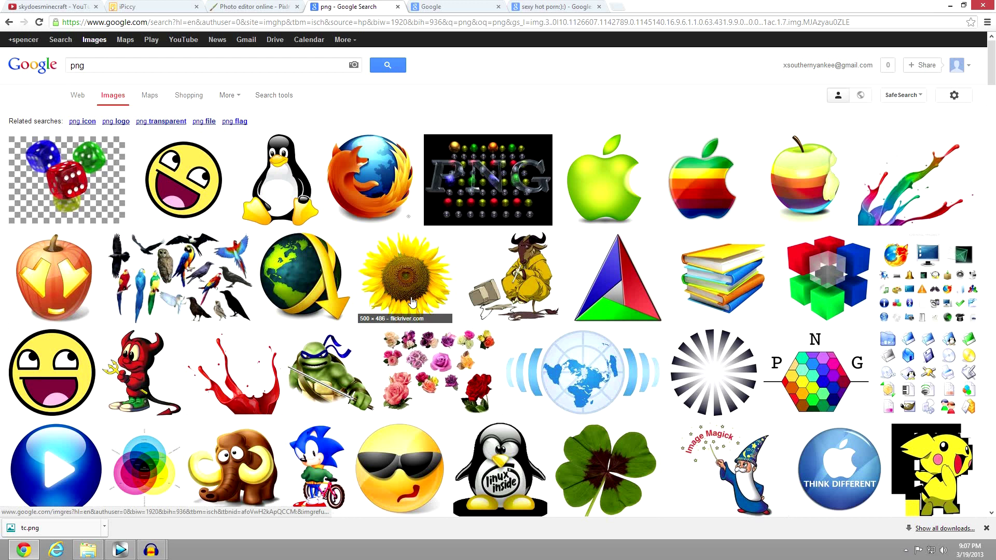
{"action": "left_click", "coordinate": [290, 188]}
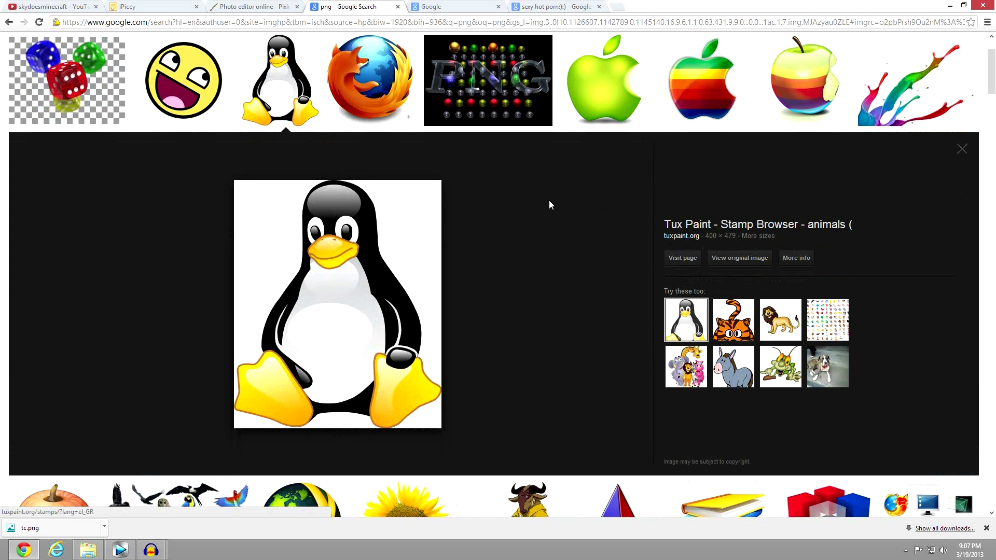
{"action": "left_click", "coordinate": [962, 149]}
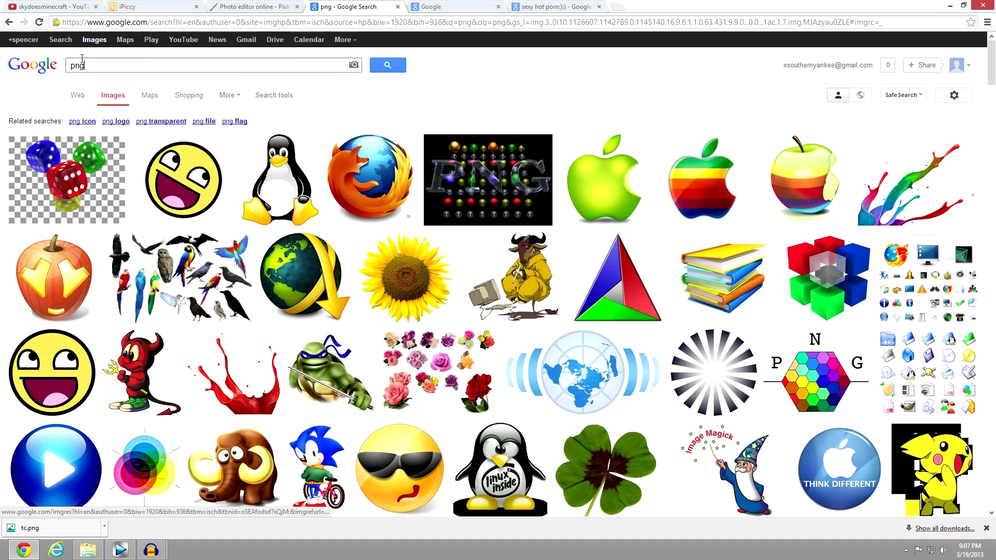
Search 'jpg', preview the Have a nice day smiley, then return to the png results.
{"action": "key", "text": "BackSpace"}
{"action": "key", "text": "BackSpace"}
{"action": "key", "text": "BackSpace"}
{"action": "type", "text": "jpg"}
{"action": "key", "text": "Return"}
{"action": "left_click", "coordinate": [237, 241]}
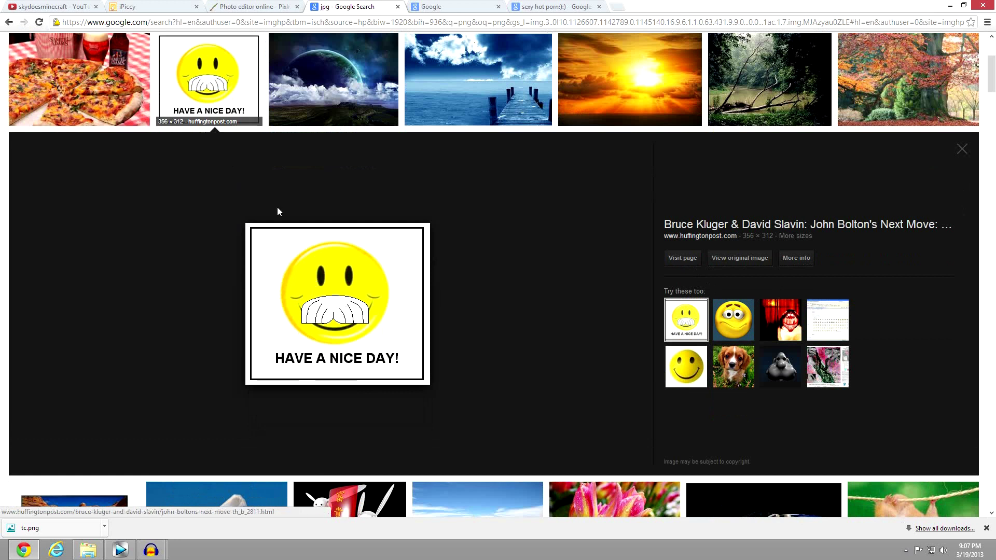
{"action": "left_click", "coordinate": [7, 21]}
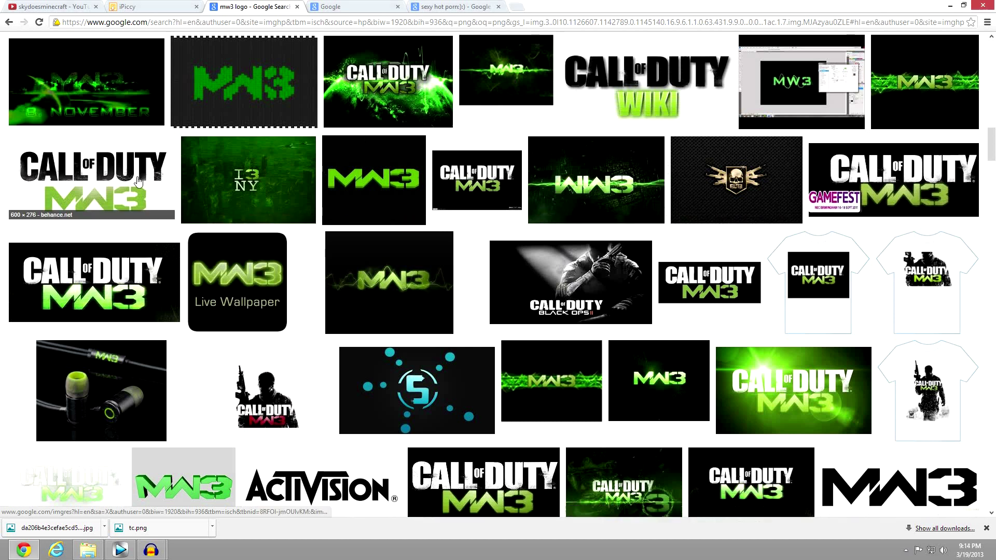
Save the Call of Duty MW3 logo preview as a JPEG to Downloads.
{"action": "left_click", "coordinate": [139, 176]}
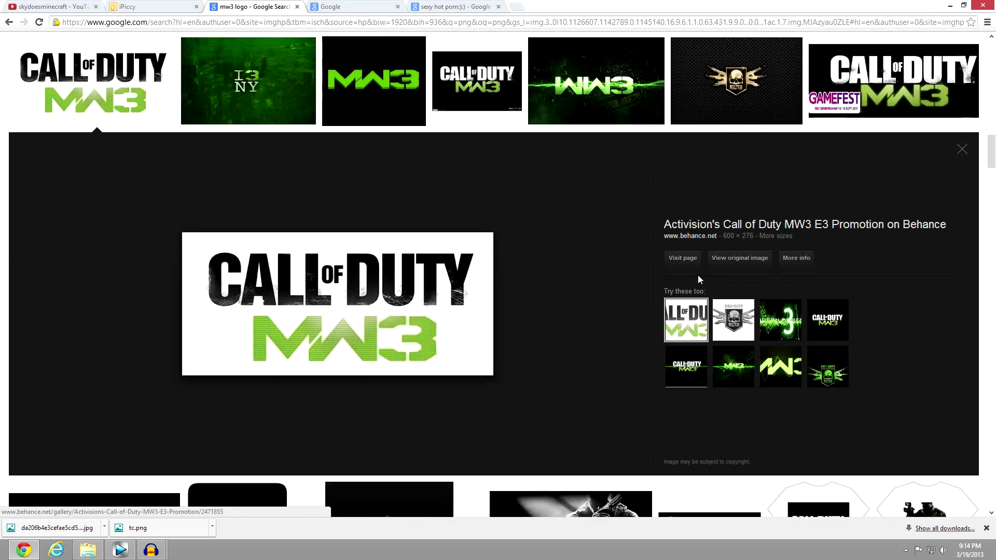
{"action": "right_click", "coordinate": [458, 287]}
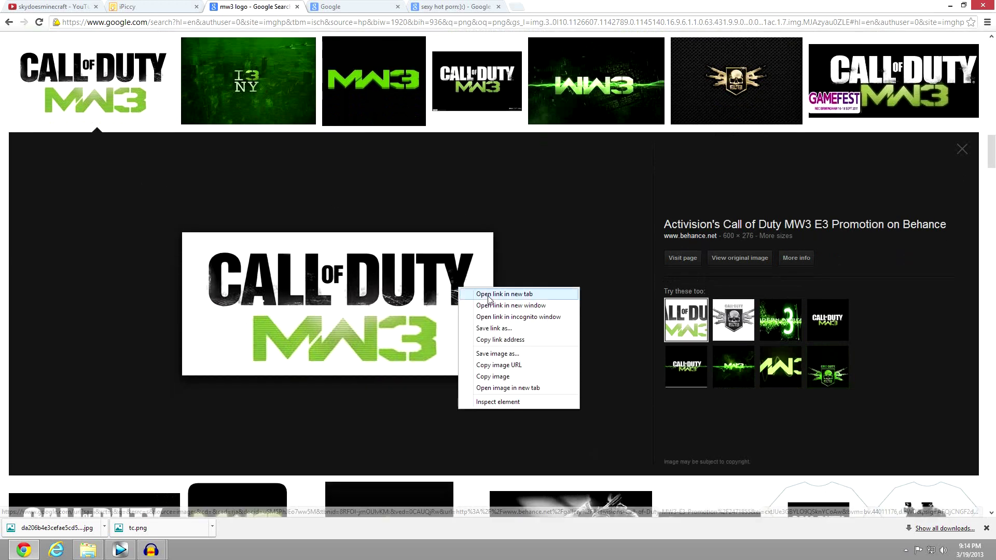
{"action": "left_click", "coordinate": [528, 355]}
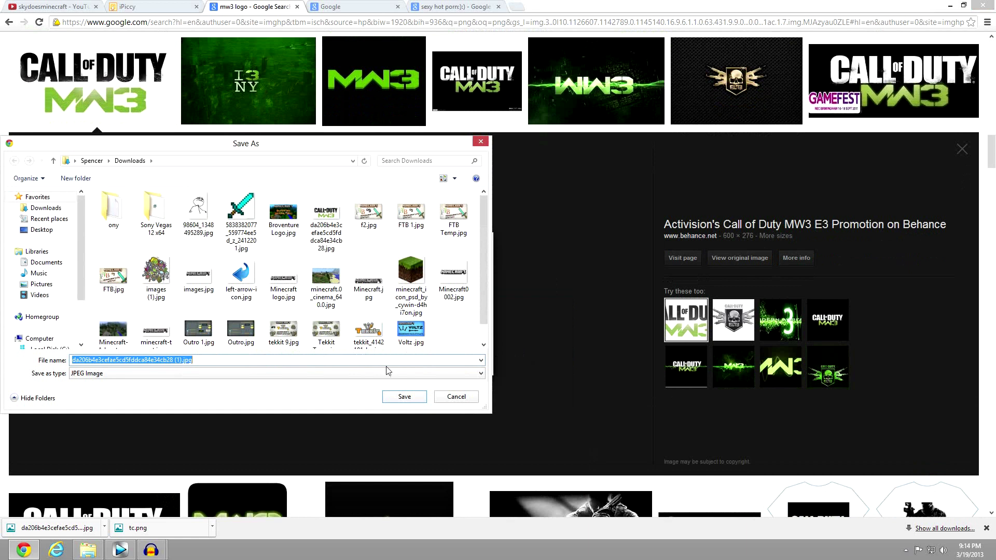
{"action": "left_click", "coordinate": [405, 396]}
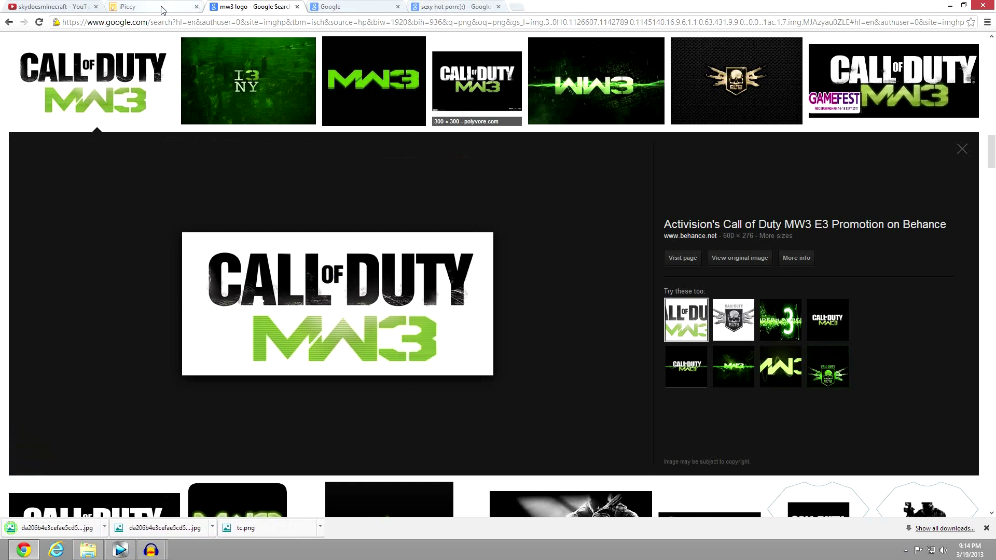
Search Google for 'ipixlr' and open the Pixlr photo editor site.
{"action": "left_click", "coordinate": [357, 7]}
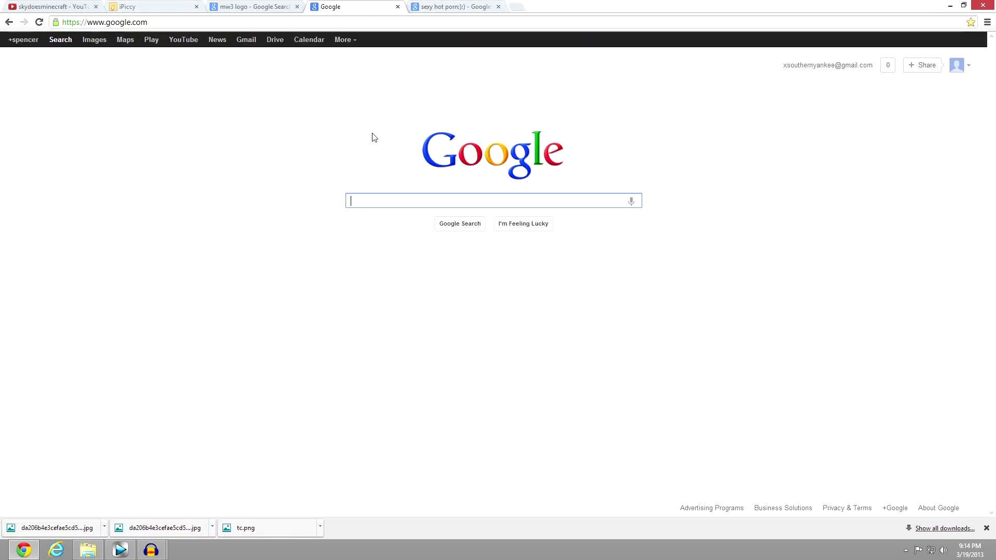
{"action": "type", "text": "ipixlr"}
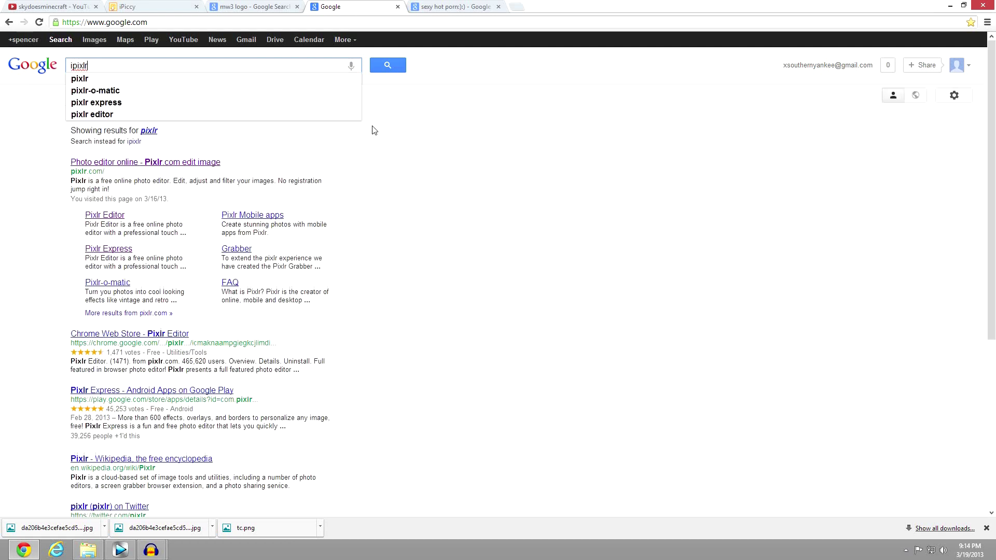
{"action": "left_click", "coordinate": [169, 162]}
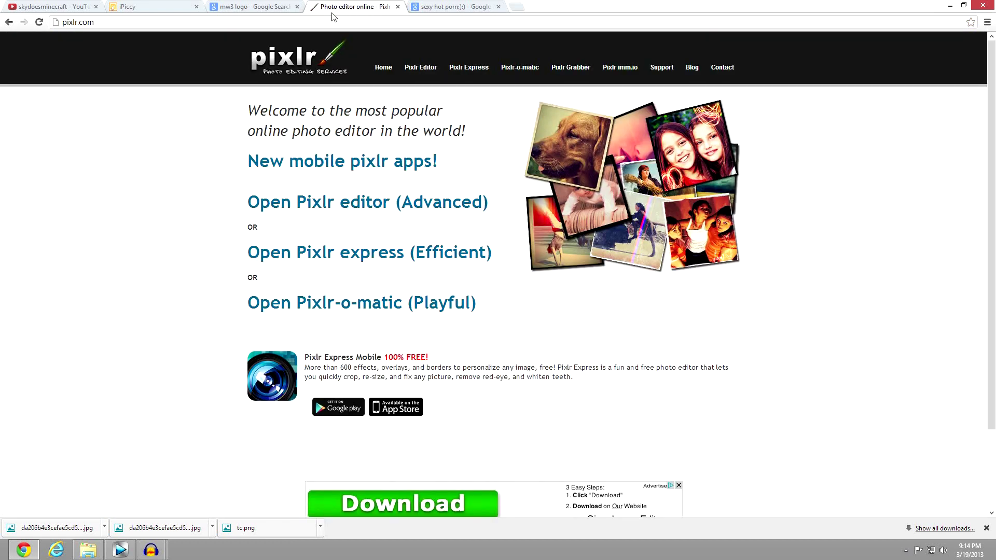
{"action": "left_click_drag", "start_coordinate": [319, 2], "coordinate": [256, 10]}
Launch Pixlr Editor and open the downloaded MW3 logo JPG from the computer.
{"action": "left_click", "coordinate": [418, 69]}
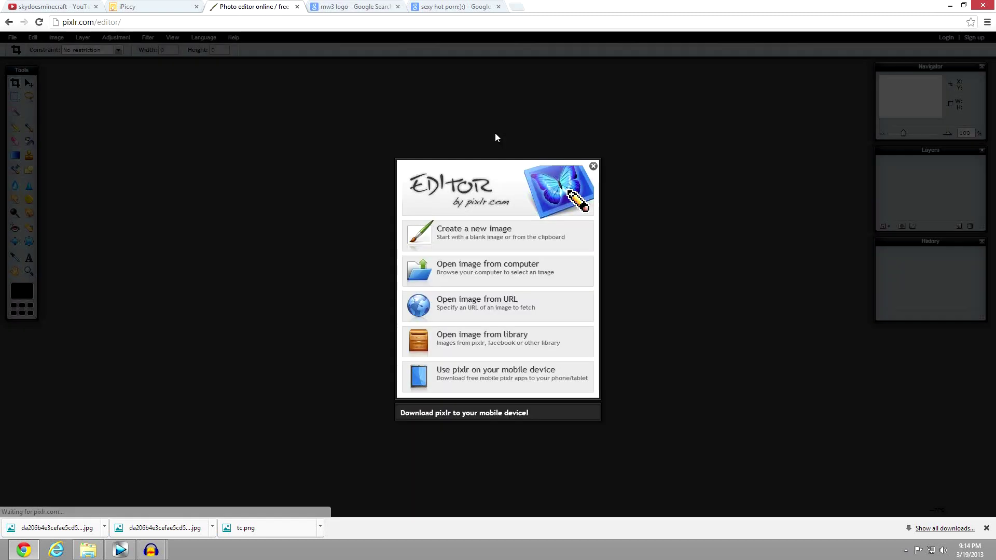
{"action": "left_click", "coordinate": [465, 279]}
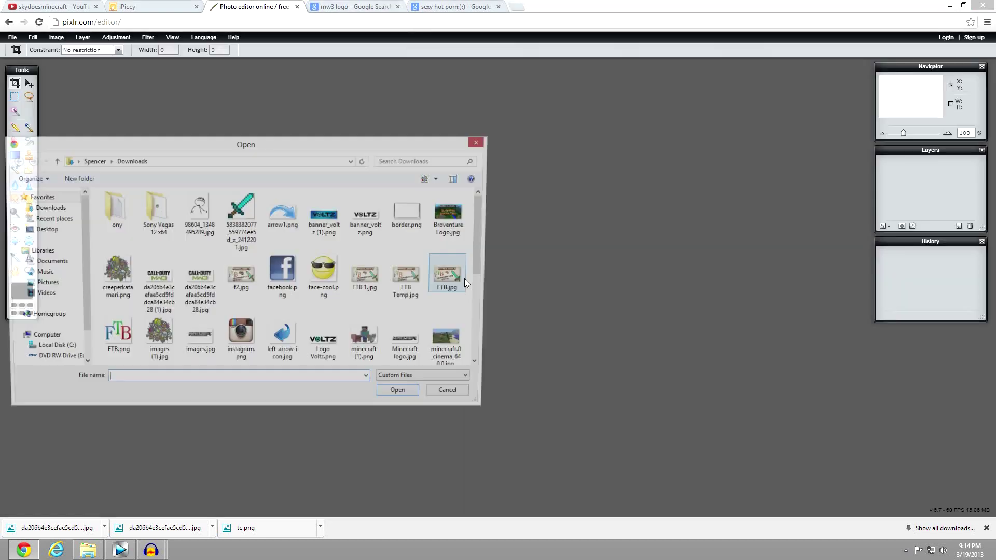
{"action": "left_click", "coordinate": [207, 286]}
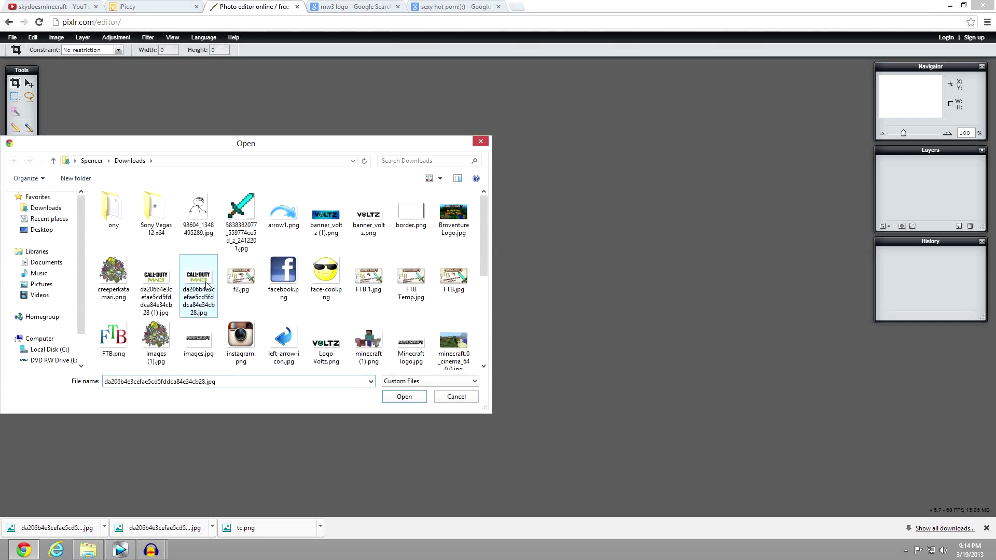
{"action": "left_click", "coordinate": [400, 396]}
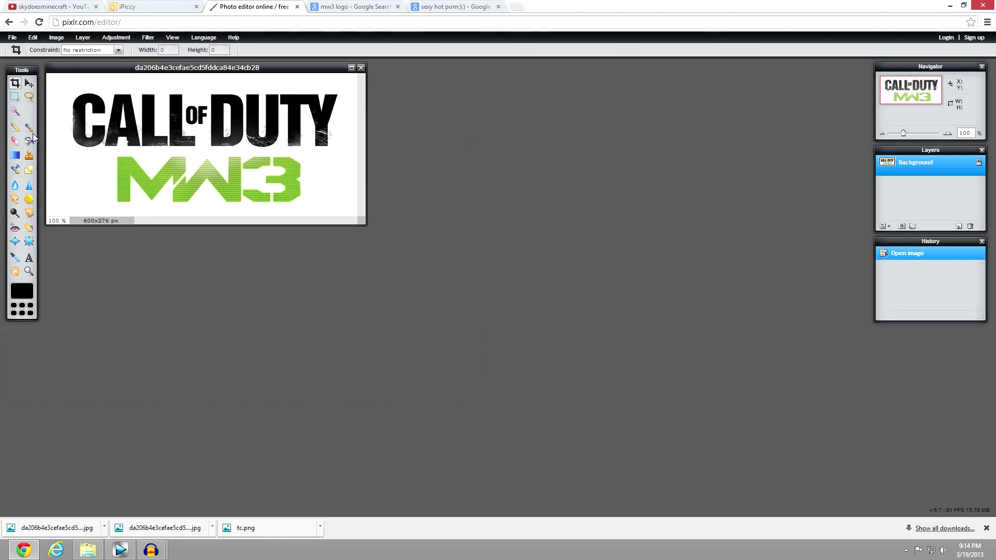
Magic-wand select the logo's white background with tolerance set to 46.
{"action": "left_click", "coordinate": [17, 112]}
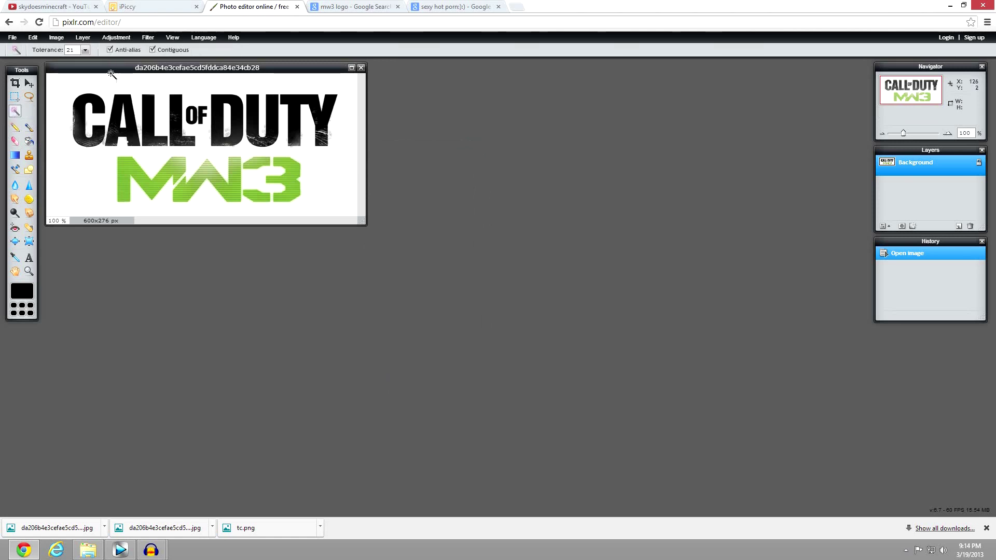
{"action": "left_click", "coordinate": [91, 169]}
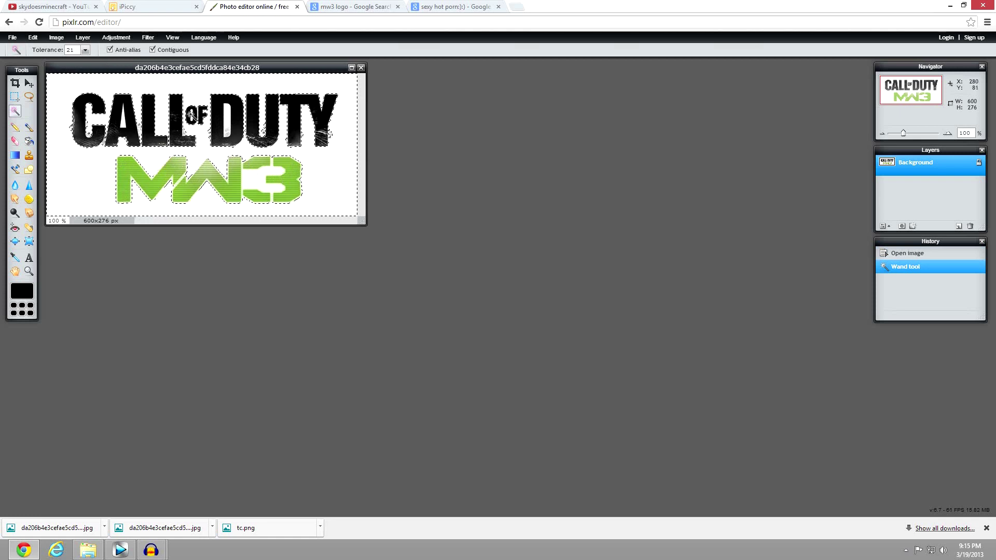
{"action": "left_click", "coordinate": [86, 49]}
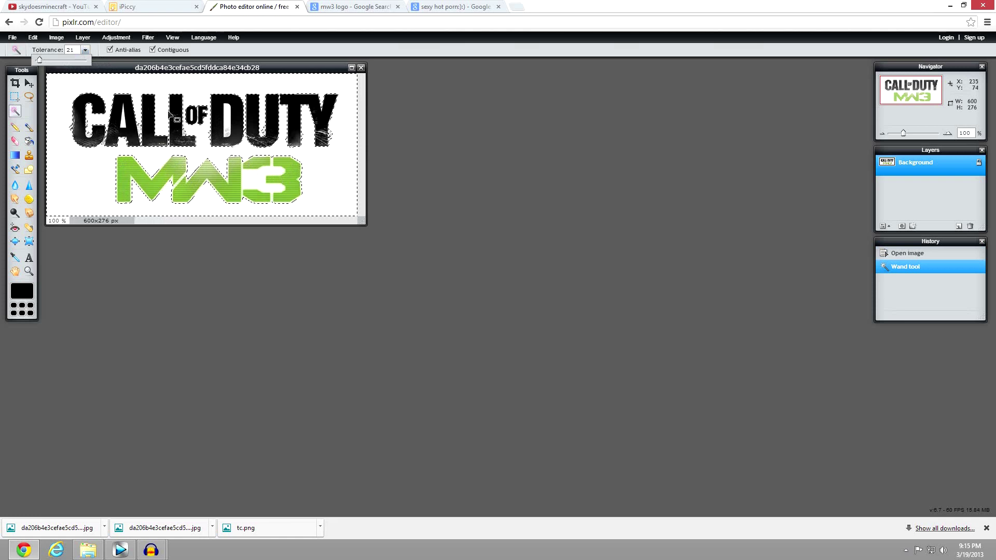
{"action": "left_click_drag", "start_coordinate": [39, 61], "coordinate": [67, 58]}
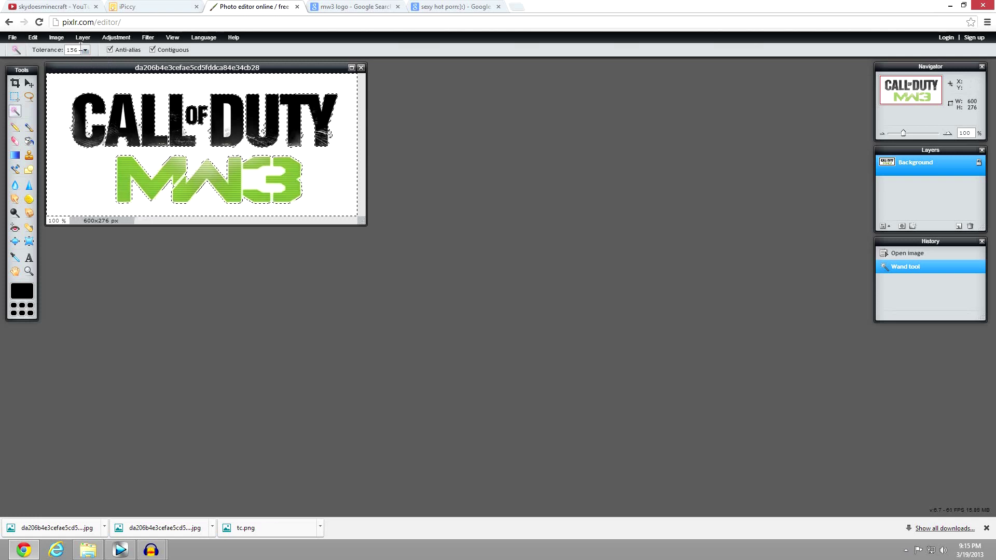
{"action": "left_click", "coordinate": [85, 50]}
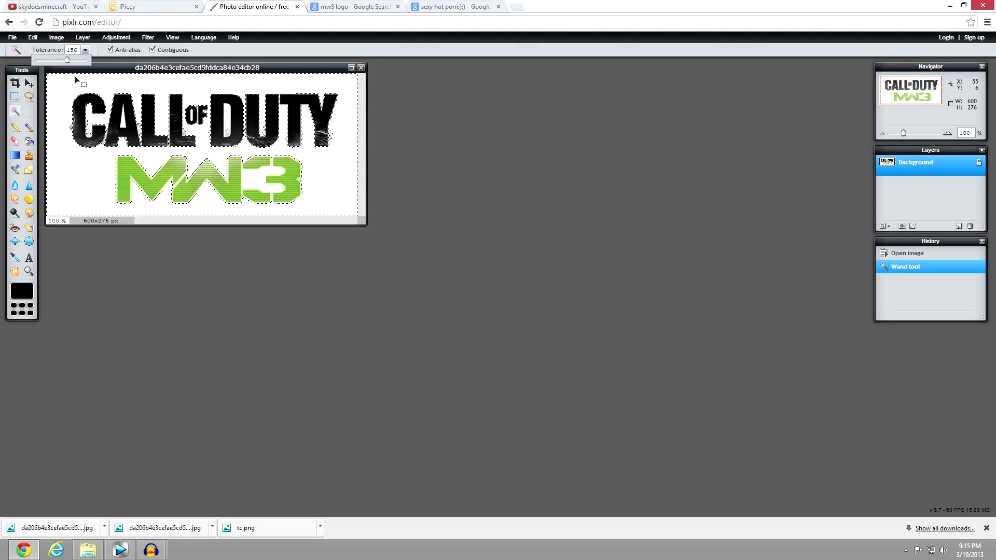
{"action": "left_click_drag", "start_coordinate": [67, 60], "coordinate": [44, 61]}
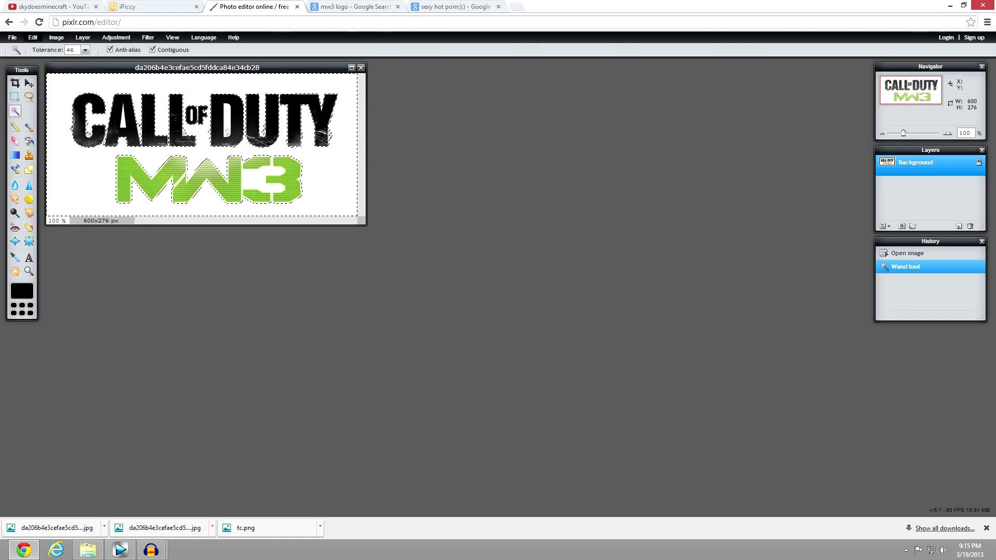
Invert the selection so only the CALL OF DUTY MW3 lettering is selected.
{"action": "left_click", "coordinate": [34, 38]}
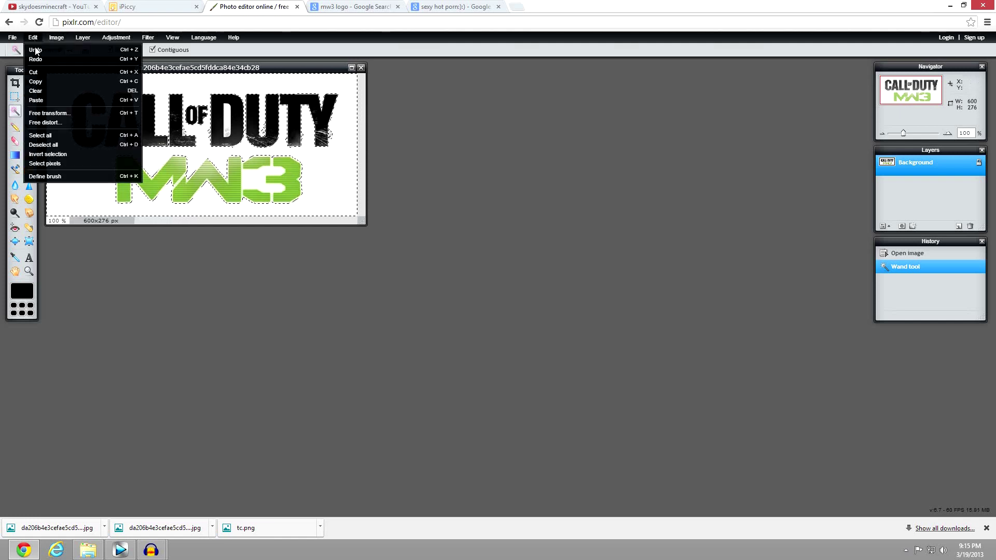
{"action": "left_click", "coordinate": [60, 155]}
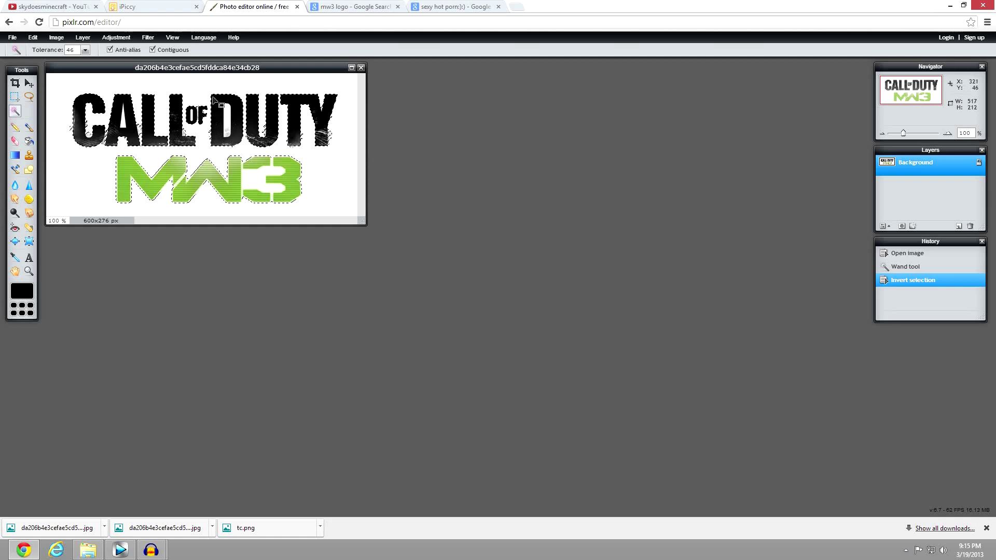
{"action": "left_click", "coordinate": [32, 37]}
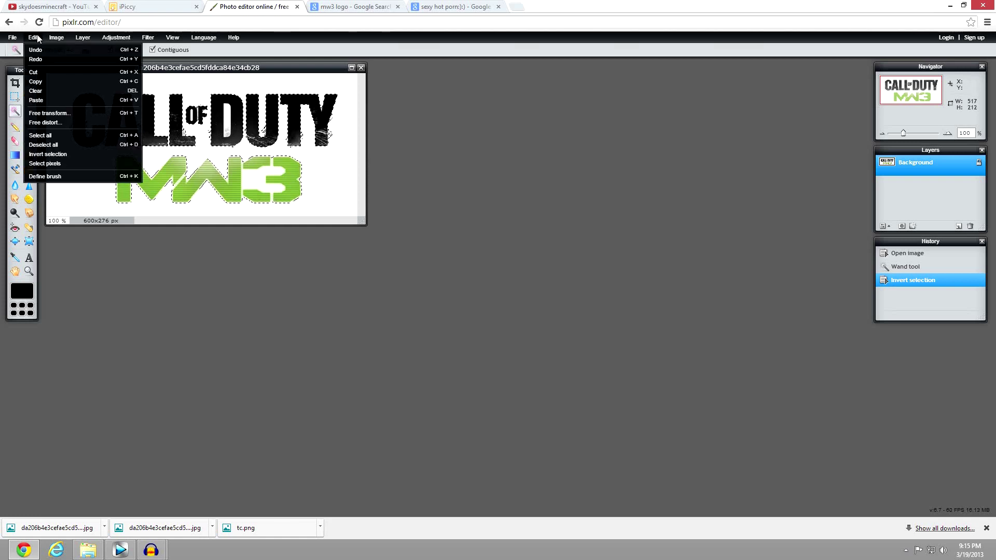
Copy the selected MW3 lettering with Edit > Copy.
{"action": "left_click", "coordinate": [56, 37]}
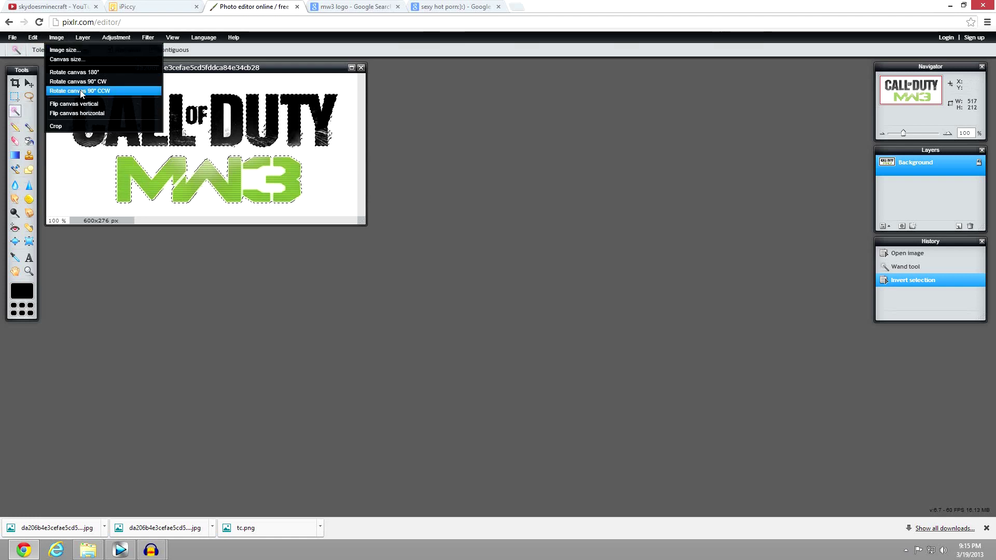
{"action": "left_click", "coordinate": [33, 38]}
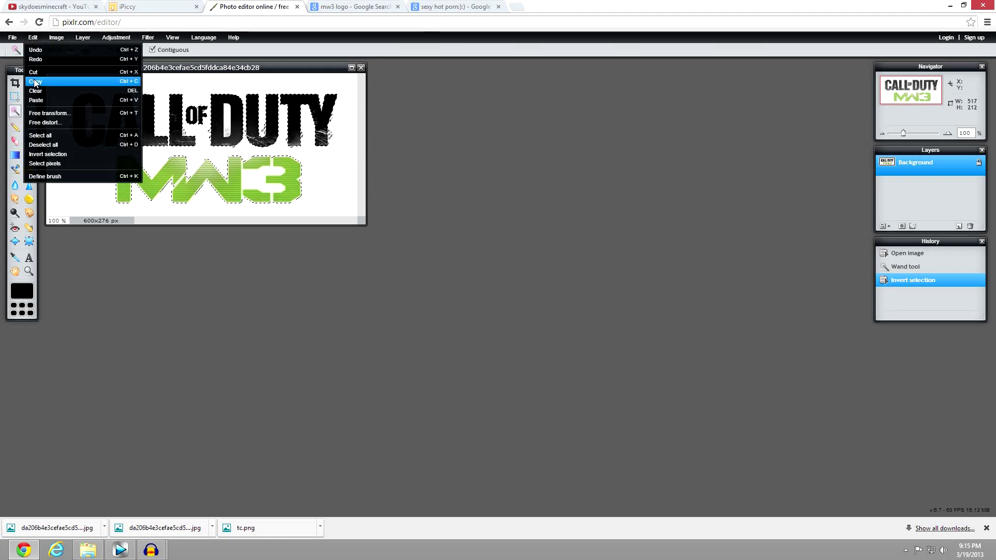
{"action": "left_click", "coordinate": [35, 82]}
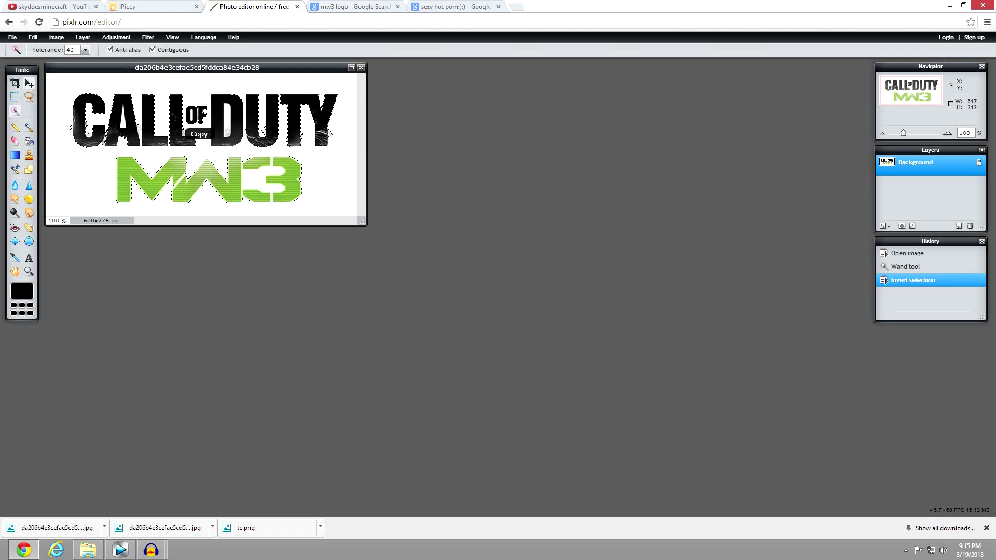
Create a transparent 517x212 new image from the clipboard logo.
{"action": "left_click", "coordinate": [12, 38]}
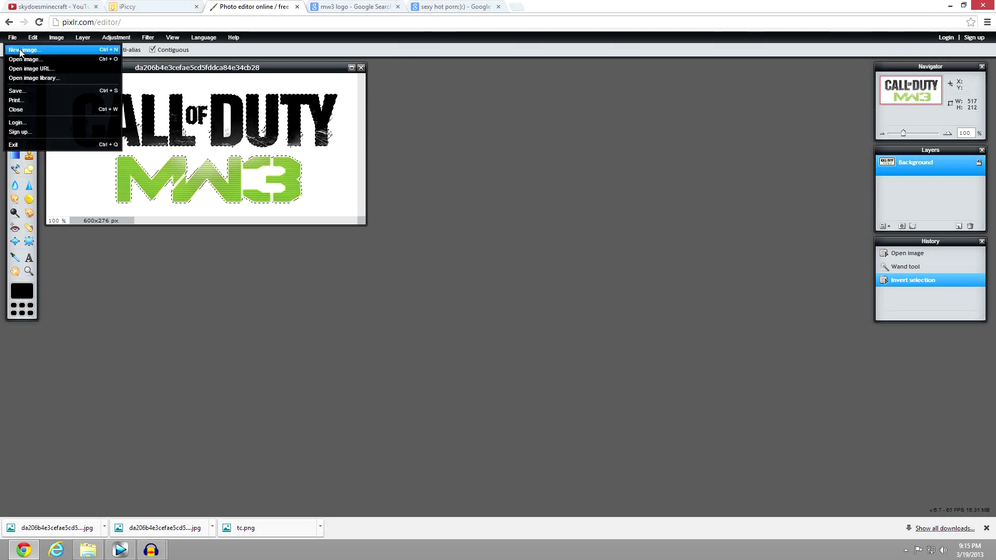
{"action": "left_click", "coordinate": [20, 50]}
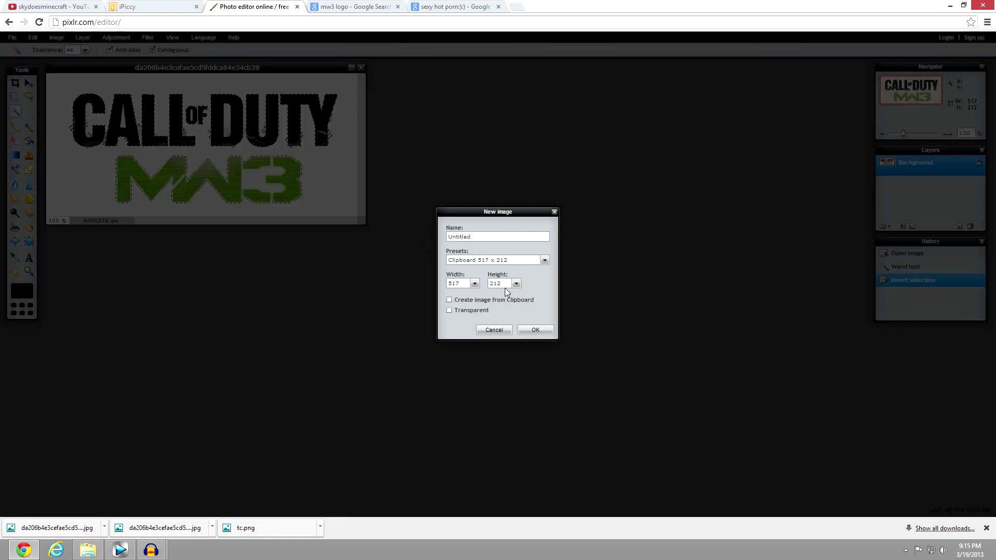
{"action": "left_click", "coordinate": [448, 310]}
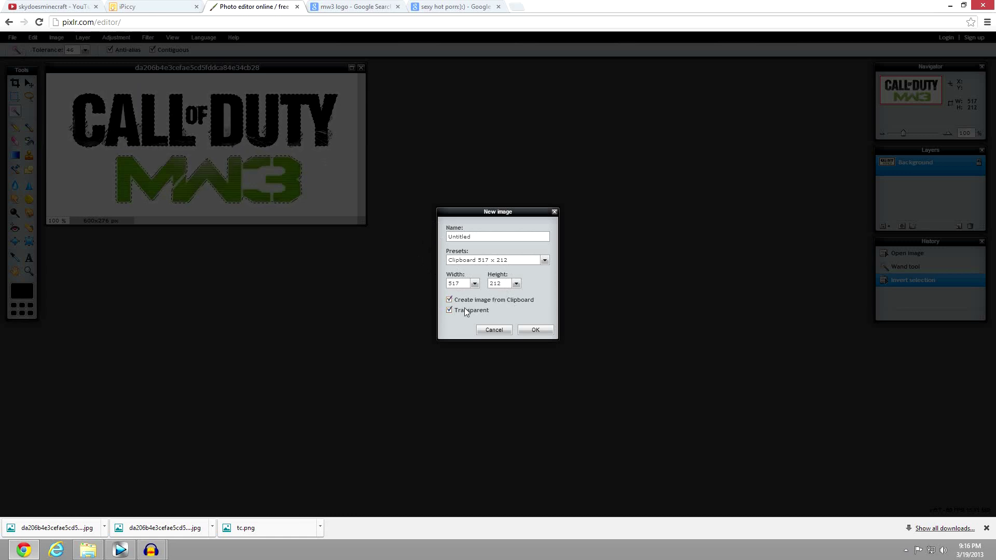
{"action": "left_click", "coordinate": [529, 329]}
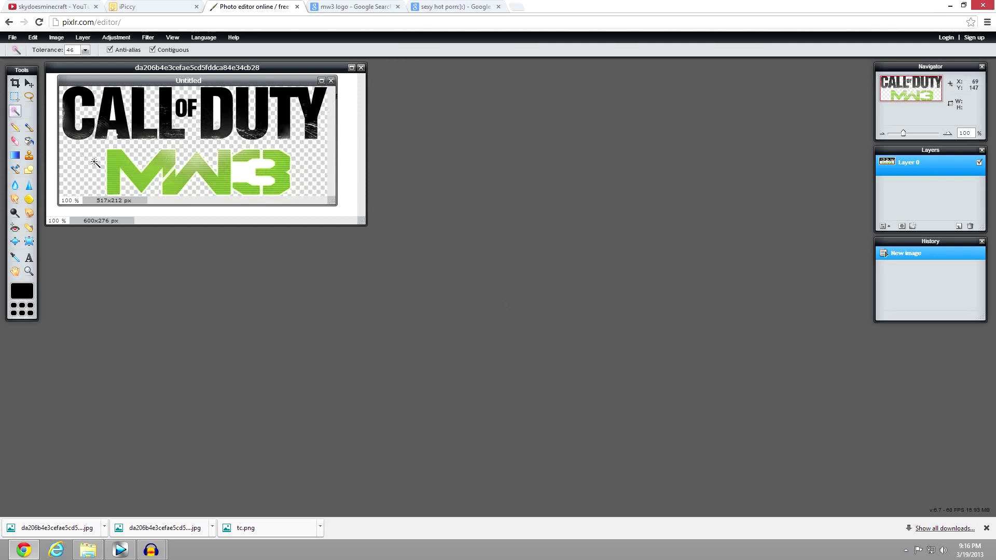
{"action": "left_click_drag", "start_coordinate": [233, 82], "coordinate": [537, 170]}
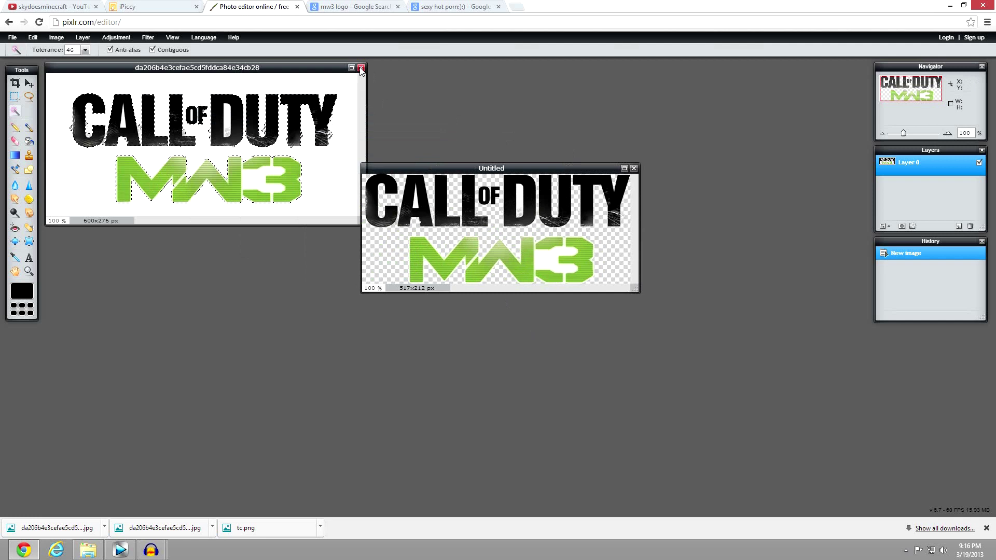
Close the original logo without saving and save the new image in PNG format.
{"action": "left_click", "coordinate": [361, 68]}
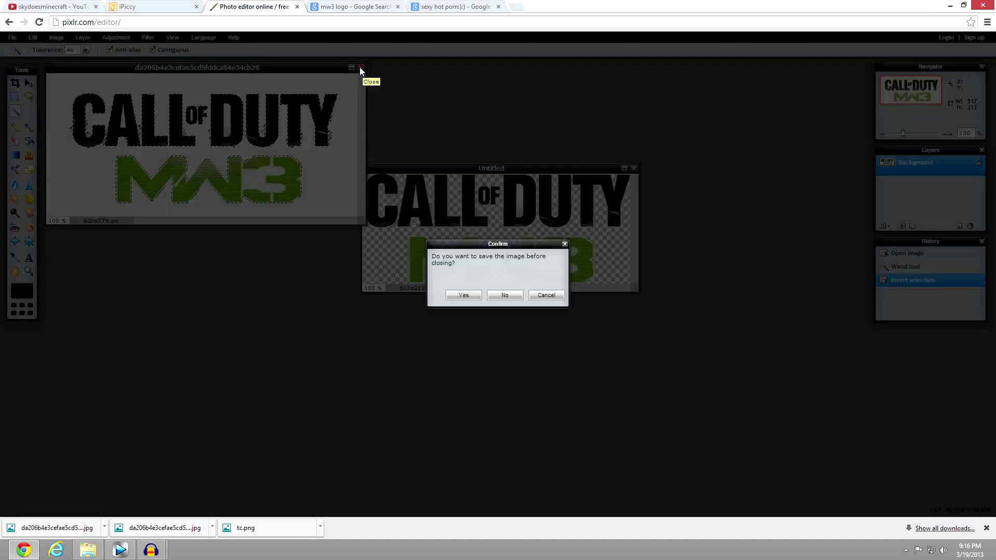
{"action": "left_click", "coordinate": [506, 294]}
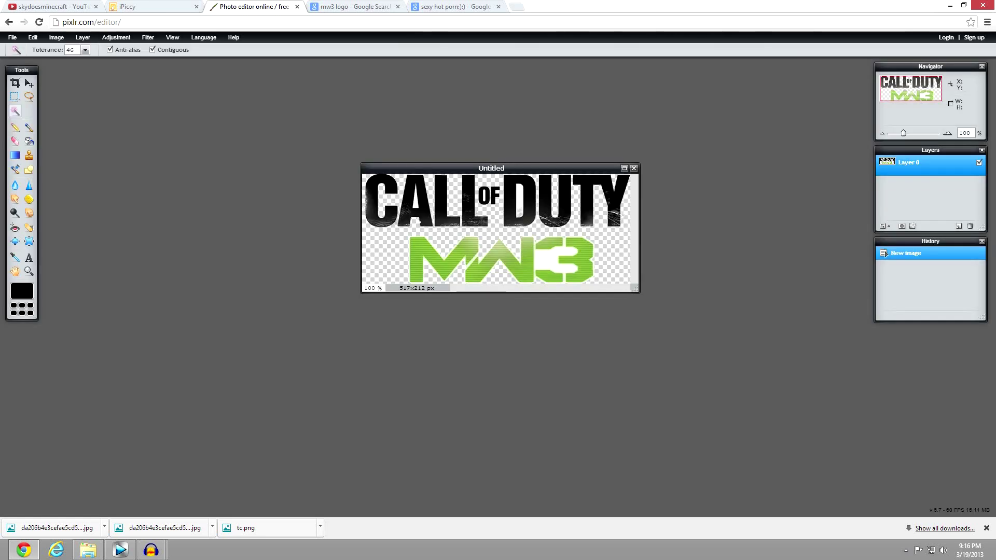
{"action": "left_click", "coordinate": [12, 38]}
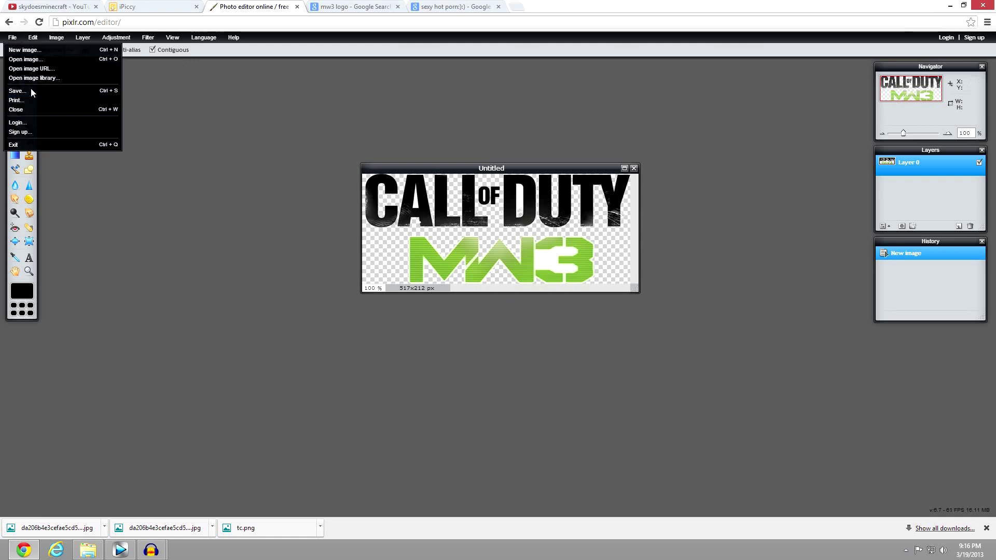
{"action": "left_click", "coordinate": [30, 89]}
{"action": "left_click", "coordinate": [579, 243]}
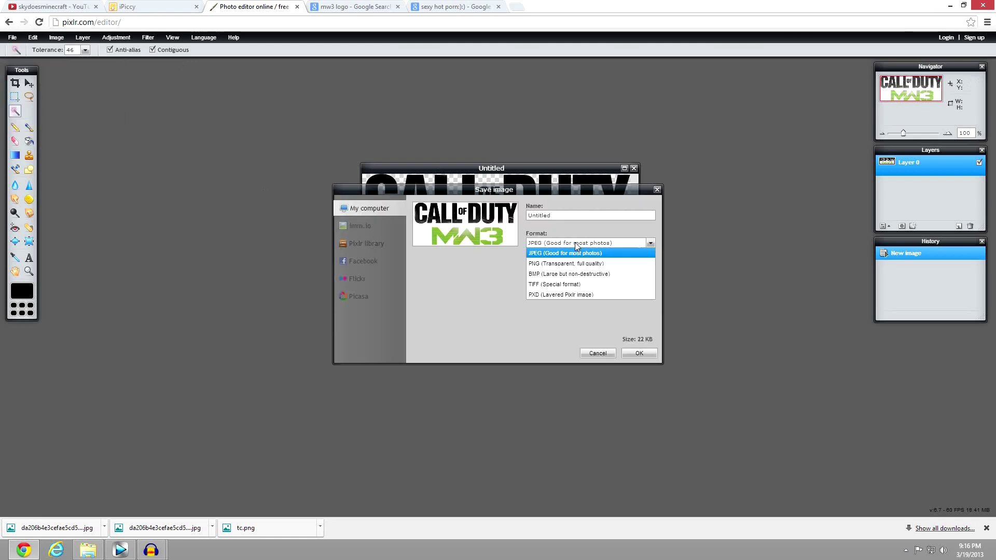
{"action": "left_click", "coordinate": [552, 263]}
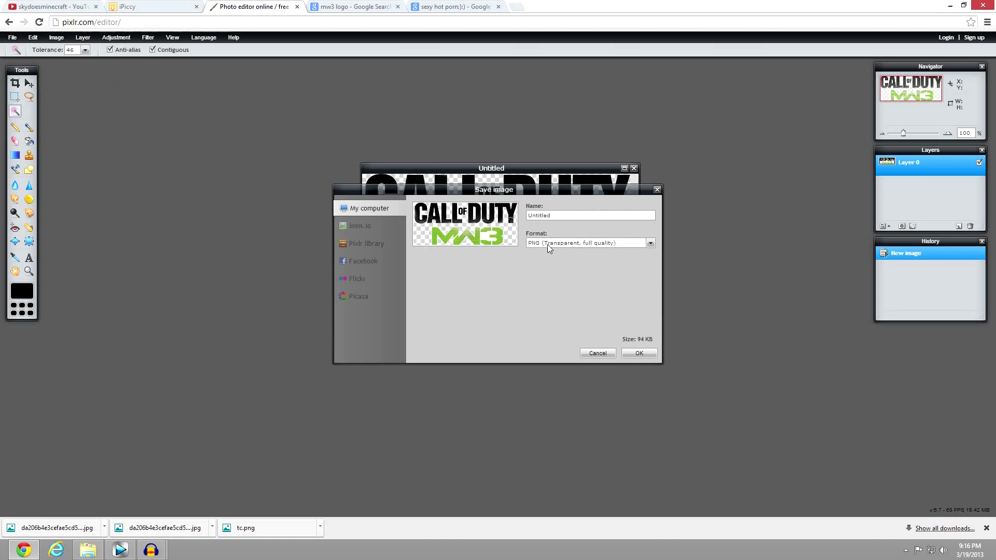
{"action": "left_click", "coordinate": [537, 244]}
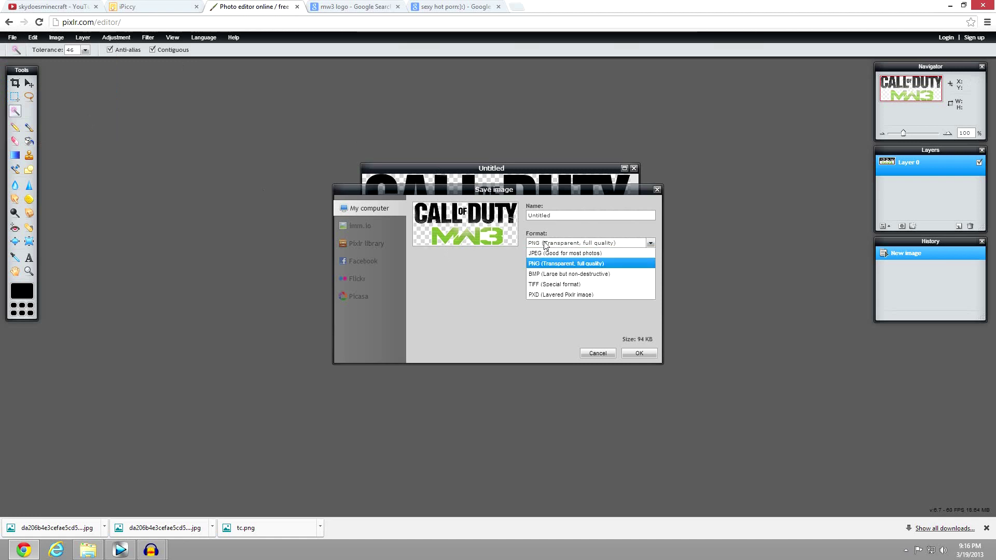
{"action": "left_click", "coordinate": [546, 243]}
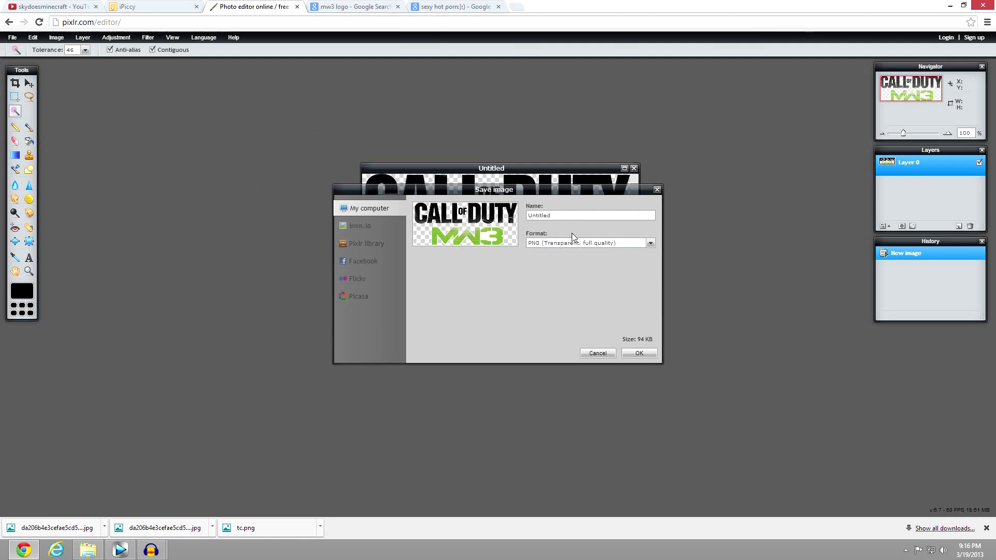
Name the file MW 3.png, save it in Downloads, and return to iPiccy.
{"action": "left_click", "coordinate": [562, 215]}
{"action": "left_click_drag", "start_coordinate": [562, 214], "coordinate": [512, 219]}
{"action": "type", "text": "MW 3"}
{"action": "left_click", "coordinate": [639, 353]}
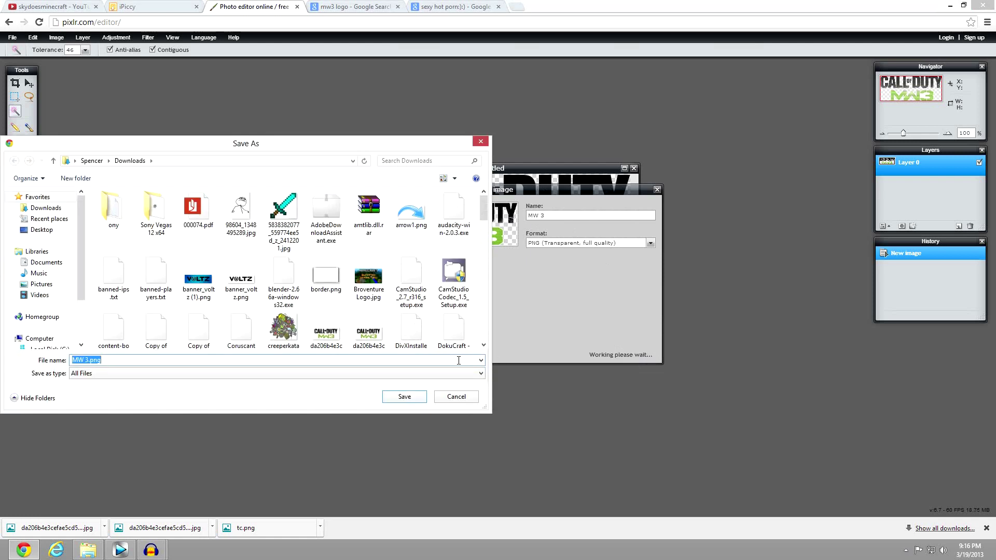
{"action": "left_click", "coordinate": [403, 394]}
{"action": "left_click", "coordinate": [139, 6]}
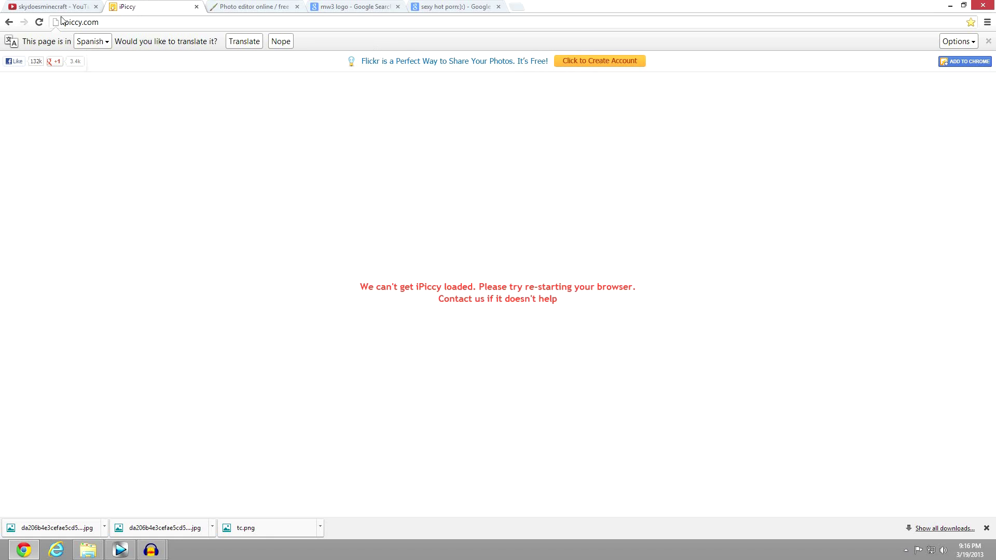
Reload iPiccy, upload MW 3.png to the photo library, and start a new blend.
{"action": "left_click", "coordinate": [39, 22]}
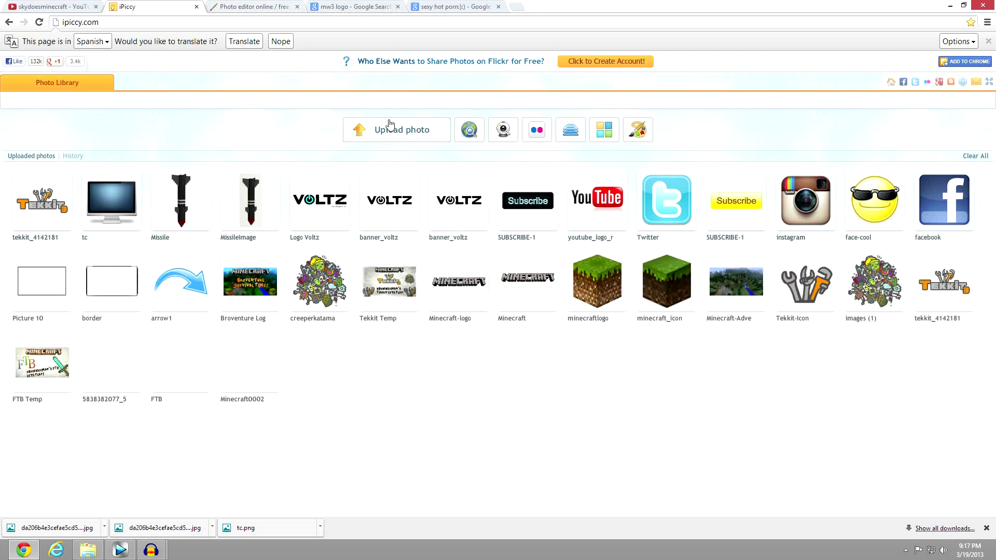
{"action": "left_click", "coordinate": [384, 129]}
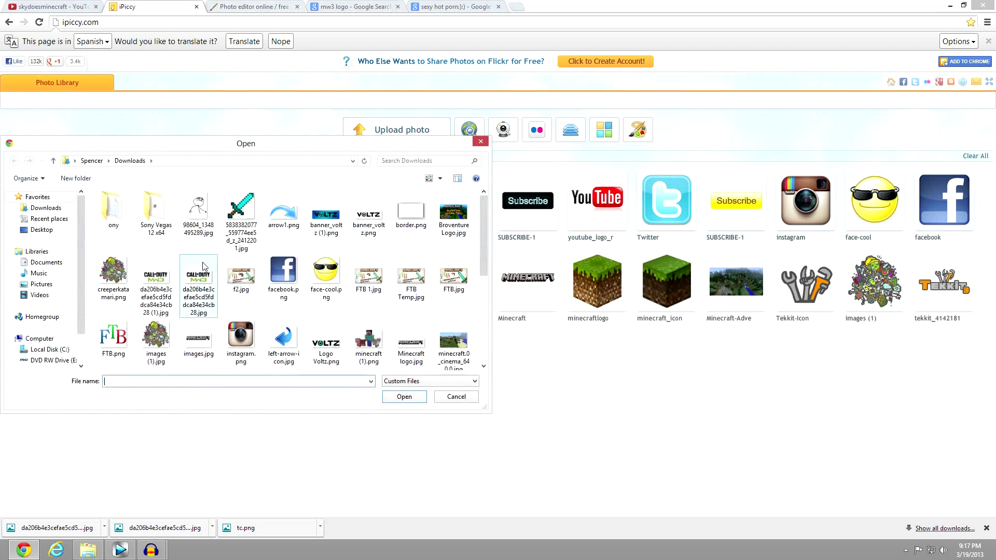
{"action": "left_click", "coordinate": [197, 283]}
{"action": "scroll", "coordinate": [341, 278], "scroll_direction": "down", "scroll_amount": 3}
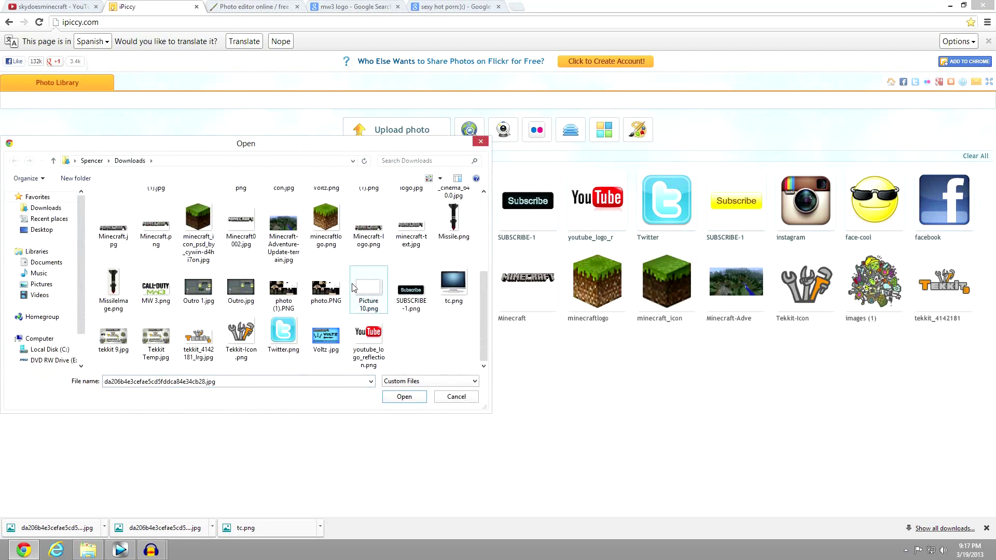
{"action": "left_click", "coordinate": [155, 286]}
{"action": "left_click", "coordinate": [406, 397]}
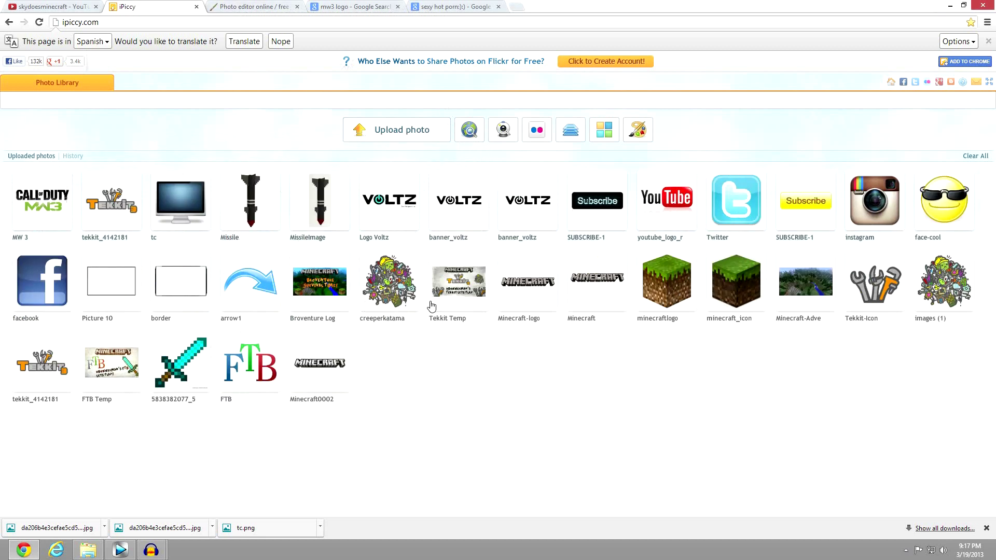
{"action": "right_click", "coordinate": [815, 267]}
{"action": "left_click", "coordinate": [570, 130]}
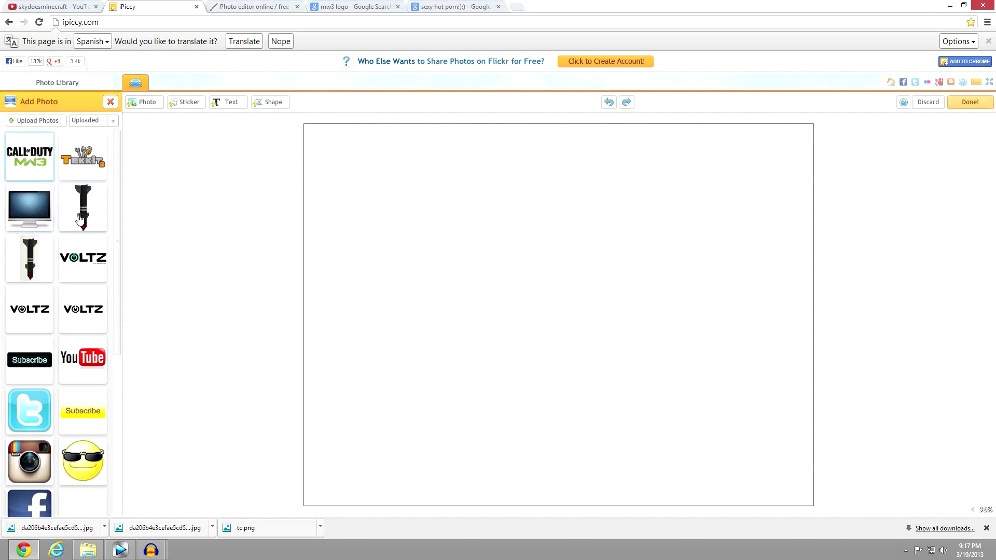
Center the Minecraft forest image and place the transparent MW3 logo near its top.
{"action": "scroll", "coordinate": [41, 431], "scroll_direction": "down", "scroll_amount": 3}
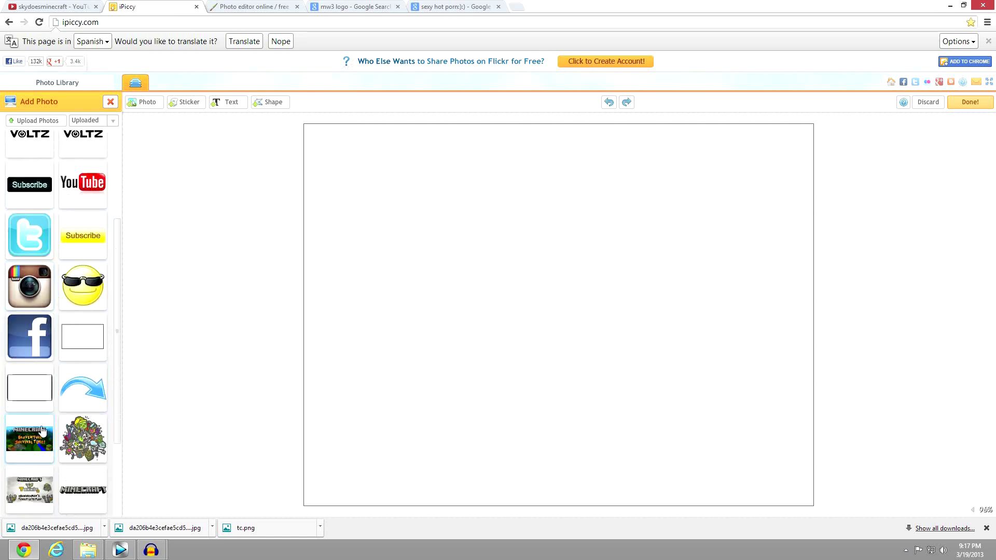
{"action": "scroll", "coordinate": [42, 430], "scroll_direction": "down", "scroll_amount": 1}
{"action": "scroll", "coordinate": [72, 402], "scroll_direction": "down", "scroll_amount": 3}
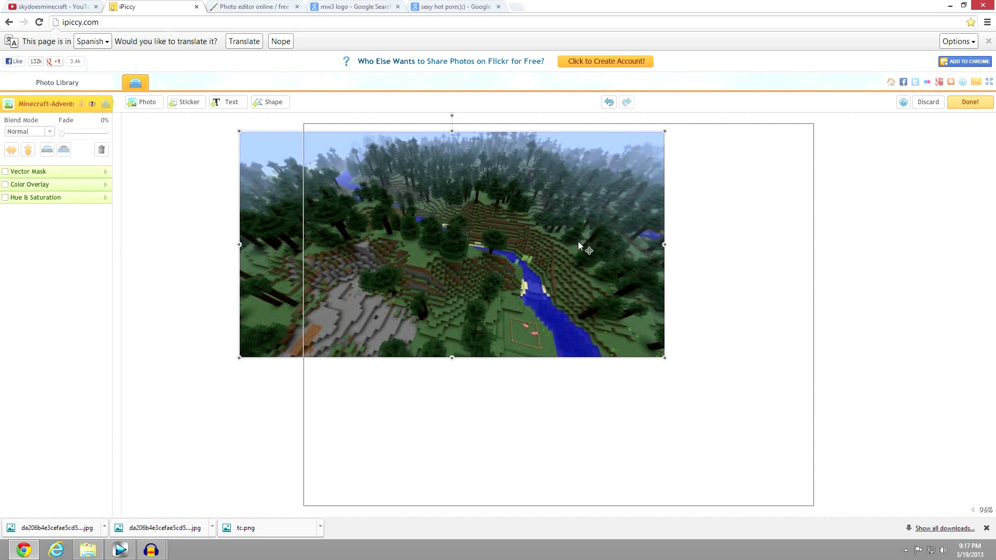
{"action": "left_click_drag", "start_coordinate": [611, 270], "coordinate": [638, 291]}
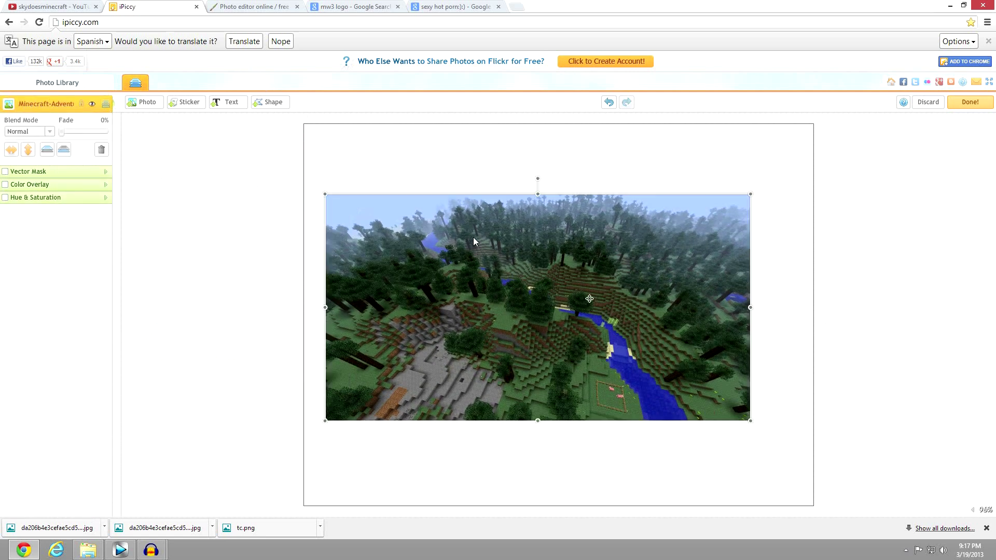
{"action": "left_click", "coordinate": [131, 105]}
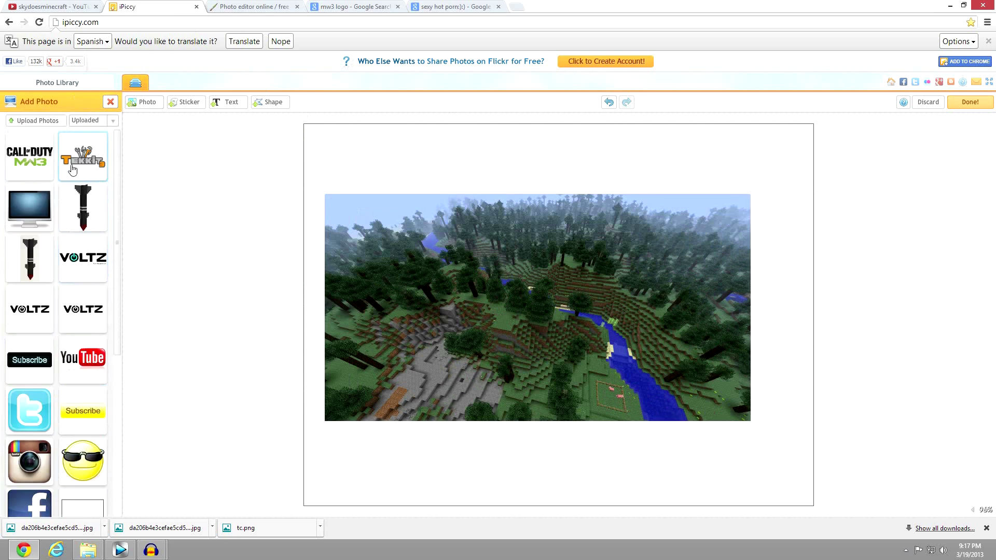
{"action": "left_click_drag", "start_coordinate": [30, 155], "coordinate": [517, 244]}
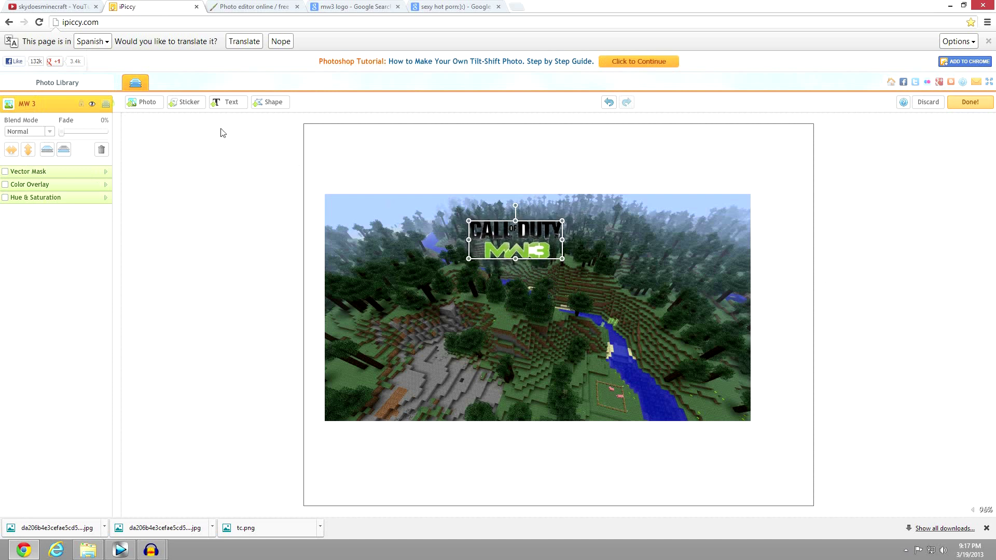
Upload the Call of Duty logo JPG and drag white-backed MW3 copies onto the canvas.
{"action": "left_click", "coordinate": [141, 105]}
{"action": "left_click", "coordinate": [38, 122]}
{"action": "left_click", "coordinate": [201, 272]}
{"action": "left_click", "coordinate": [408, 397]}
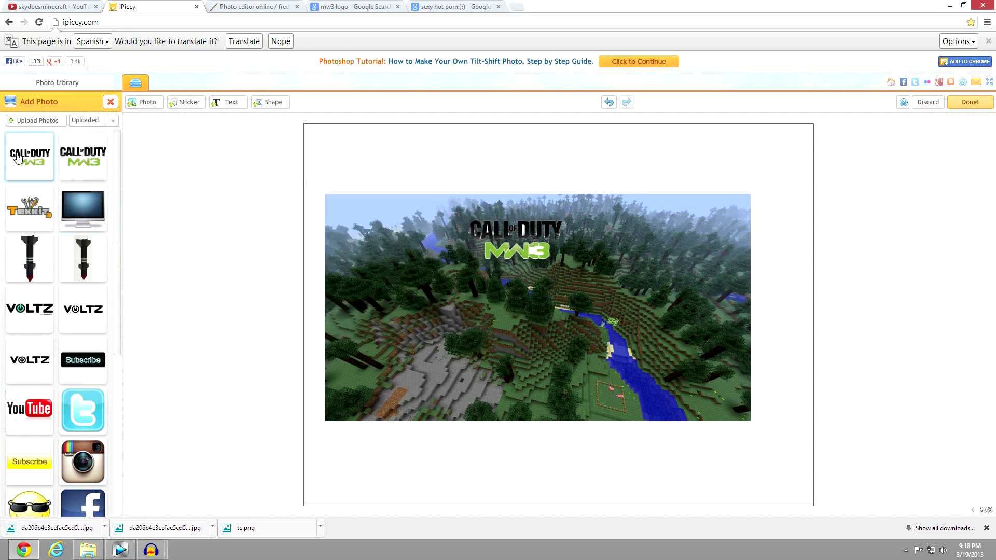
{"action": "left_click_drag", "start_coordinate": [95, 187], "coordinate": [425, 279]}
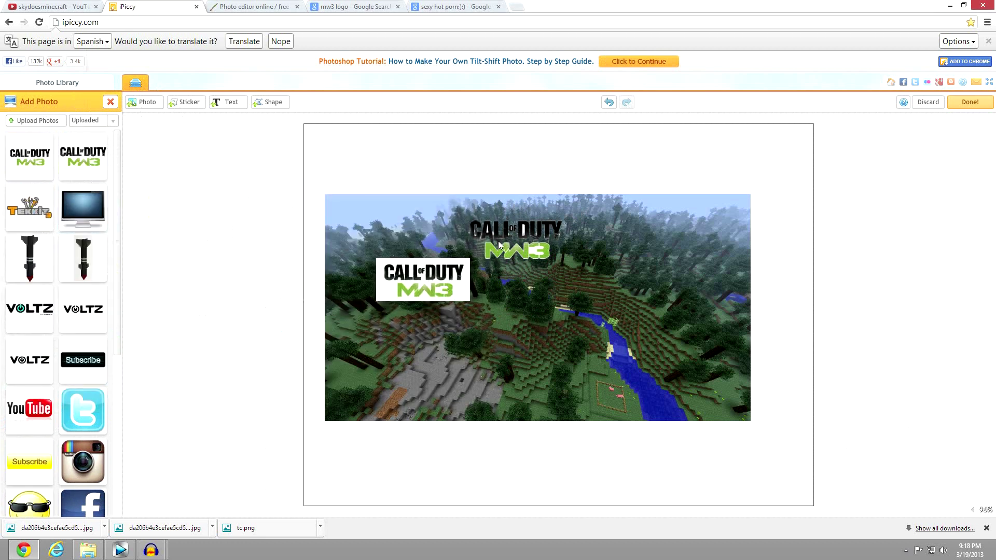
{"action": "left_click_drag", "start_coordinate": [498, 241], "coordinate": [519, 284]}
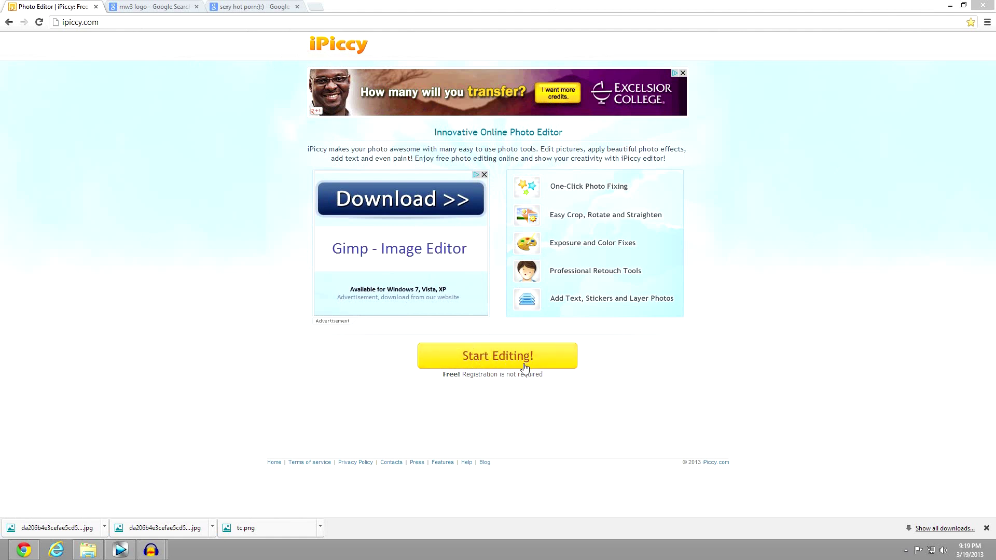
Restart the editor with Start Editing! so the Photo Library with MW 3 loads.
{"action": "left_click", "coordinate": [520, 362]}
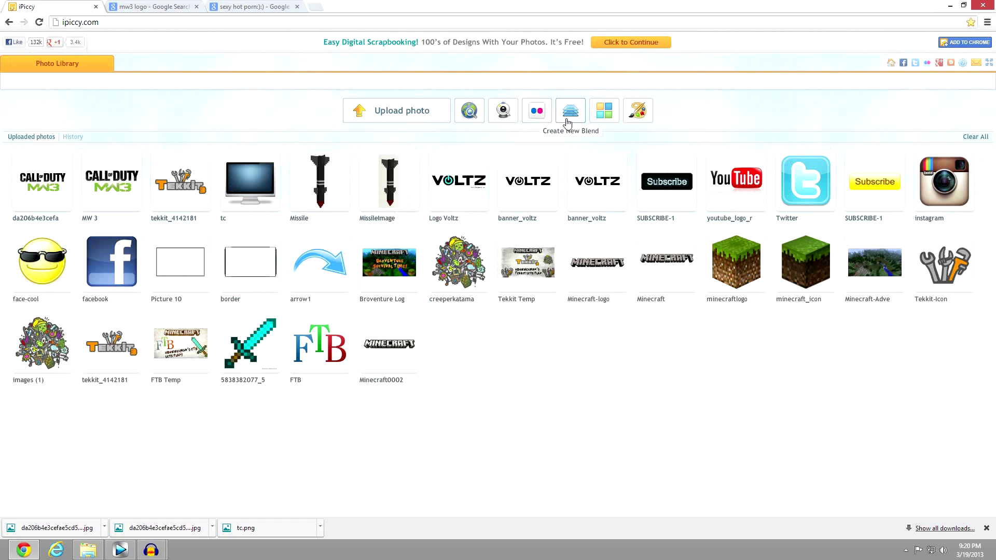
Create a new blank blend canvas sized 1206 × 731 pixels.
{"action": "left_click", "coordinate": [571, 115]}
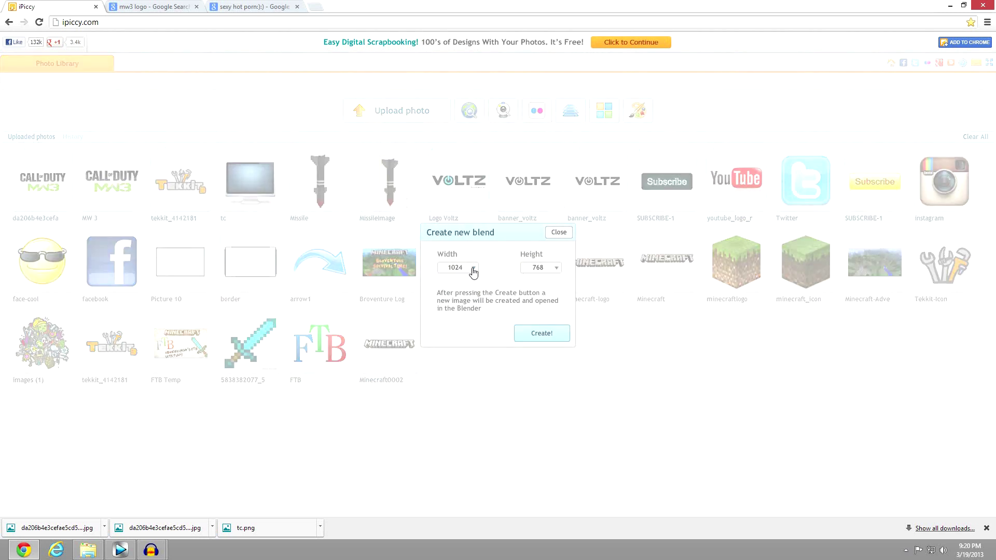
{"action": "left_click", "coordinate": [473, 268]}
{"action": "left_click_drag", "start_coordinate": [449, 282], "coordinate": [444, 283]}
{"action": "left_click", "coordinate": [556, 268]}
{"action": "left_click_drag", "start_coordinate": [517, 283], "coordinate": [519, 283]}
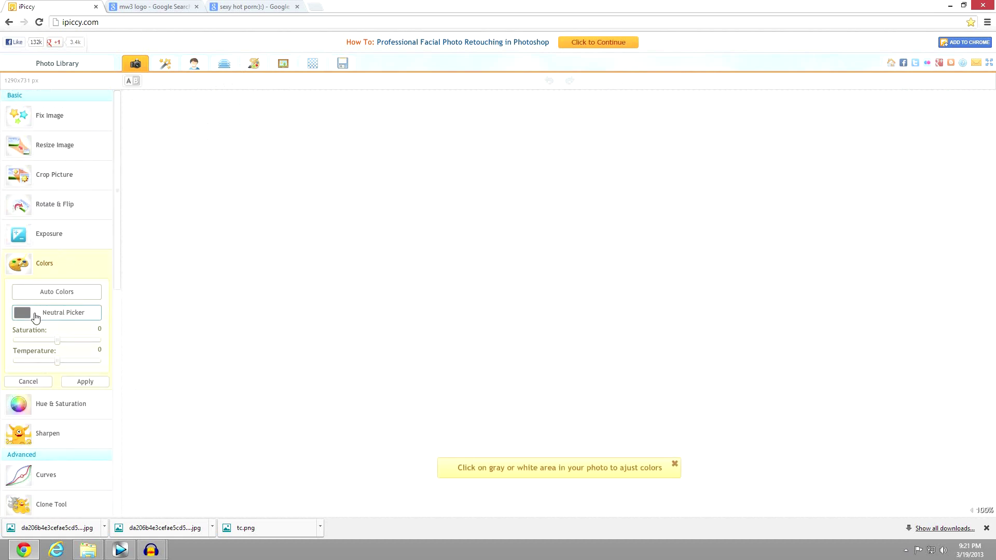
{"action": "left_click", "coordinate": [52, 243]}
{"action": "left_click", "coordinate": [53, 205]}
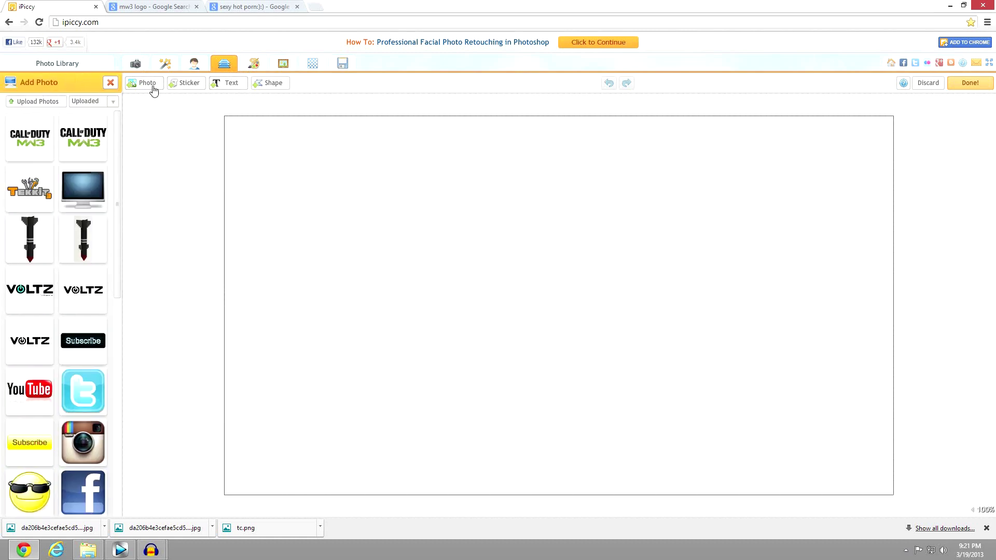
Add a Your Text Here box and browse the photo, sticker and shape panels.
{"action": "left_click", "coordinate": [237, 88]}
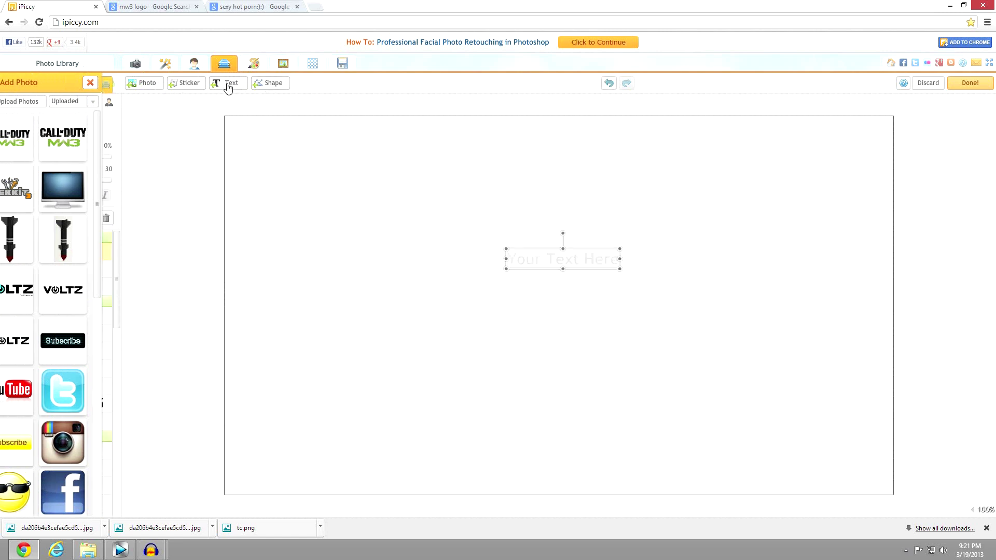
{"action": "left_click", "coordinate": [152, 87]}
{"action": "left_click", "coordinate": [175, 86]}
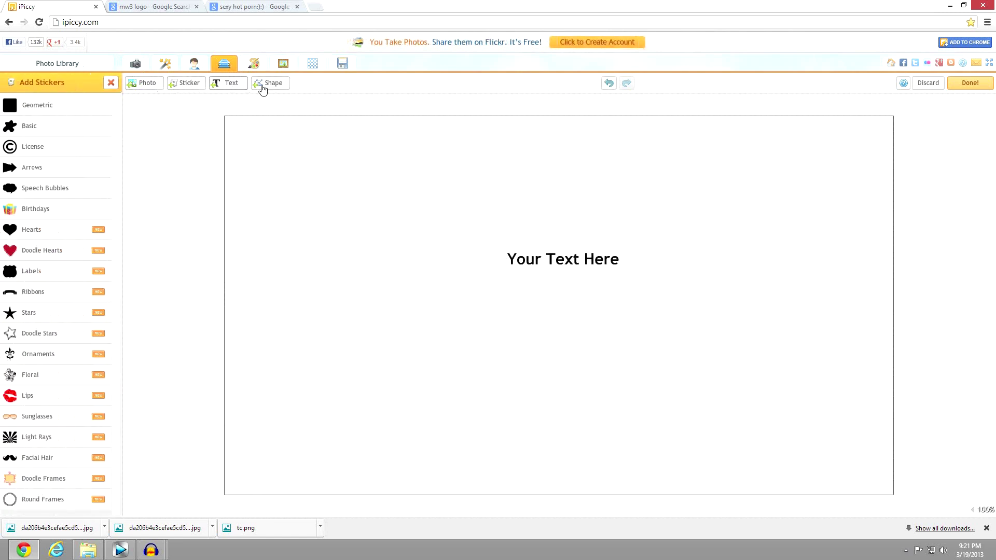
{"action": "left_click", "coordinate": [267, 87]}
{"action": "left_click", "coordinate": [958, 71]}
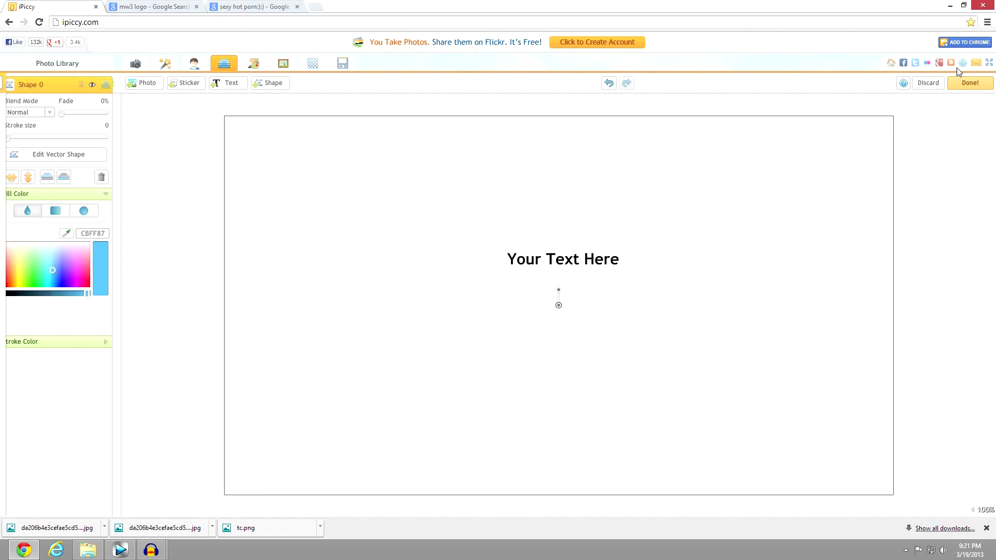
{"action": "left_click", "coordinate": [144, 84]}
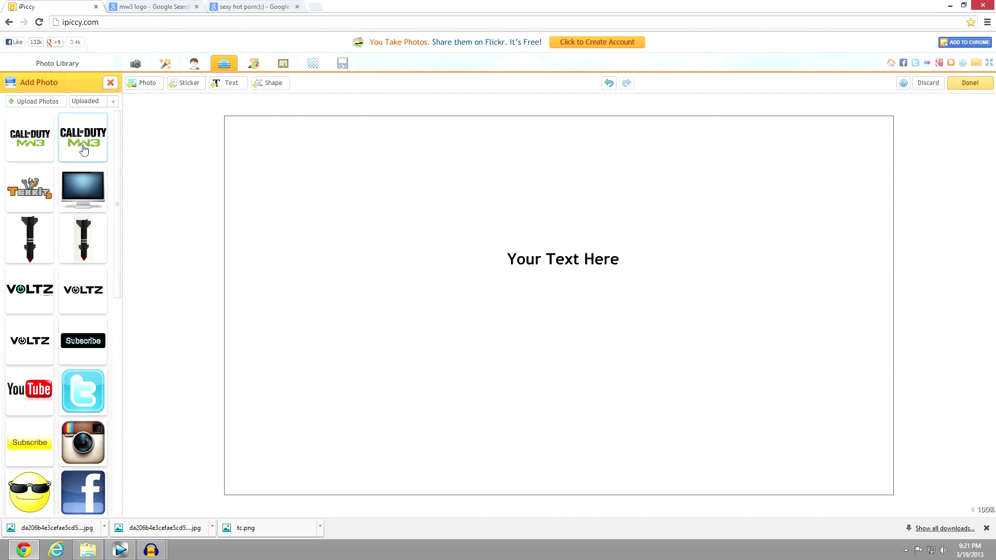
Place the MW3 logo enlarged across the top of the canvas.
{"action": "left_click_drag", "start_coordinate": [83, 150], "coordinate": [597, 219]}
{"action": "left_click_drag", "start_coordinate": [661, 161], "coordinate": [711, 138]}
{"action": "mouse_move", "coordinate": [700, 209]}
{"action": "left_mouse_down"}
{"action": "mouse_move", "coordinate": [702, 196]}
{"action": "mouse_move", "coordinate": [783, 233]}
{"action": "mouse_move", "coordinate": [687, 206]}
{"action": "left_mouse_up"}
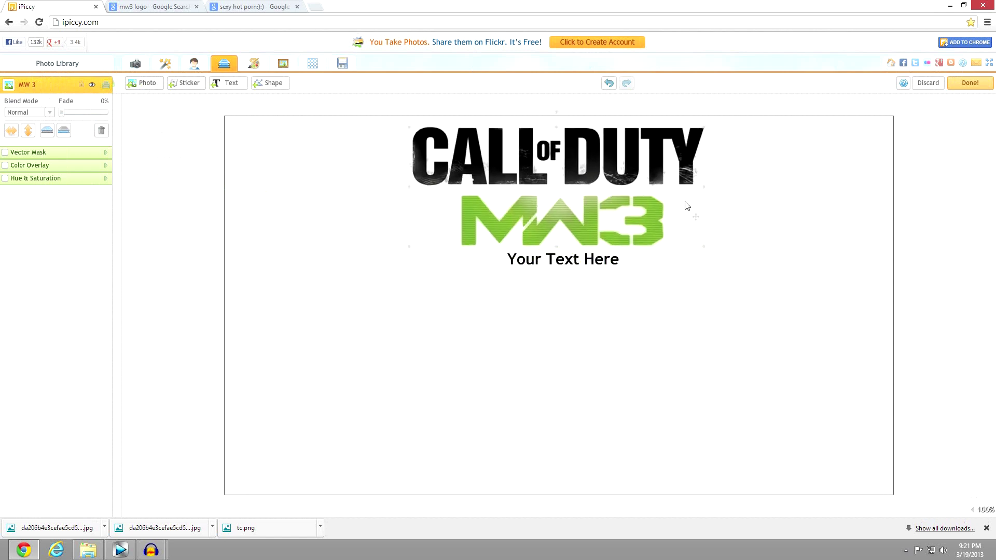
{"action": "left_click_drag", "start_coordinate": [687, 205], "coordinate": [692, 201]}
{"action": "left_click", "coordinate": [804, 252]}
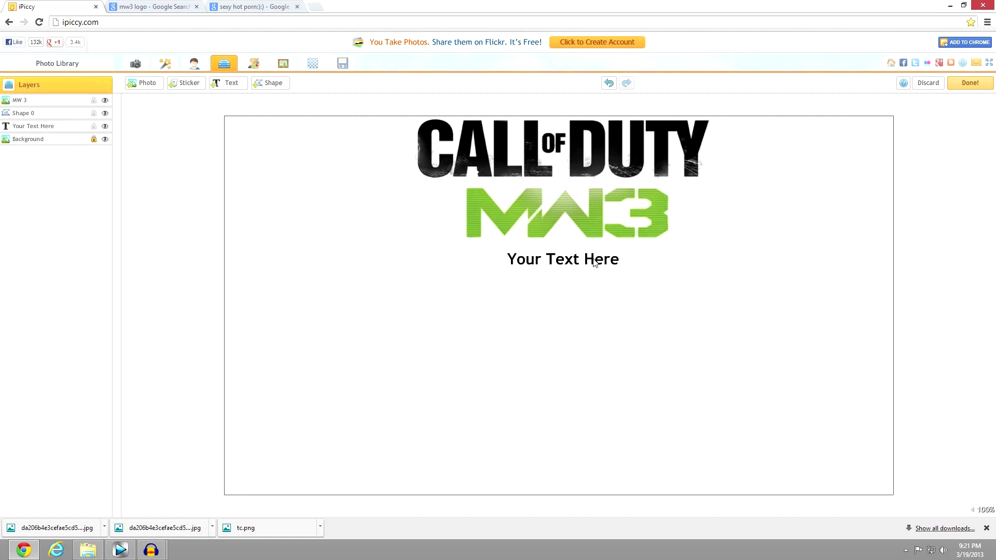
Move the Your Text Here text just below the MW3 logo.
{"action": "left_click_drag", "start_coordinate": [579, 253], "coordinate": [577, 393]}
{"action": "left_click", "coordinate": [145, 84]}
{"action": "left_click", "coordinate": [176, 7]}
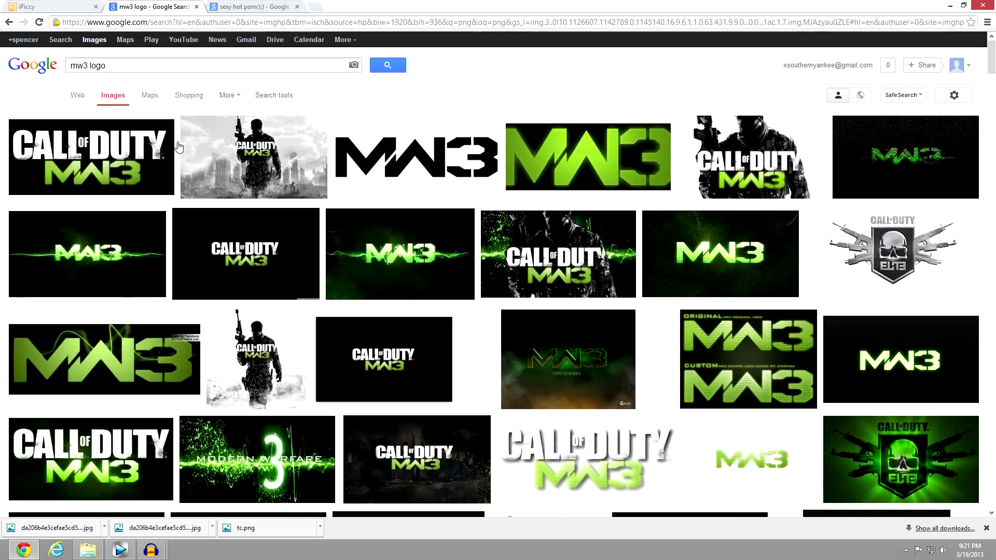
Change the image search from 'mw3 logo' to 'mw3'.
{"action": "left_click", "coordinate": [789, 175]}
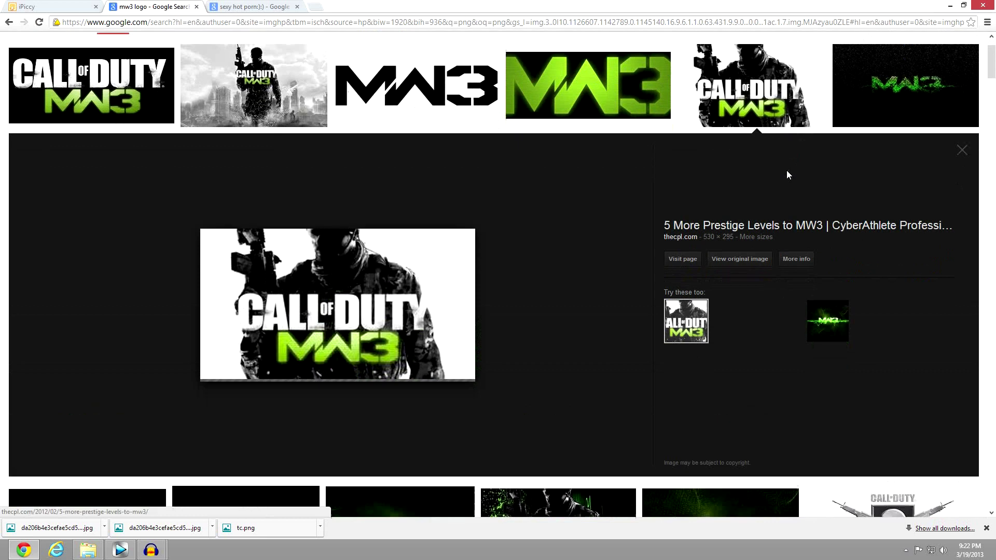
{"action": "left_click", "coordinate": [10, 23]}
{"action": "double_click", "coordinate": [92, 57]}
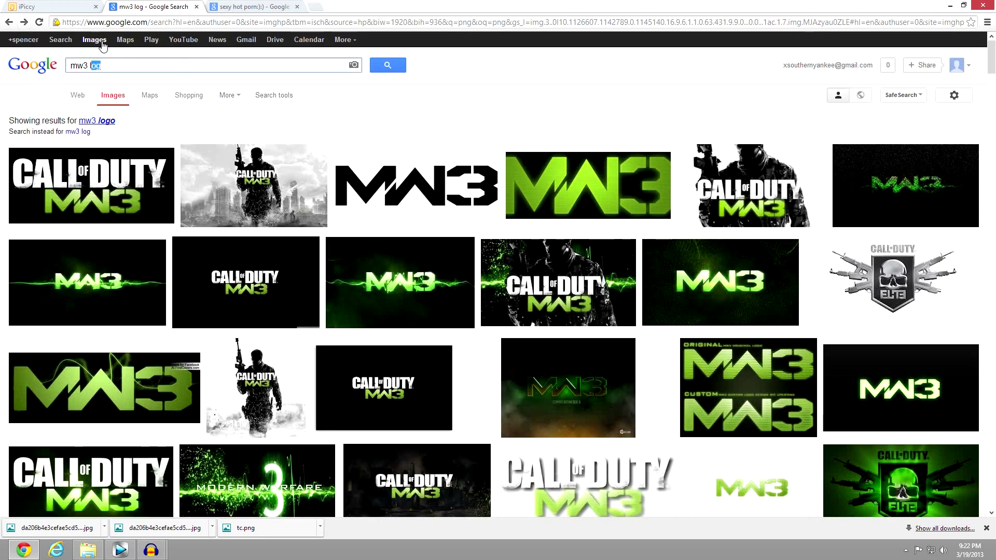
{"action": "key", "text": "BackSpace"}
{"action": "key", "text": "Return"}
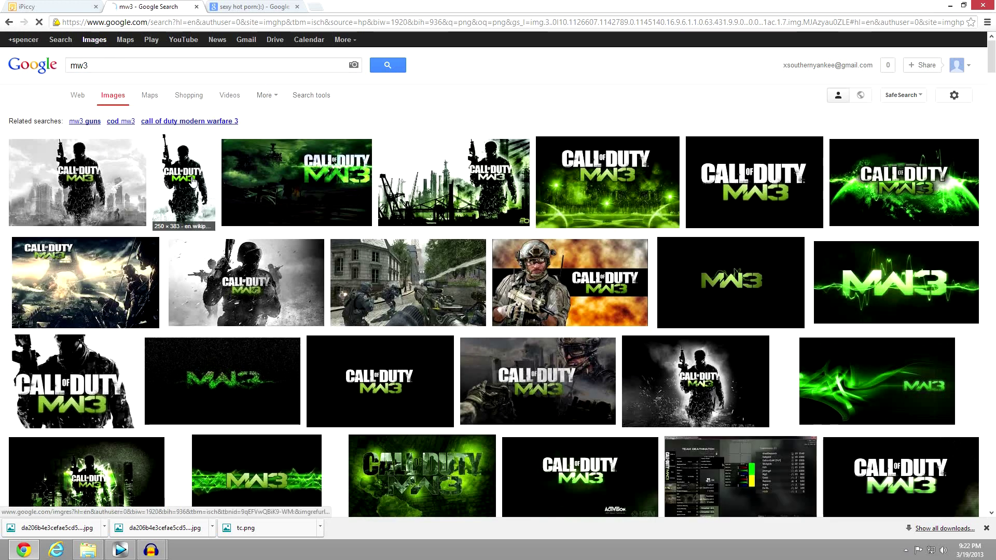
Save the soldier MW3 cover image to Downloads as images (2).jpg.
{"action": "left_click", "coordinate": [196, 187]}
{"action": "right_click", "coordinate": [350, 280]}
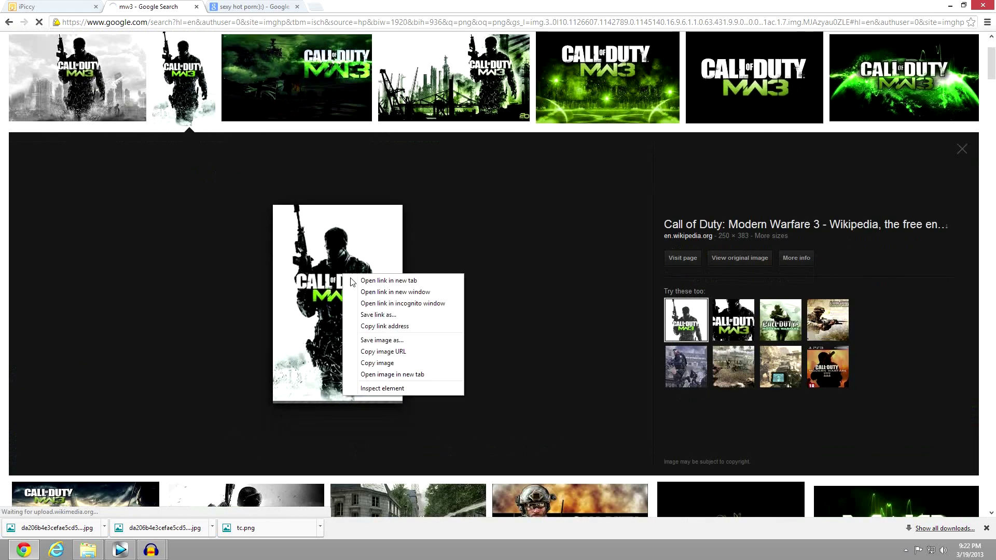
{"action": "left_click", "coordinate": [397, 340]}
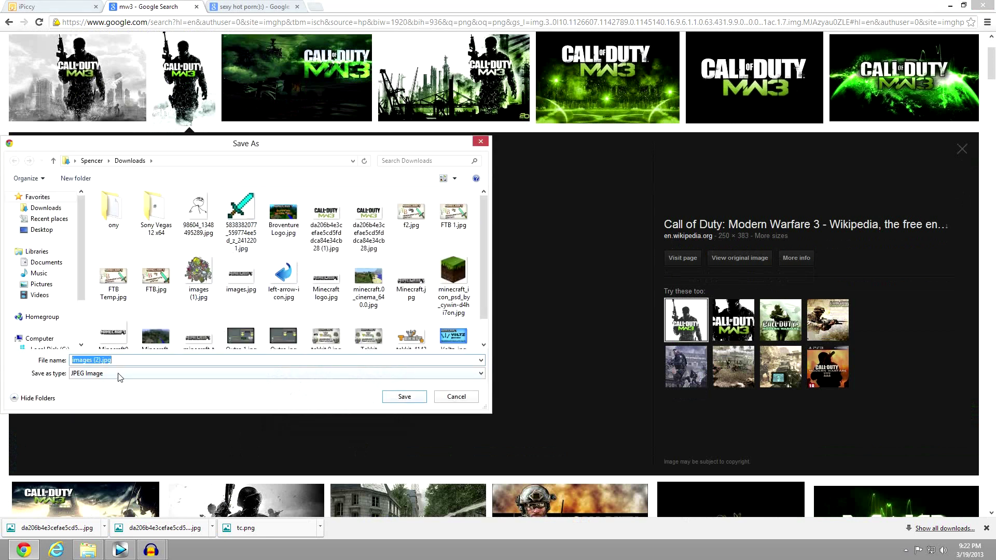
{"action": "left_click", "coordinate": [405, 397]}
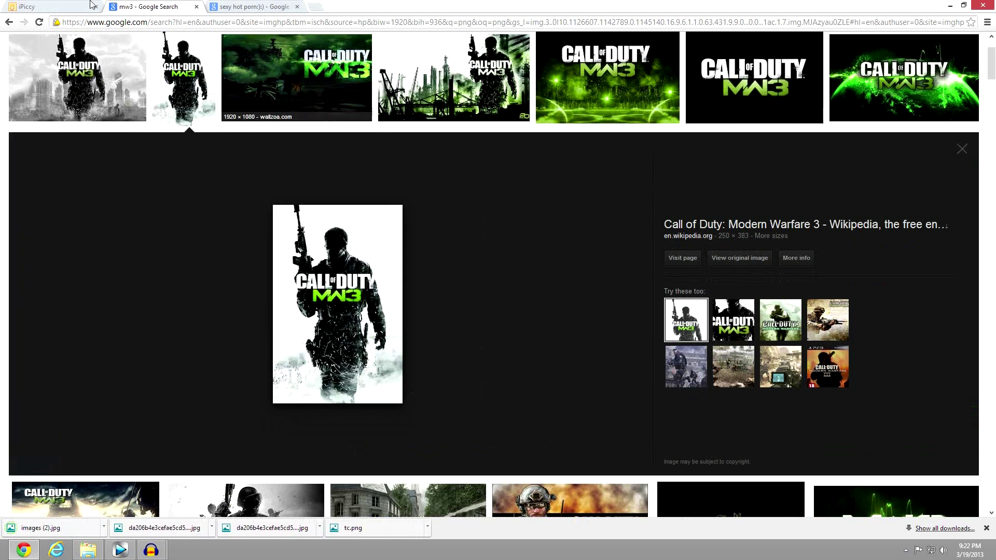
Upload images (2).jpg into iPiccy.
{"action": "left_click", "coordinate": [52, 6]}
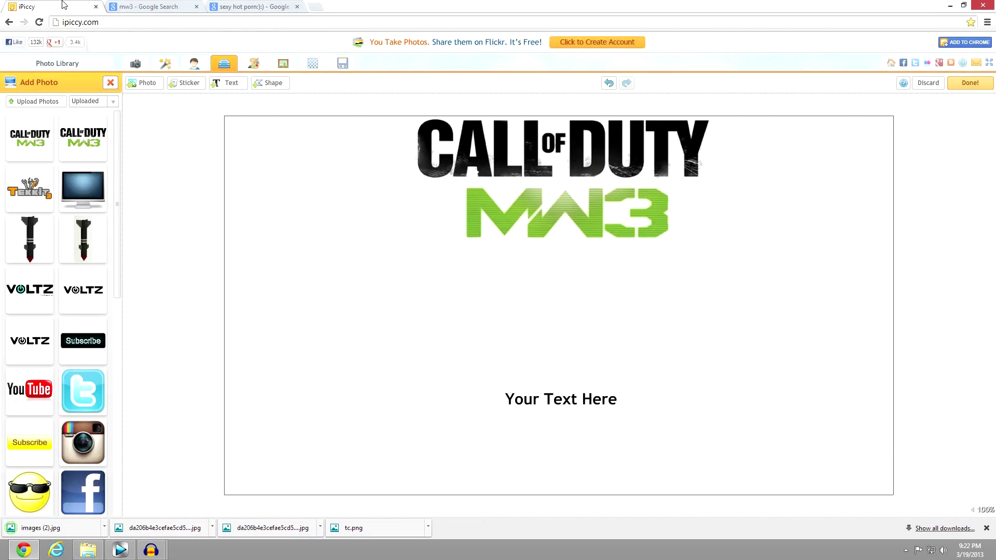
{"action": "left_click", "coordinate": [55, 102]}
{"action": "left_click", "coordinate": [199, 339]}
{"action": "left_click", "coordinate": [405, 397]}
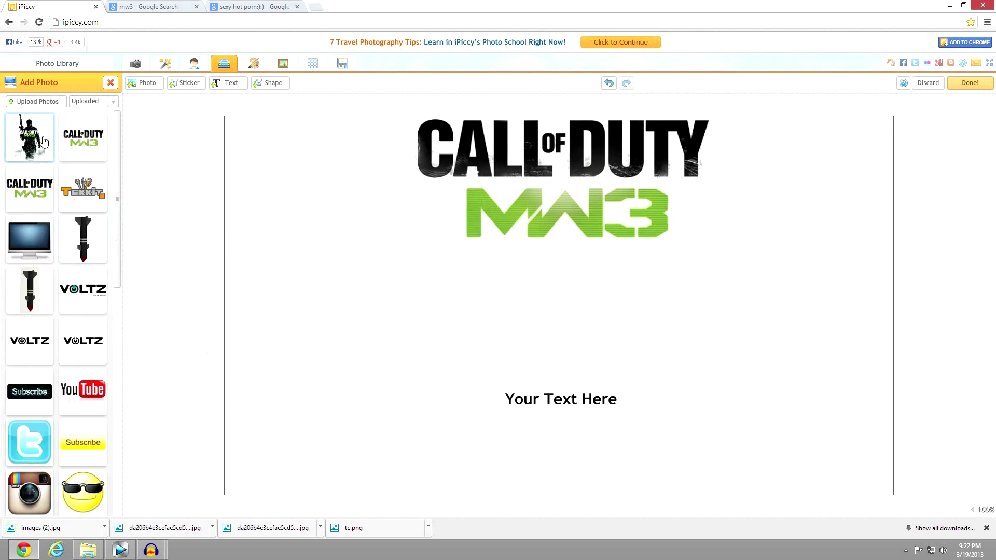
Place the soldier image enlarged in the lower-right corner and nudge the MW3 logo down.
{"action": "left_click", "coordinate": [782, 386]}
{"action": "left_click_drag", "start_coordinate": [787, 360], "coordinate": [876, 180]}
{"action": "left_click_drag", "start_coordinate": [847, 352], "coordinate": [866, 384]}
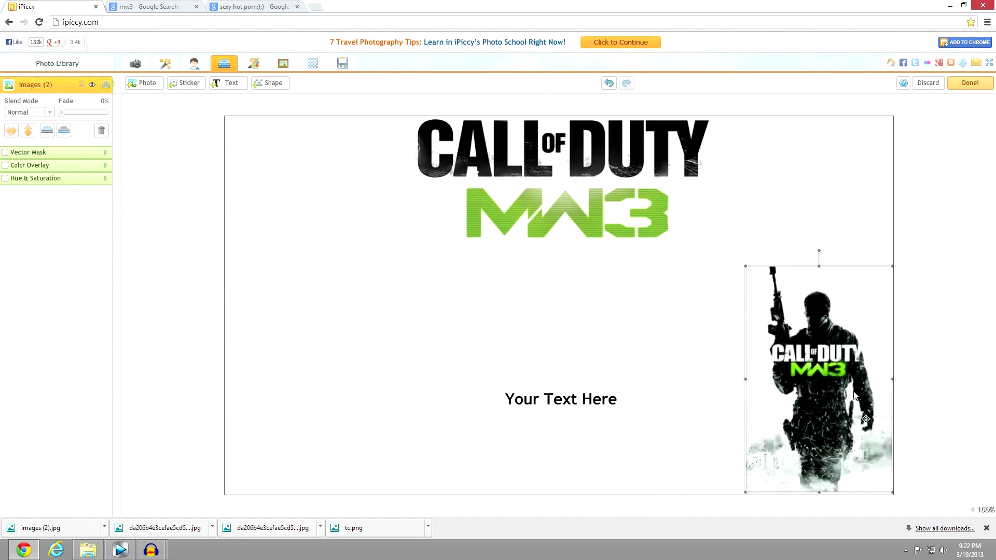
{"action": "mouse_move", "coordinate": [893, 267]}
{"action": "left_mouse_down"}
{"action": "mouse_move", "coordinate": [889, 255]}
{"action": "mouse_move", "coordinate": [909, 260]}
{"action": "mouse_move", "coordinate": [897, 285]}
{"action": "left_mouse_up"}
{"action": "left_click_drag", "start_coordinate": [849, 306], "coordinate": [827, 311]}
{"action": "left_click", "coordinate": [813, 180]}
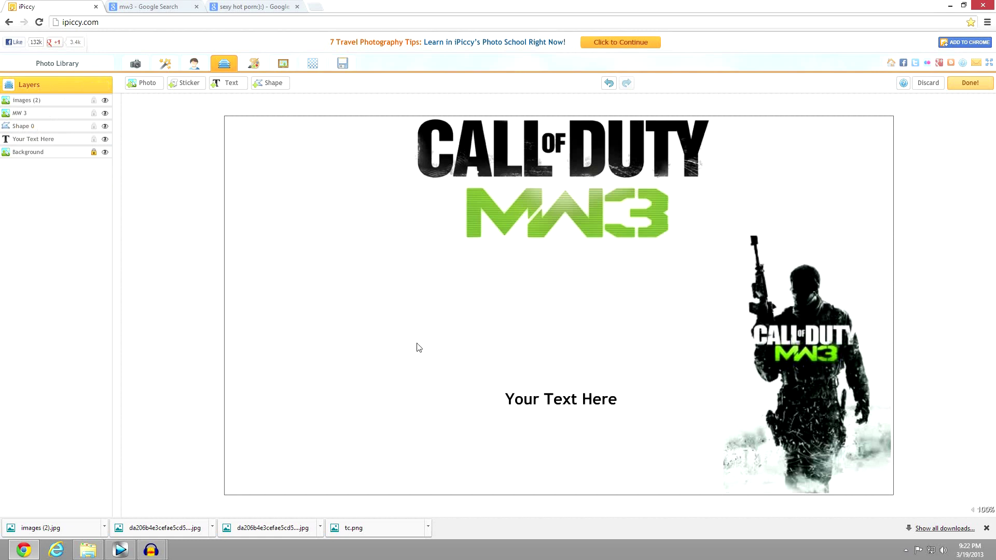
{"action": "left_click_drag", "start_coordinate": [528, 213], "coordinate": [532, 234]}
Enlarge the MW3 logo slightly and move the text up toward the canvas centre.
{"action": "left_click", "coordinate": [558, 395]}
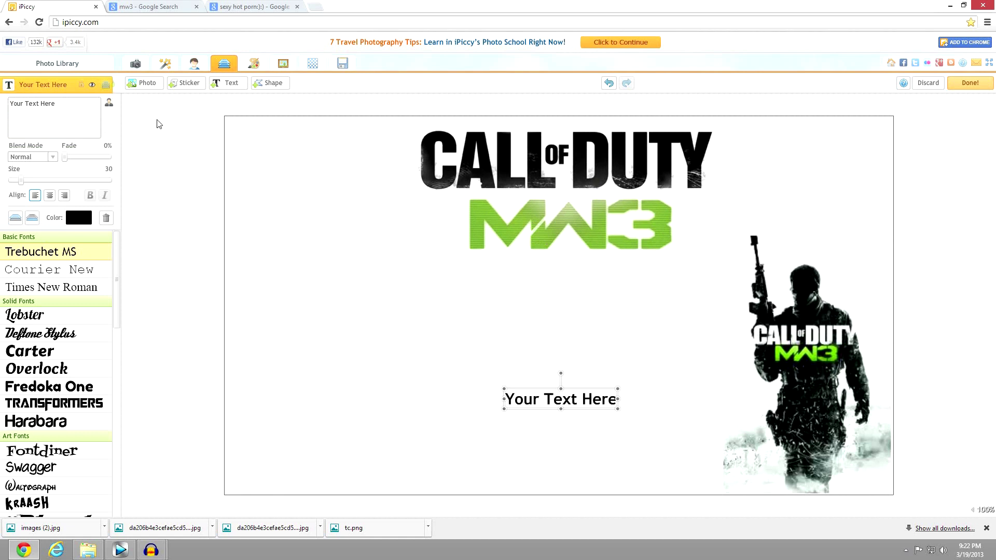
{"action": "left_click", "coordinate": [143, 85]}
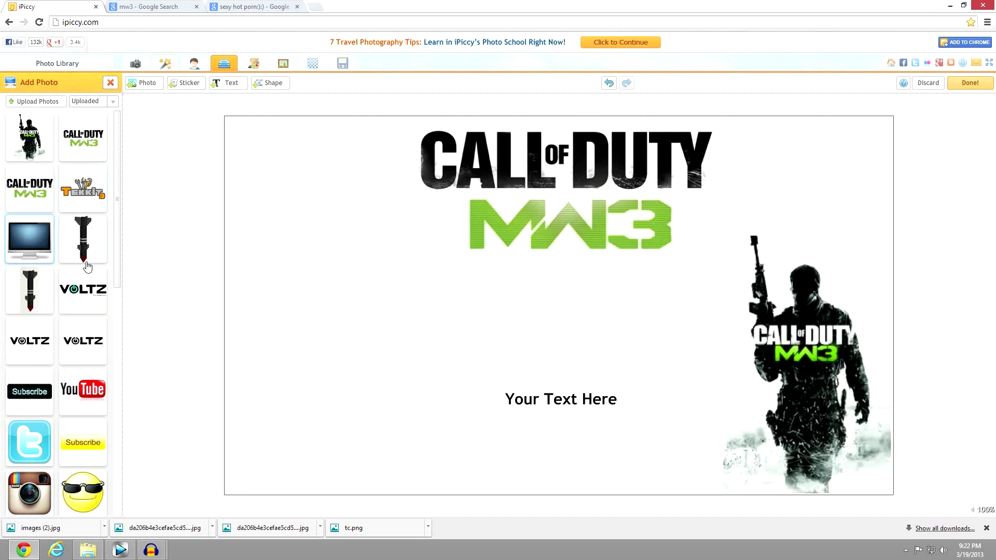
{"action": "left_click", "coordinate": [605, 136]}
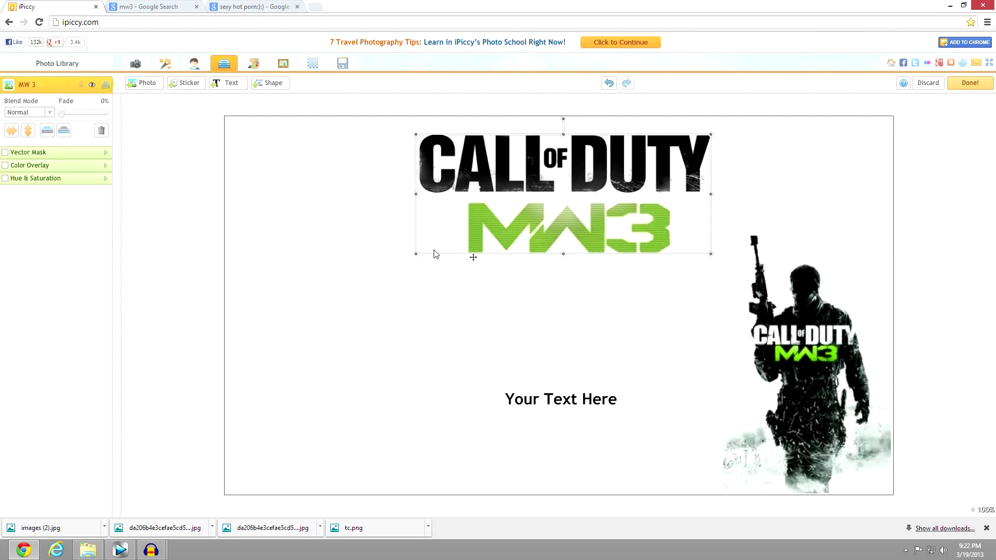
{"action": "left_click_drag", "start_coordinate": [418, 255], "coordinate": [409, 262]}
{"action": "left_click", "coordinate": [544, 403]}
{"action": "left_click_drag", "start_coordinate": [545, 402], "coordinate": [511, 332]}
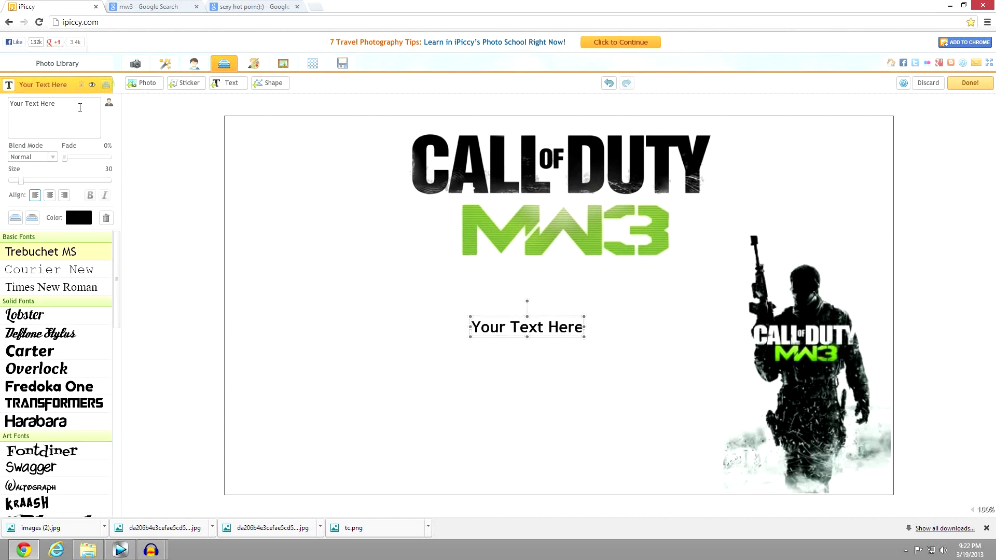
Start replacing the placeholder with 'xB' and delete the extra Your Text Here layers.
{"action": "left_click_drag", "start_coordinate": [80, 107], "coordinate": [26, 88]}
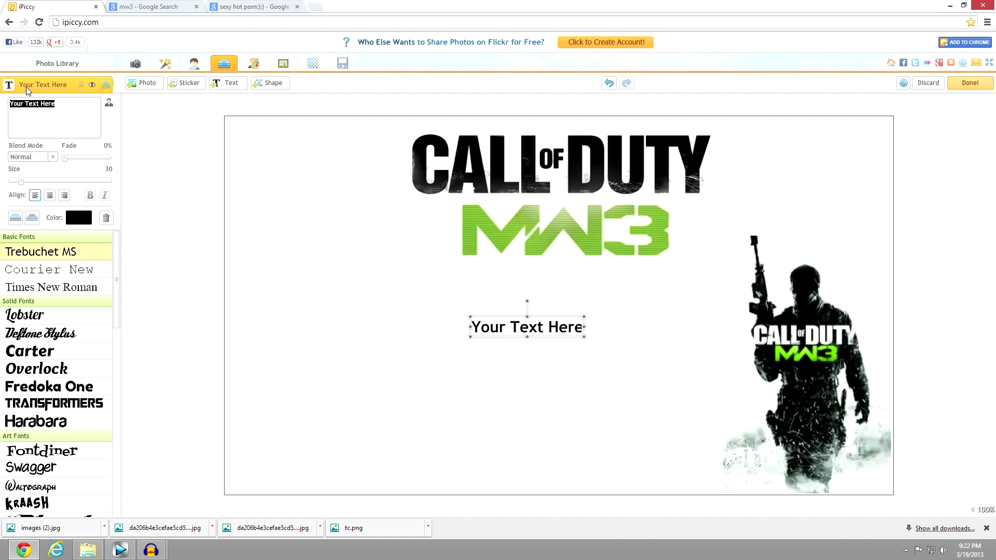
{"action": "type", "text": "xB"}
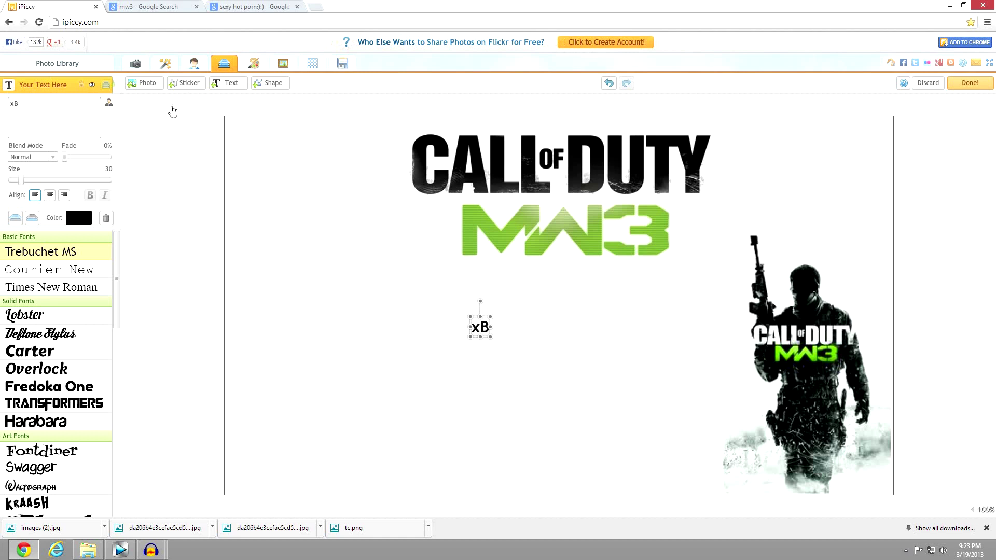
{"action": "double_click", "coordinate": [236, 89]}
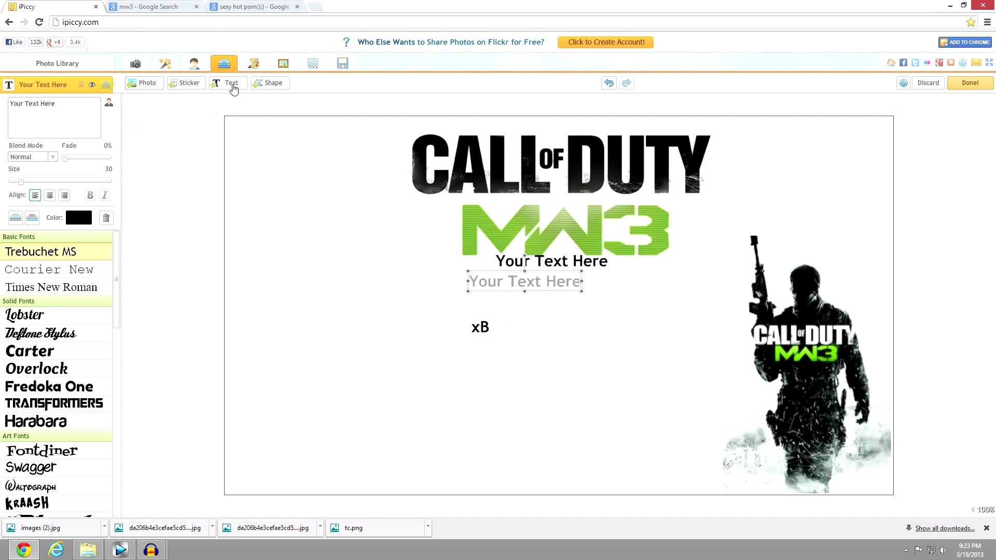
{"action": "right_click", "coordinate": [551, 273]}
{"action": "left_click", "coordinate": [580, 278]}
{"action": "right_click", "coordinate": [545, 279]}
{"action": "left_click", "coordinate": [546, 278]}
{"action": "left_click", "coordinate": [537, 281]}
{"action": "right_click", "coordinate": [540, 276]}
{"action": "left_click", "coordinate": [560, 293]}
{"action": "left_click", "coordinate": [478, 326]}
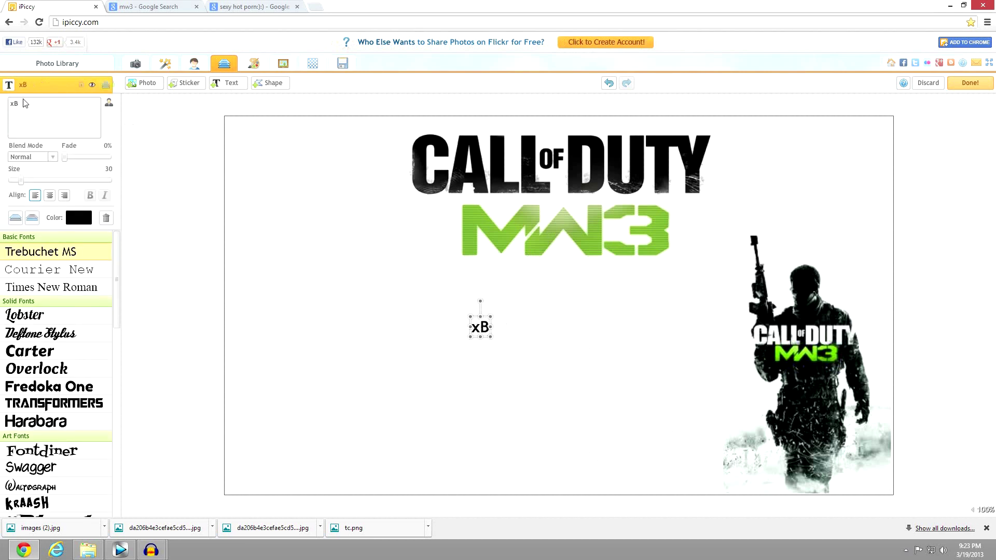
Finish the title as the gamertag plus "'s MW3 BEASTING", correcting typos.
{"action": "type", "text": "uzzerman"}
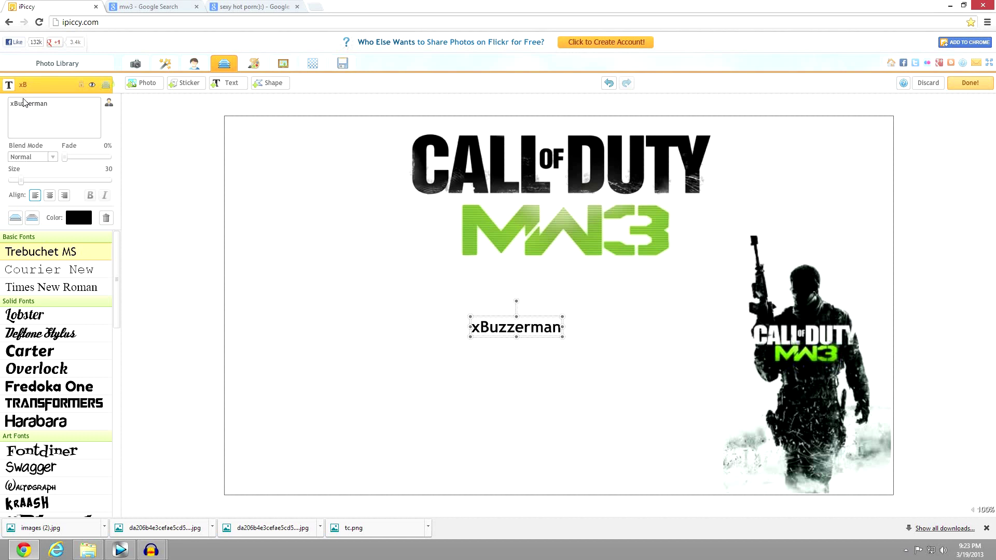
{"action": "type", "text": "."}
{"action": "key", "text": "BackSpace"}
{"action": "type", "text": "'s MW#"}
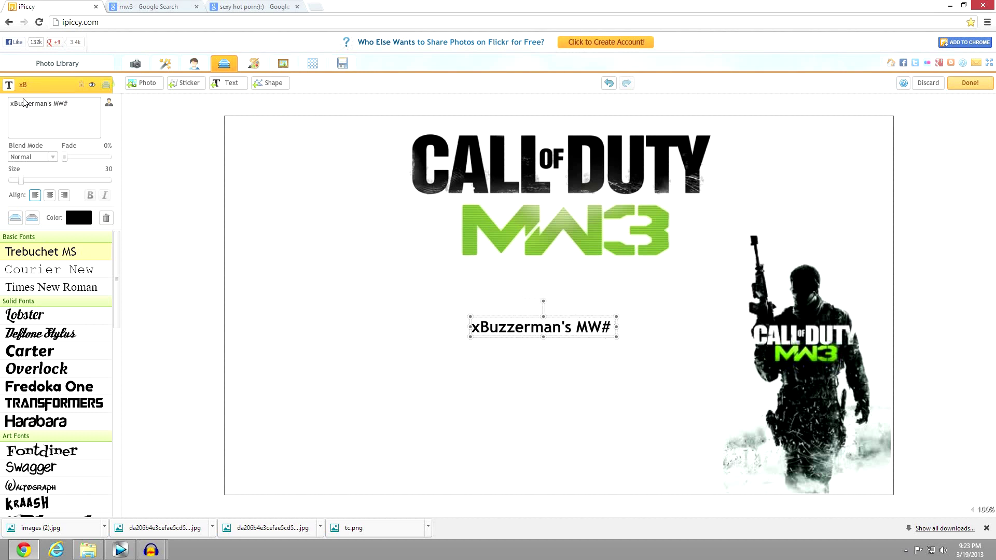
{"action": "key", "text": "BackSpace"}
{"action": "type", "text": "3 BEA"}
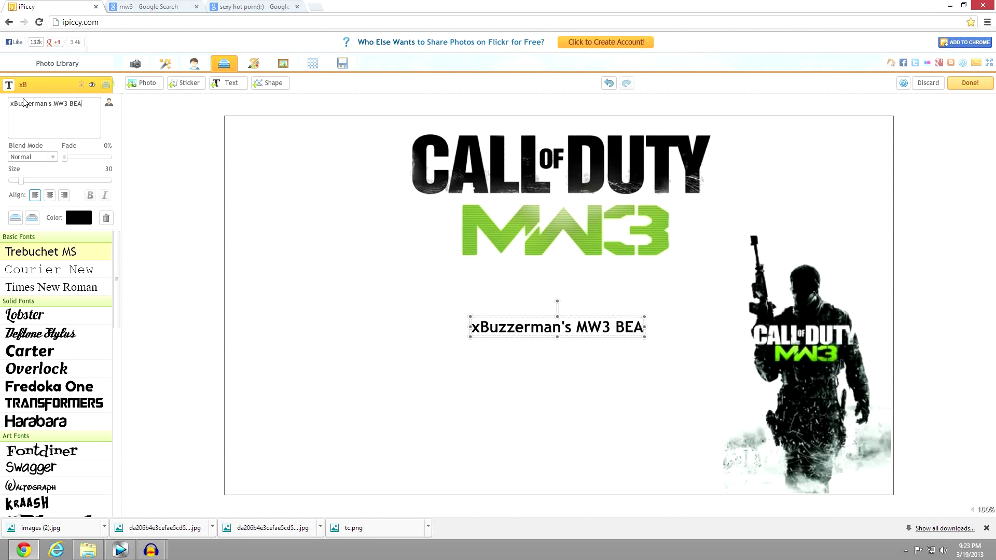
{"action": "type", "text": "S"}
{"action": "key", "text": "BackSpace"}
{"action": "key", "text": "BackSpace"}
{"action": "type", "text": "ASTING"}
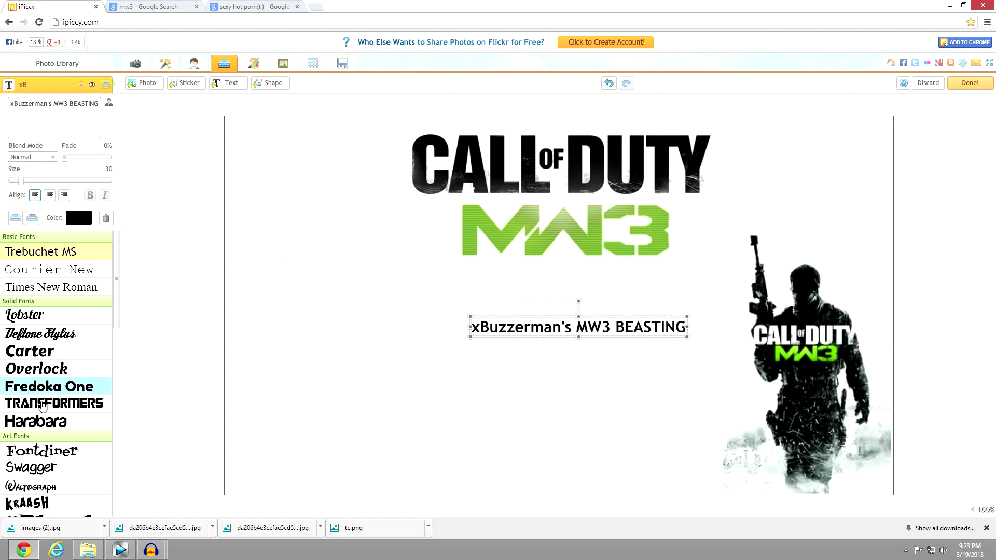
Apply the TRANSFORMERS font to the title and move it toward the canvas bottom.
{"action": "scroll", "coordinate": [94, 363], "scroll_direction": "down", "scroll_amount": 12}
{"action": "scroll", "coordinate": [93, 420], "scroll_direction": "up", "scroll_amount": 12}
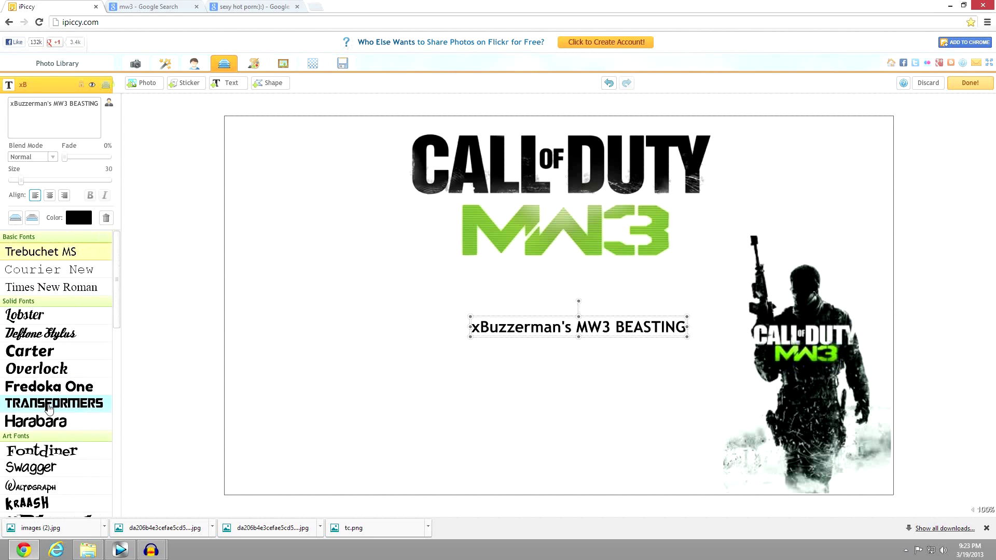
{"action": "left_click", "coordinate": [49, 408]}
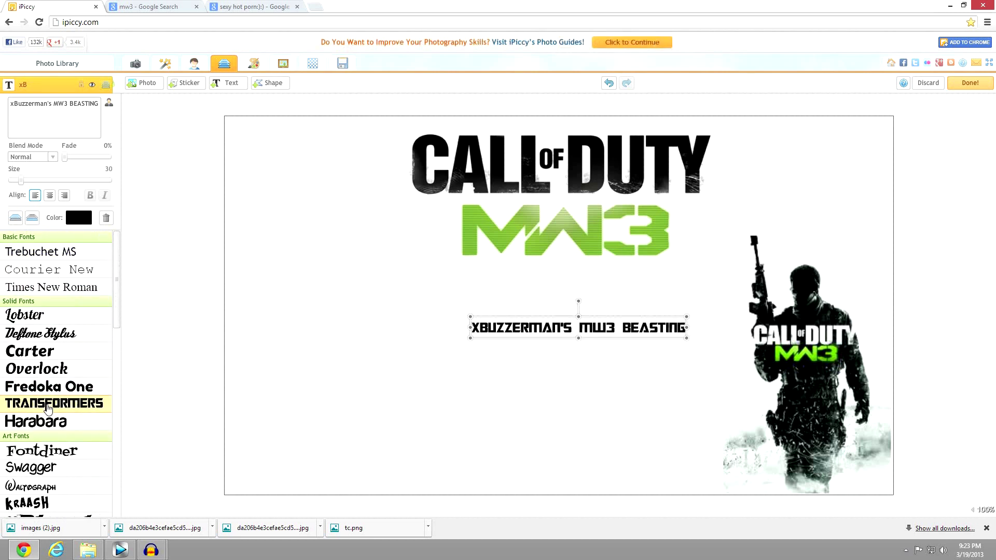
{"action": "left_click_drag", "start_coordinate": [525, 325], "coordinate": [229, 201]}
{"action": "left_click_drag", "start_coordinate": [400, 349], "coordinate": [424, 470]}
Enlarge and stretch the title along the canvas bottom, left of the soldier.
{"action": "left_click_drag", "start_coordinate": [622, 447], "coordinate": [695, 379]}
{"action": "left_click_drag", "start_coordinate": [641, 463], "coordinate": [633, 469]}
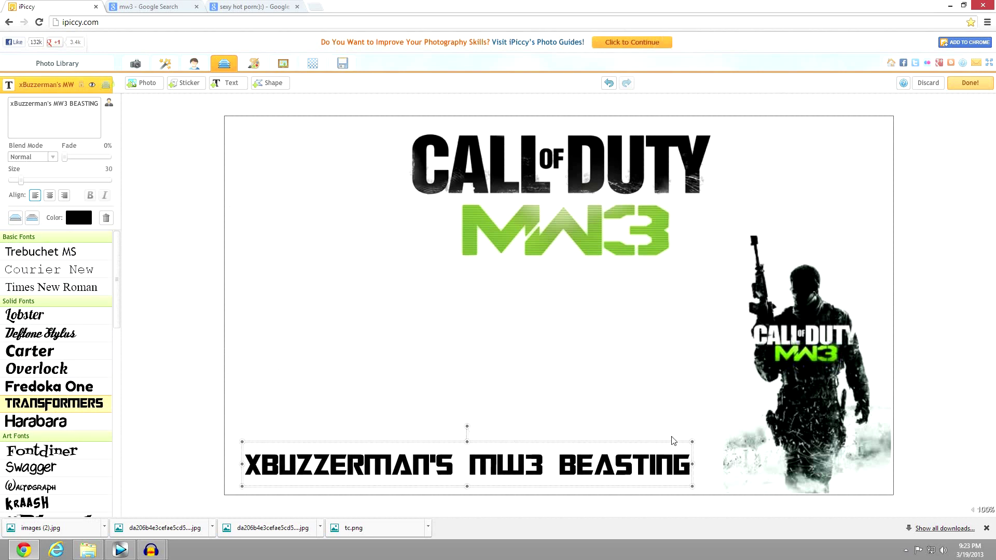
{"action": "left_click_drag", "start_coordinate": [694, 447], "coordinate": [778, 436]}
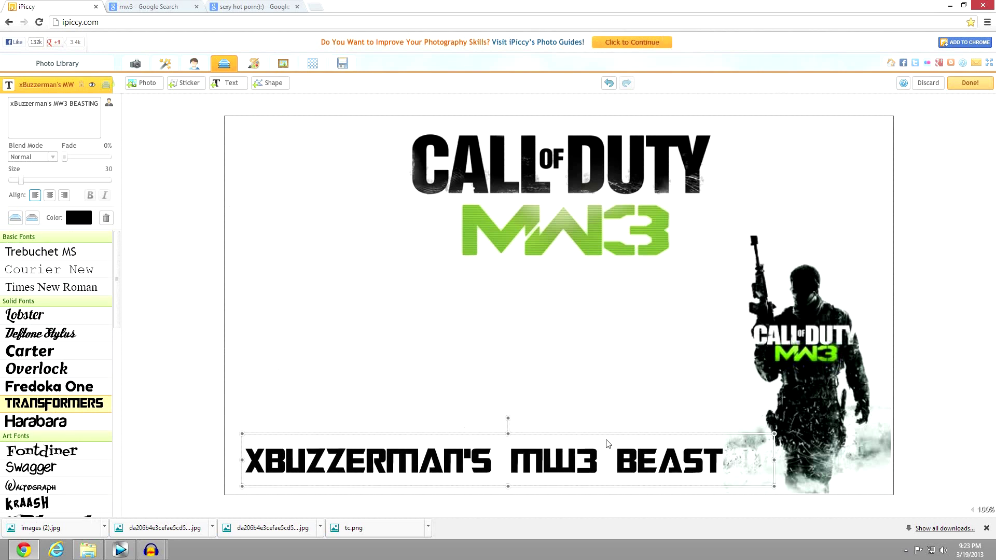
{"action": "left_click_drag", "start_coordinate": [585, 459], "coordinate": [571, 455]}
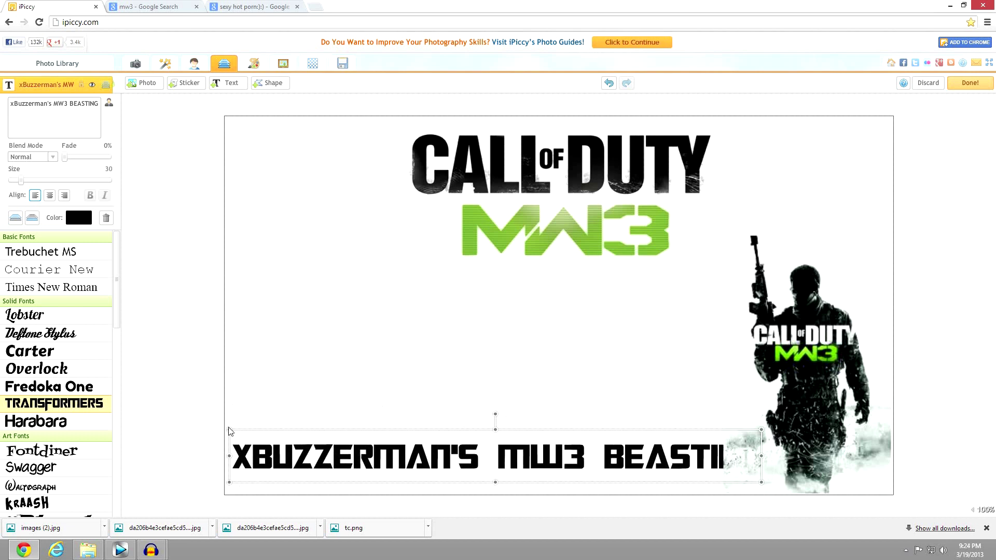
{"action": "left_click_drag", "start_coordinate": [230, 430], "coordinate": [270, 443]}
{"action": "left_click", "coordinate": [338, 466]}
{"action": "left_click_drag", "start_coordinate": [338, 459], "coordinate": [320, 457]}
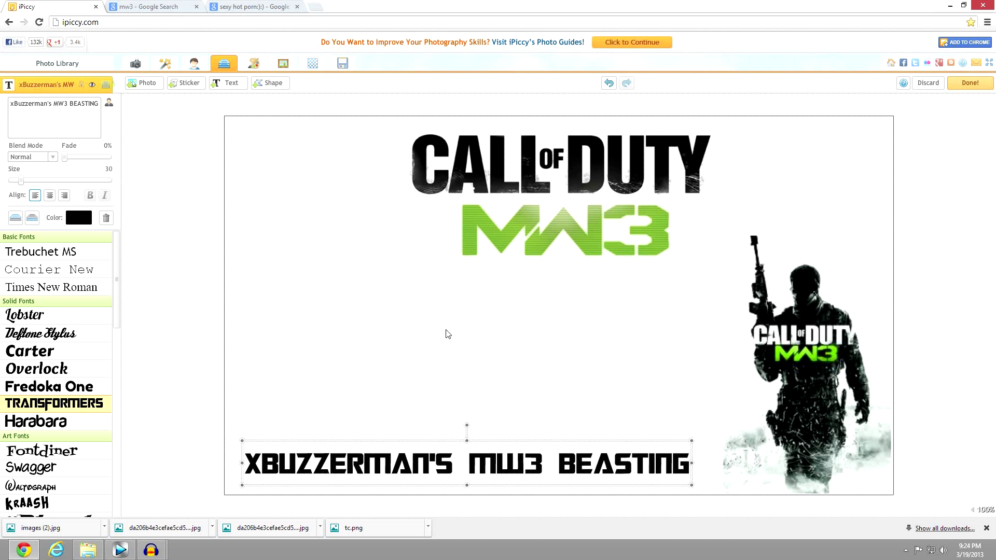
{"action": "left_click", "coordinate": [448, 333]}
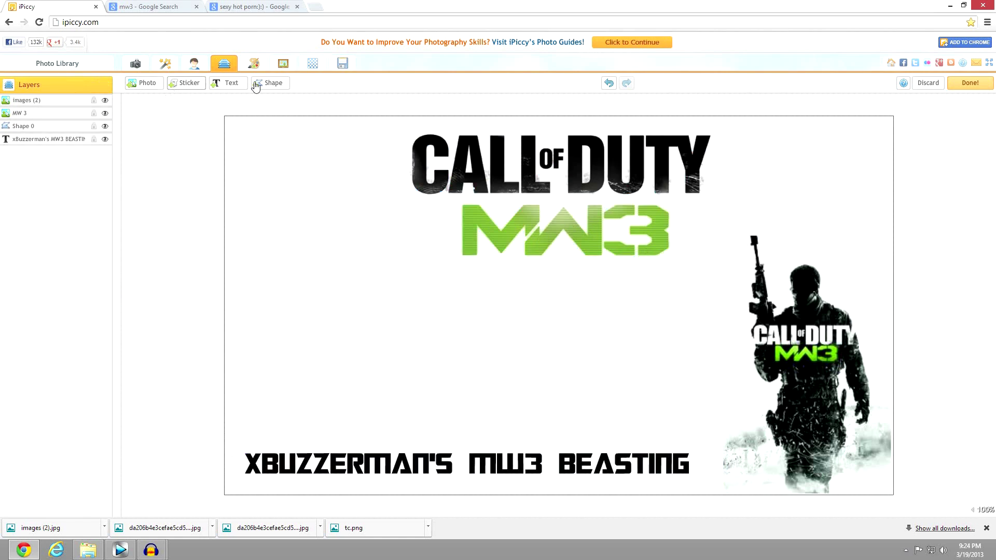
{"action": "left_click", "coordinate": [231, 87]}
{"action": "left_click", "coordinate": [154, 85]}
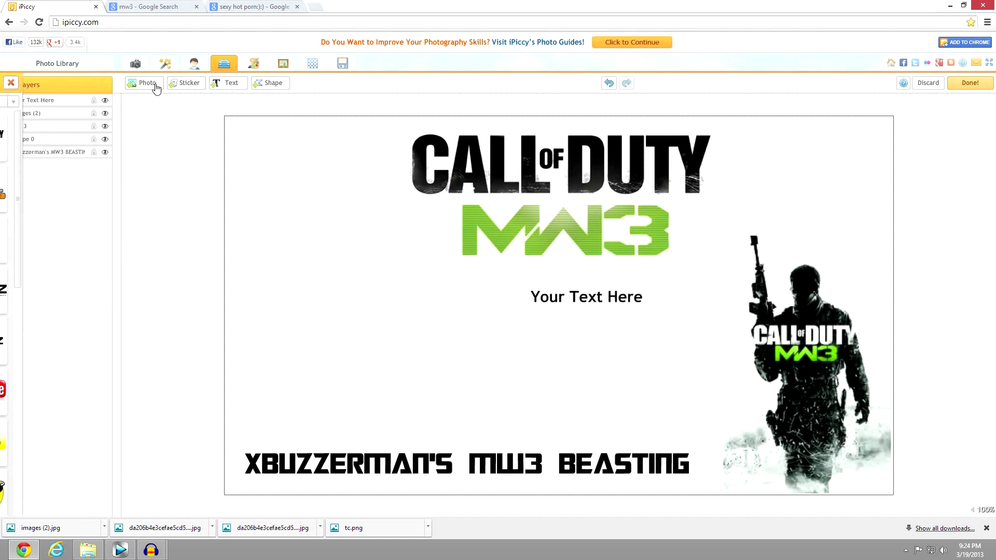
{"action": "left_click", "coordinate": [589, 300]}
{"action": "right_click", "coordinate": [597, 285]}
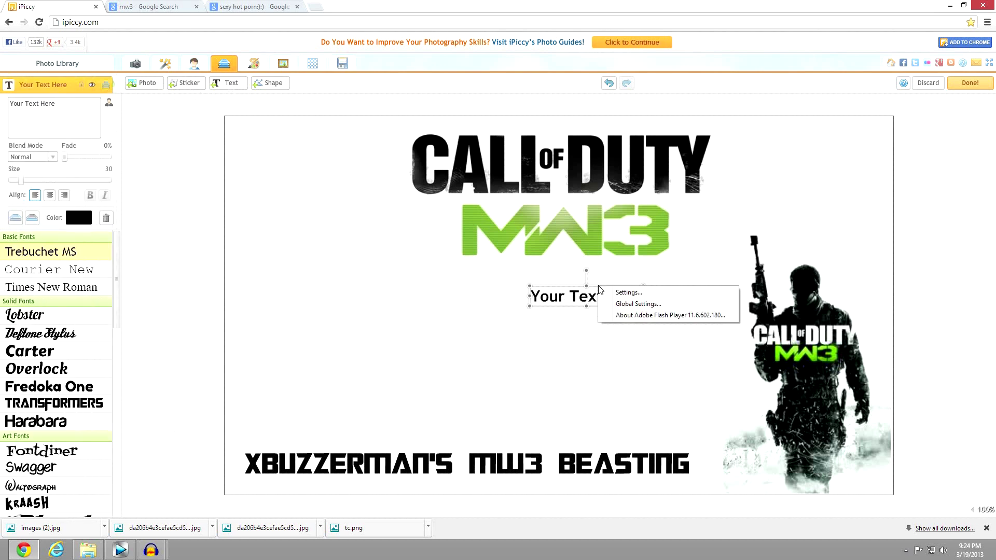
{"action": "left_click", "coordinate": [558, 301]}
{"action": "right_click", "coordinate": [558, 301]}
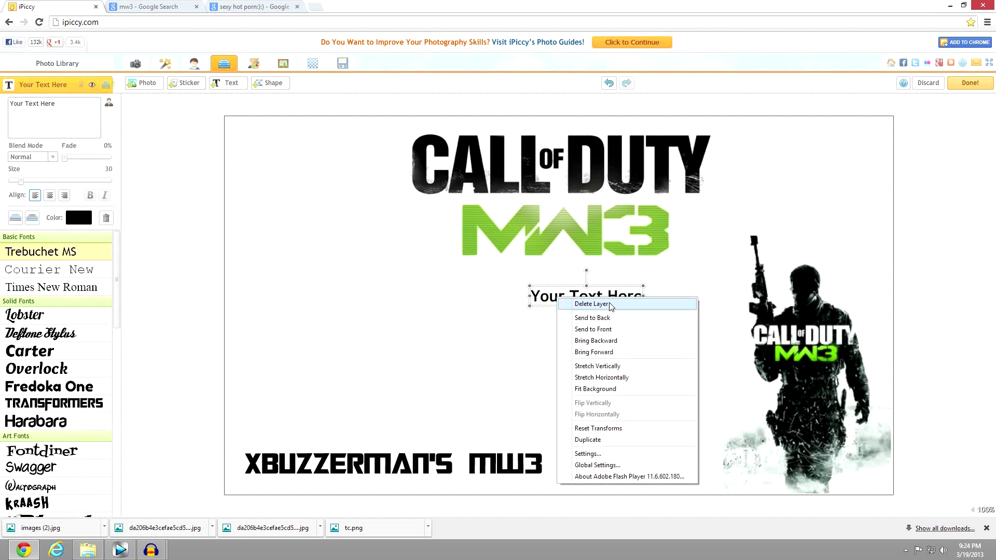
{"action": "left_click", "coordinate": [581, 305]}
{"action": "left_click", "coordinate": [148, 83]}
{"action": "scroll", "coordinate": [91, 259], "scroll_direction": "down", "scroll_amount": 6}
{"action": "scroll", "coordinate": [93, 258], "scroll_direction": "down", "scroll_amount": 2}
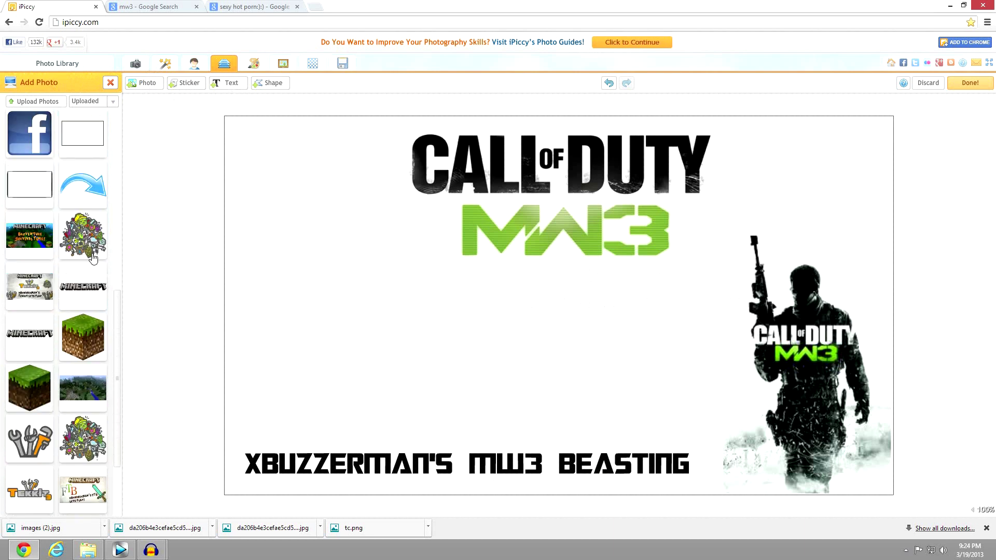
{"action": "scroll", "coordinate": [93, 258], "scroll_direction": "down", "scroll_amount": 2}
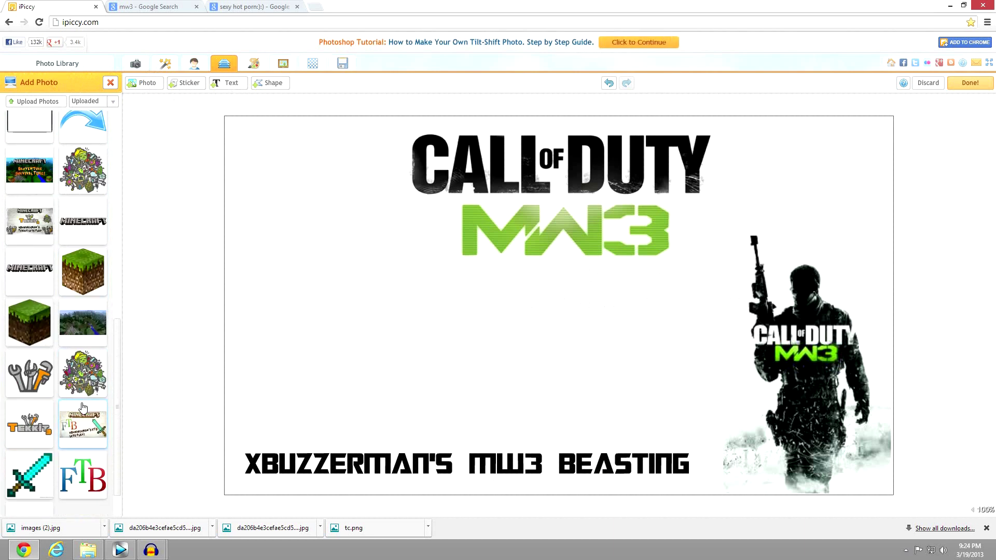
{"action": "scroll", "coordinate": [82, 406], "scroll_direction": "up", "scroll_amount": 8}
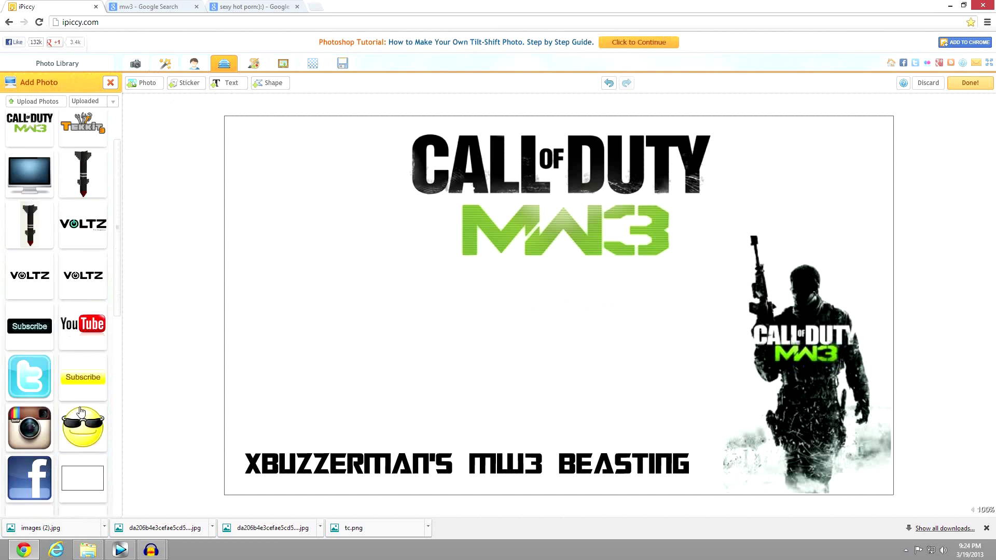
{"action": "scroll", "coordinate": [82, 410], "scroll_direction": "up", "scroll_amount": 1}
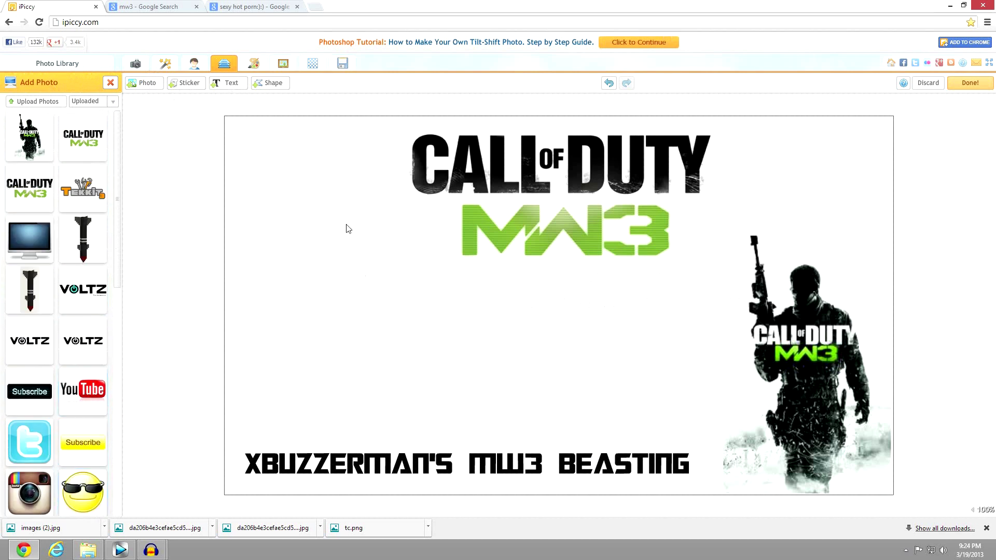
{"action": "left_click", "coordinate": [137, 7]}
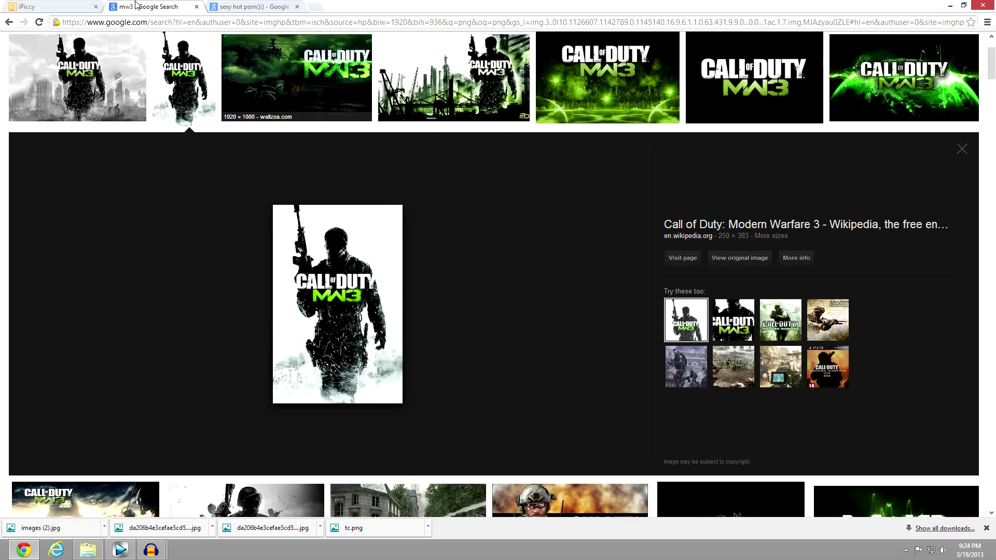
{"action": "left_click", "coordinate": [961, 149]}
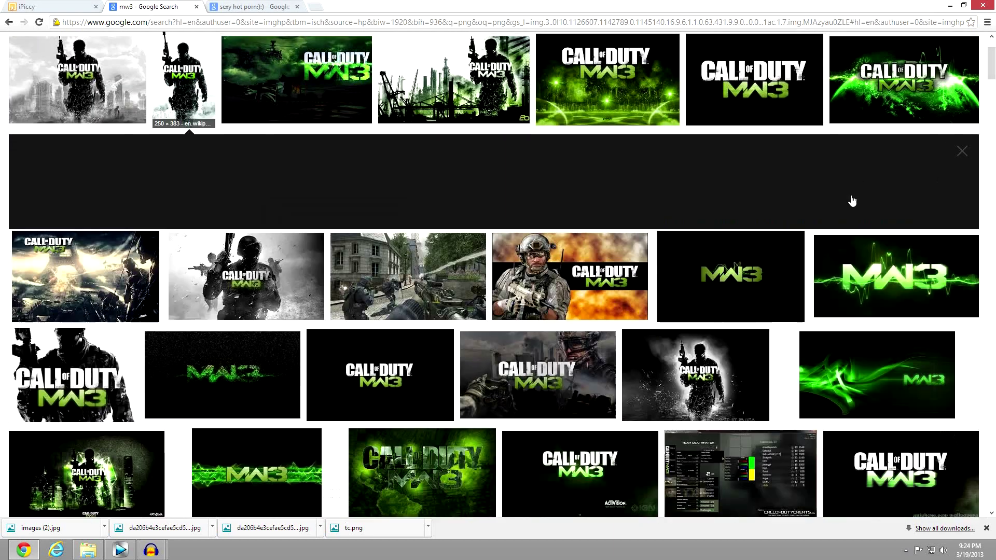
{"action": "scroll", "coordinate": [602, 188], "scroll_direction": "down", "scroll_amount": 3}
{"action": "scroll", "coordinate": [602, 188], "scroll_direction": "down", "scroll_amount": 4}
{"action": "scroll", "coordinate": [602, 185], "scroll_direction": "down", "scroll_amount": 4}
{"action": "scroll", "coordinate": [602, 185], "scroll_direction": "down", "scroll_amount": 5}
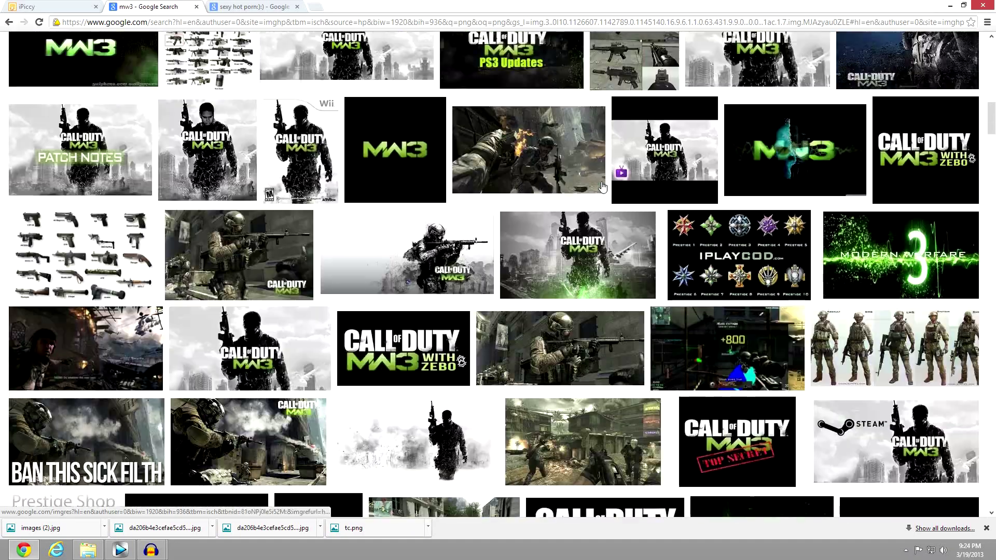
{"action": "scroll", "coordinate": [601, 187], "scroll_direction": "down", "scroll_amount": 5}
{"action": "scroll", "coordinate": [451, 112], "scroll_direction": "up", "scroll_amount": 3}
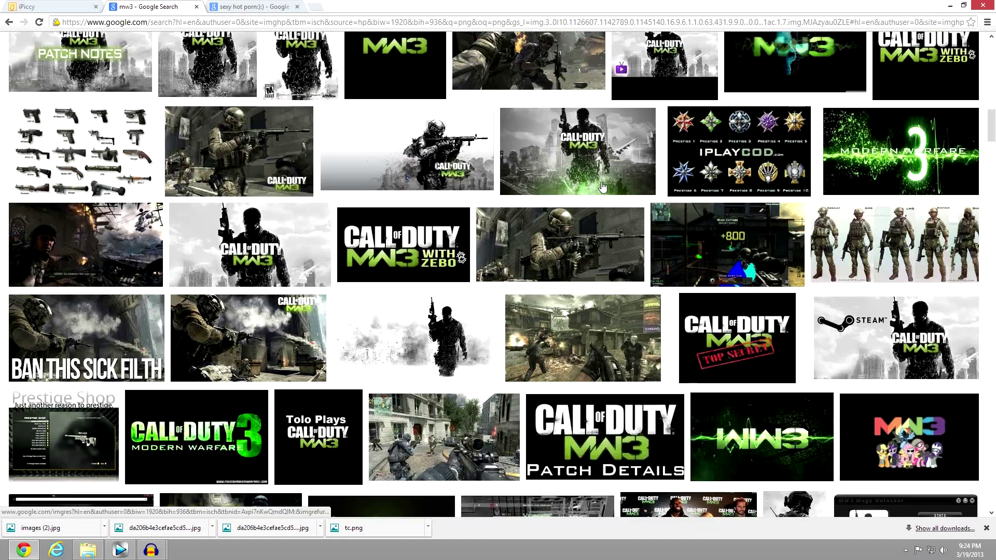
{"action": "scroll", "coordinate": [528, 178], "scroll_direction": "down", "scroll_amount": 10}
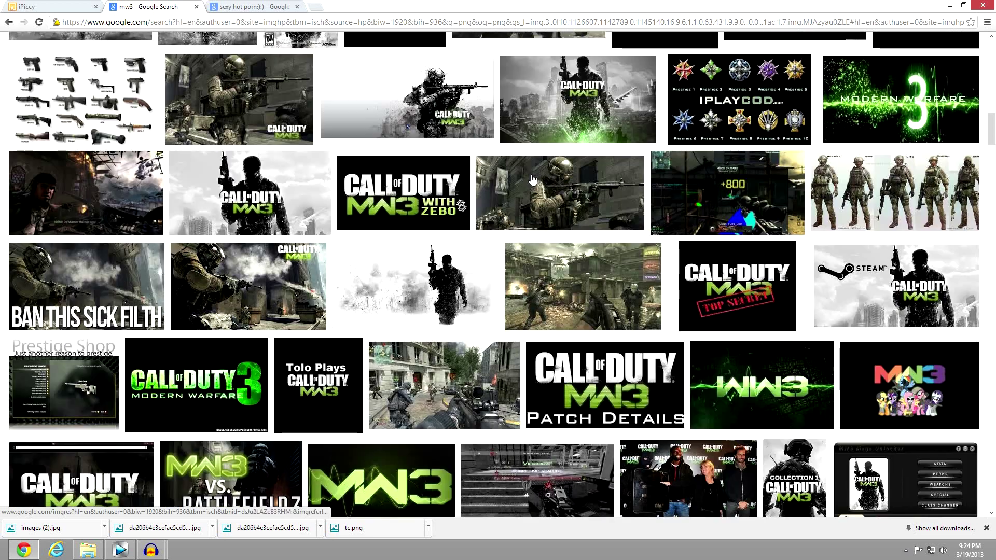
{"action": "scroll", "coordinate": [528, 178], "scroll_direction": "up", "scroll_amount": 1}
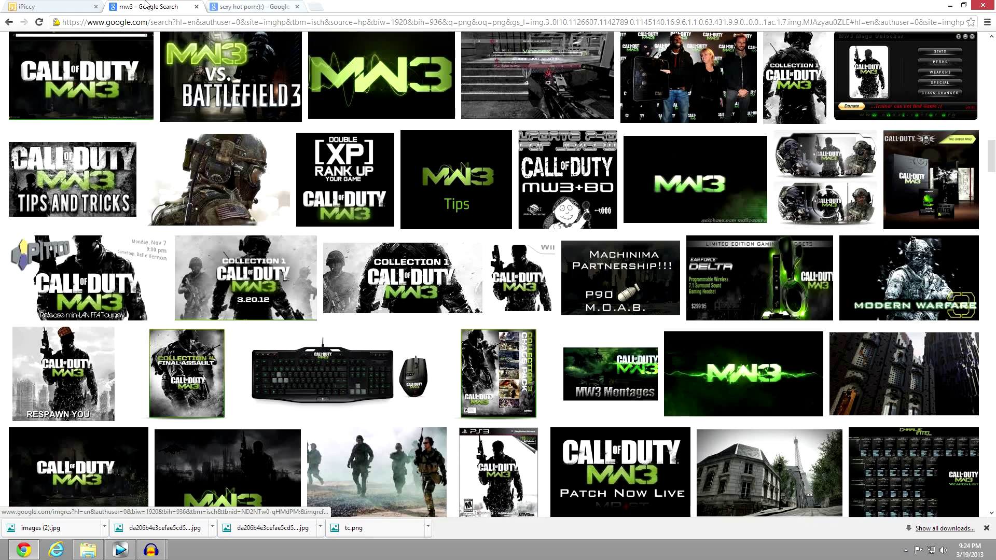
{"action": "left_click", "coordinate": [59, 5]}
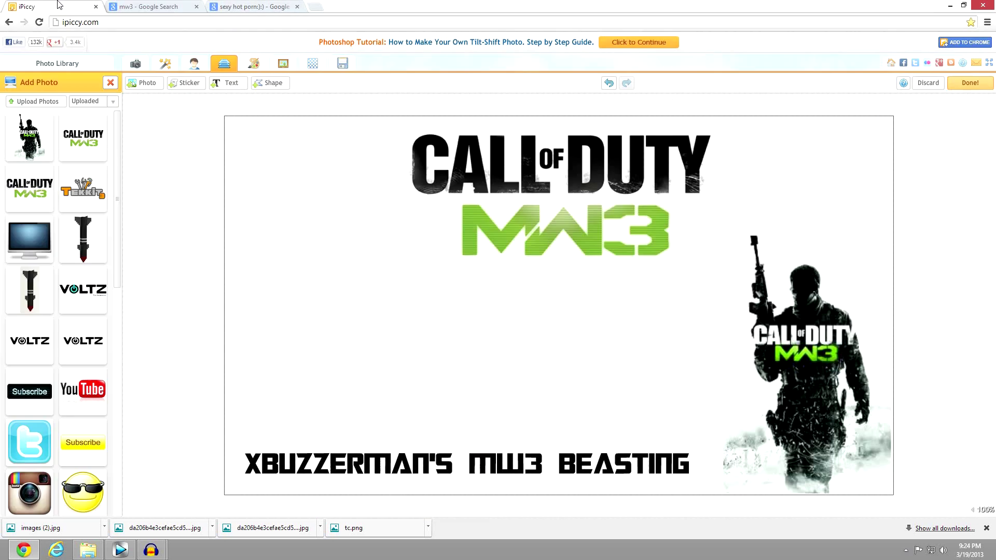
Duplicate the soldier image, move the copy to the upper-left and mirror it horizontally.
{"action": "right_click", "coordinate": [818, 339]}
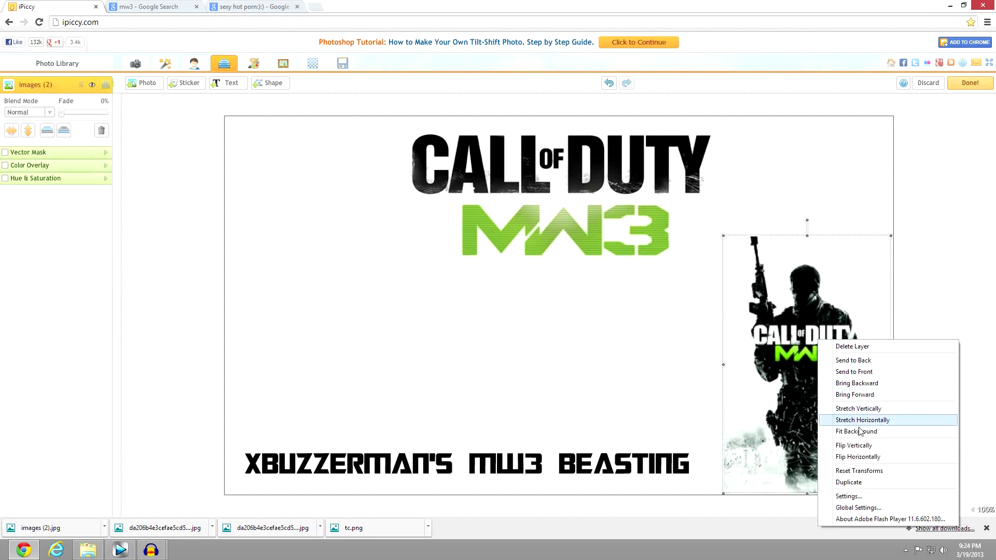
{"action": "left_click", "coordinate": [869, 488]}
{"action": "left_click_drag", "start_coordinate": [820, 384], "coordinate": [336, 244]}
{"action": "right_click", "coordinate": [336, 243]}
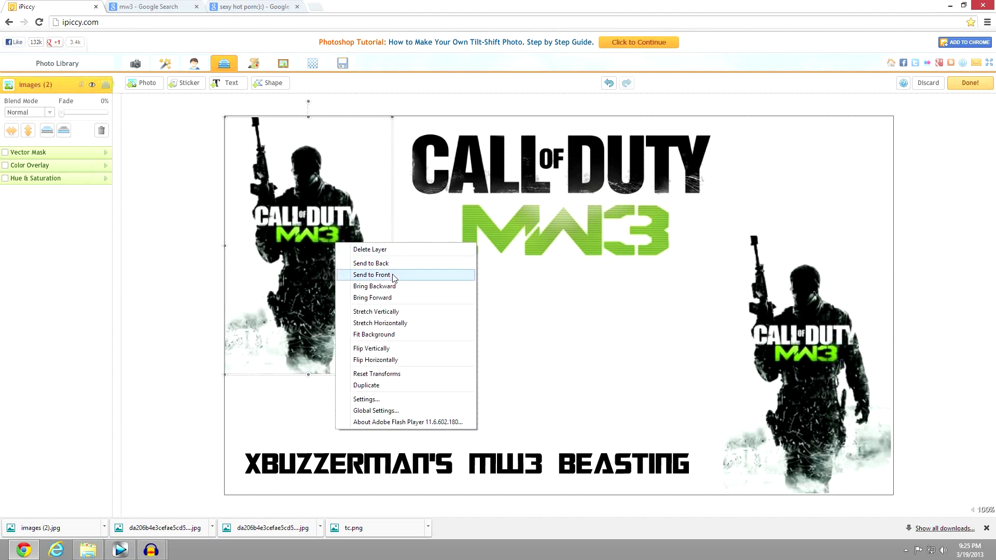
{"action": "left_click", "coordinate": [407, 360]}
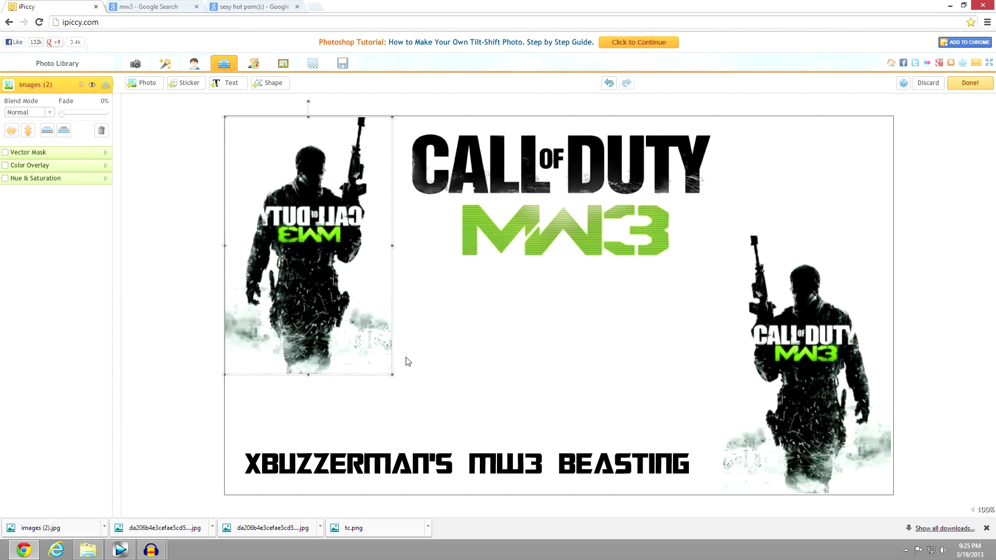
{"action": "left_click", "coordinate": [425, 314]}
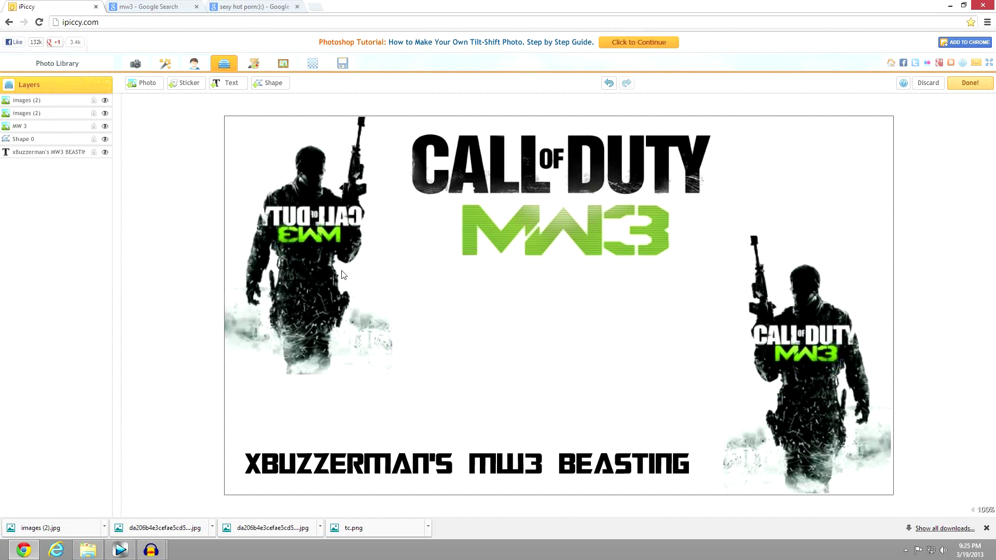
Flip the left soldier copy vertically so it sits upside down.
{"action": "right_click", "coordinate": [340, 171]}
{"action": "left_click", "coordinate": [412, 212]}
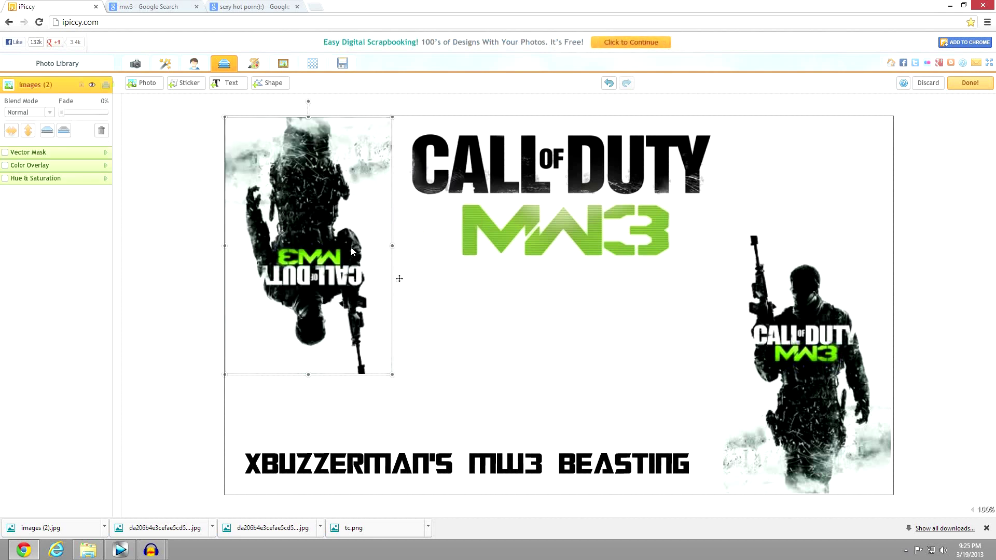
{"action": "right_click", "coordinate": [352, 247]}
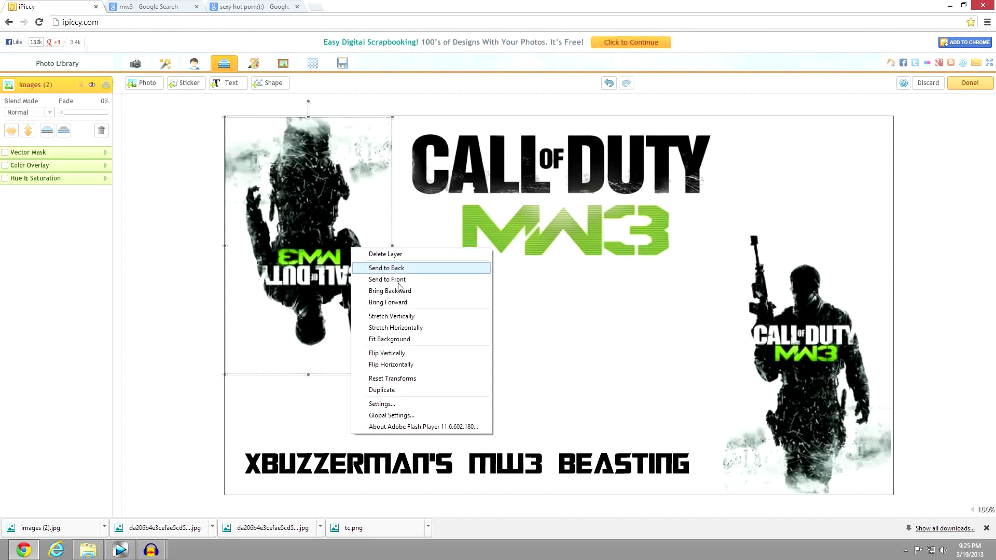
{"action": "left_click", "coordinate": [414, 363]}
{"action": "right_click", "coordinate": [332, 285]}
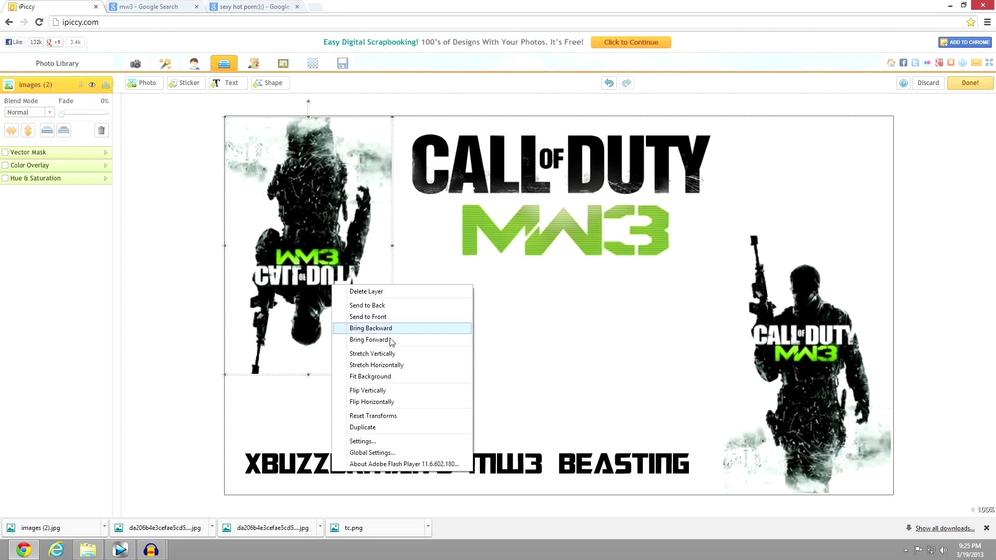
{"action": "left_click", "coordinate": [407, 340]}
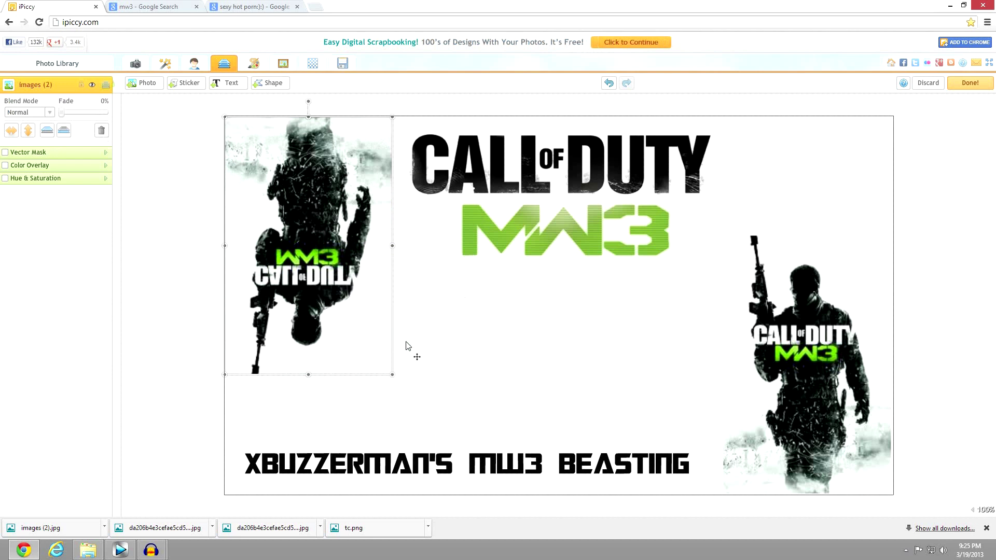
{"action": "right_click", "coordinate": [348, 300]}
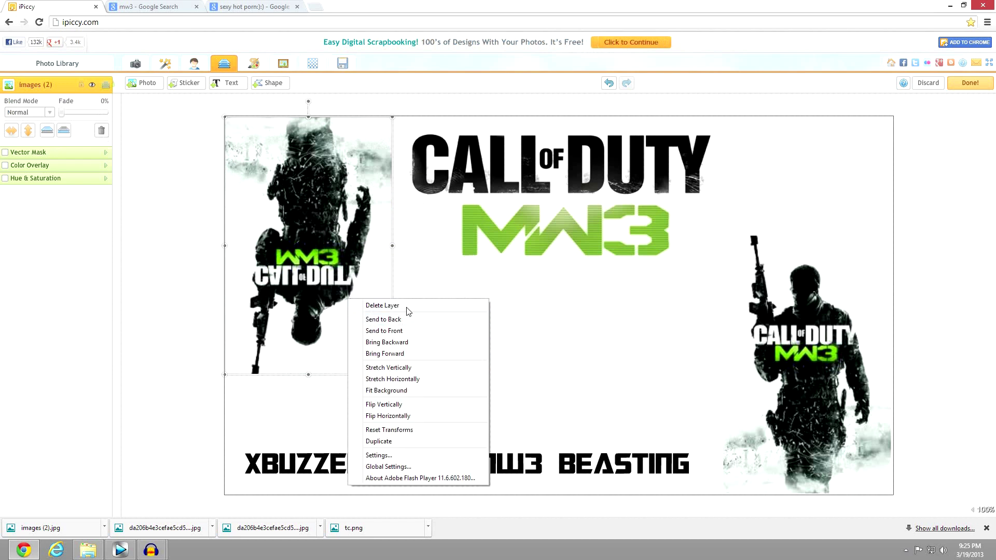
{"action": "left_click", "coordinate": [652, 308]}
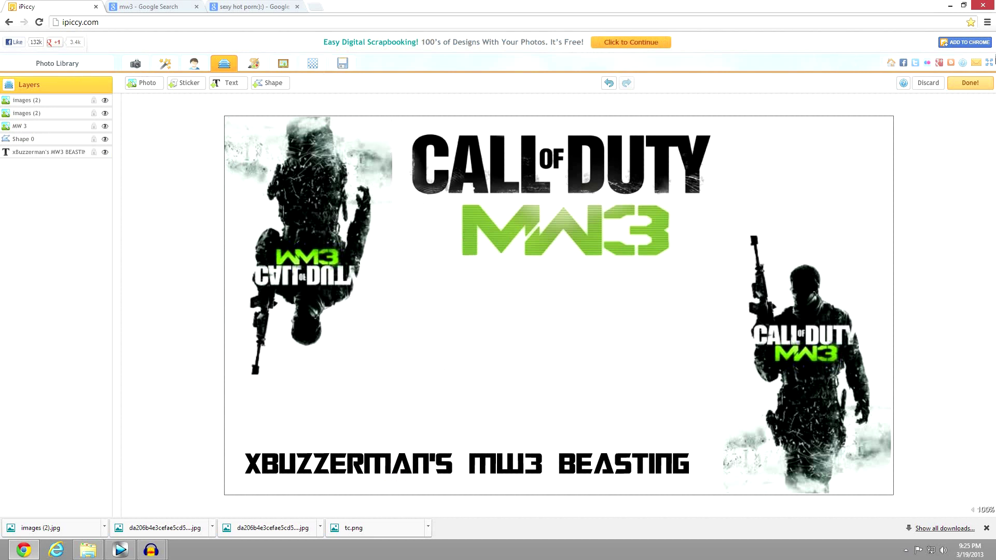
Finish the layer edits and bring up the photo effects list.
{"action": "left_click", "coordinate": [965, 84]}
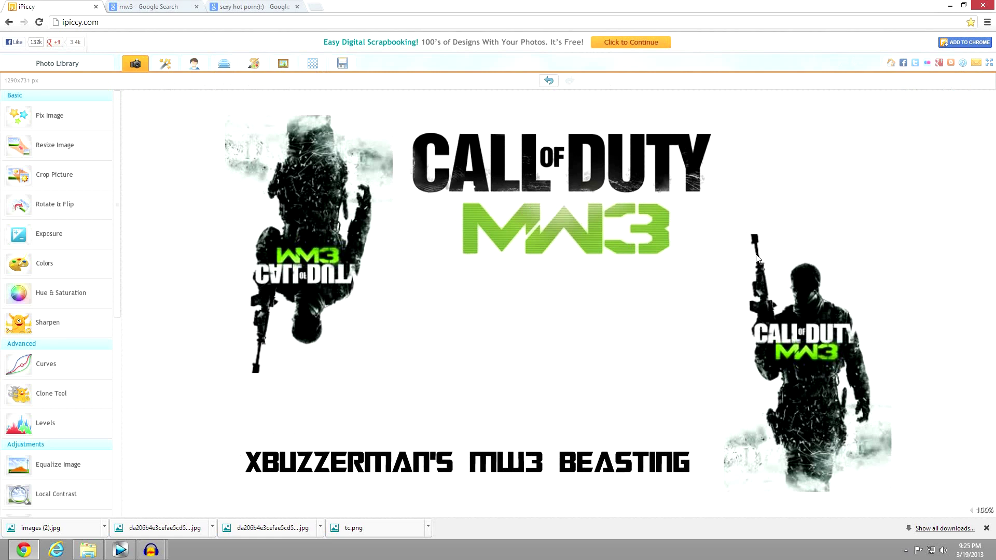
{"action": "left_click", "coordinate": [166, 63]}
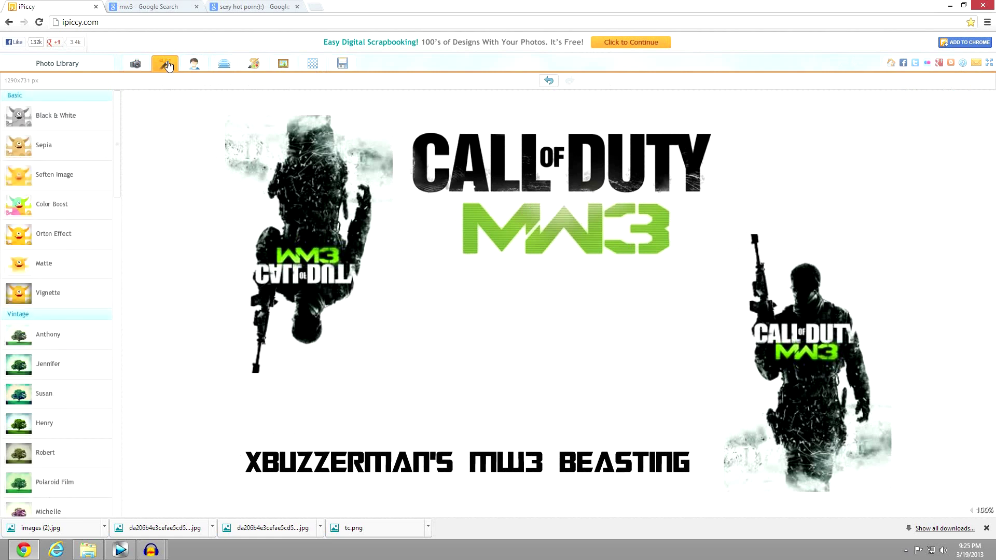
{"action": "scroll", "coordinate": [56, 269], "scroll_direction": "down", "scroll_amount": 5}
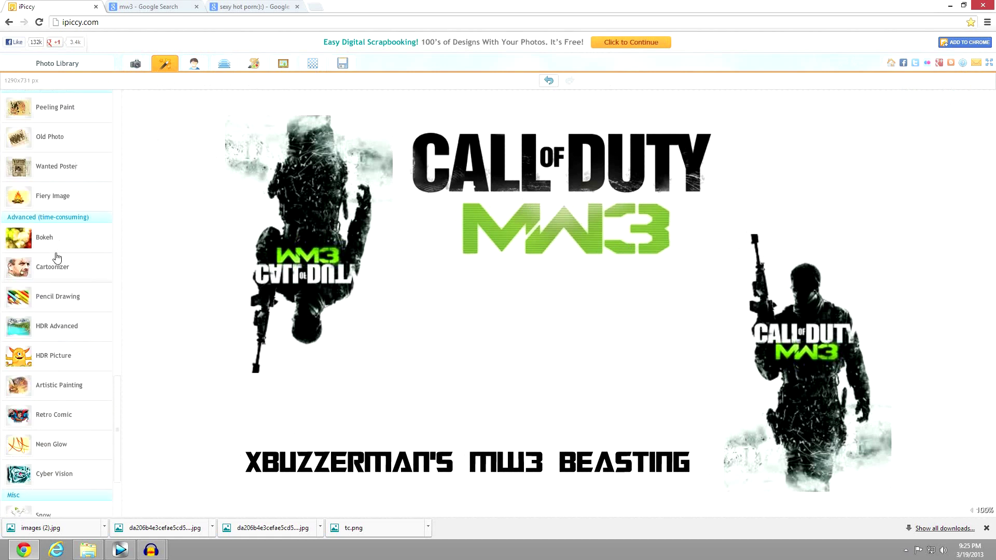
{"action": "scroll", "coordinate": [38, 295], "scroll_direction": "down", "scroll_amount": 5}
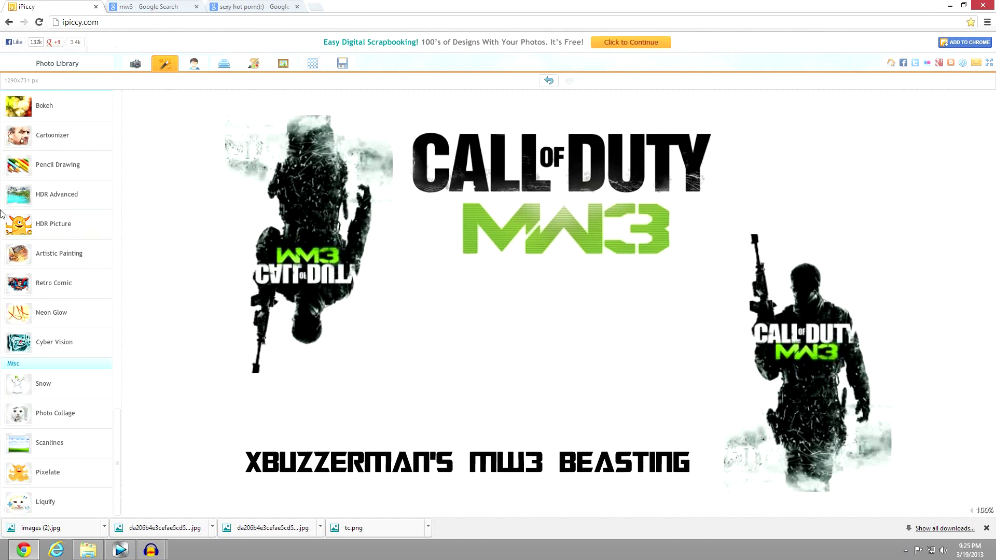
Try the HDR Advanced effect, then stop the render and cancel it.
{"action": "left_click", "coordinate": [72, 197]}
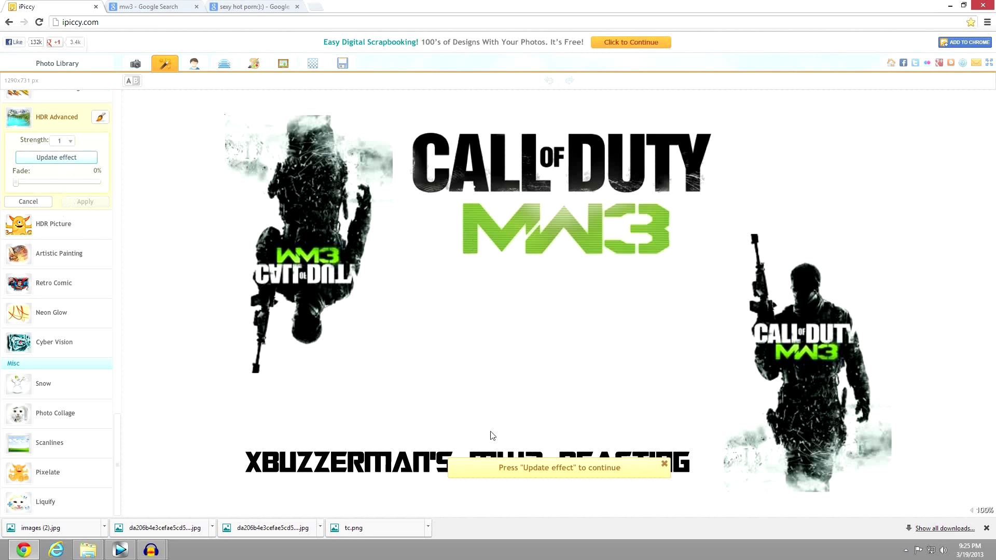
{"action": "left_click", "coordinate": [67, 157]}
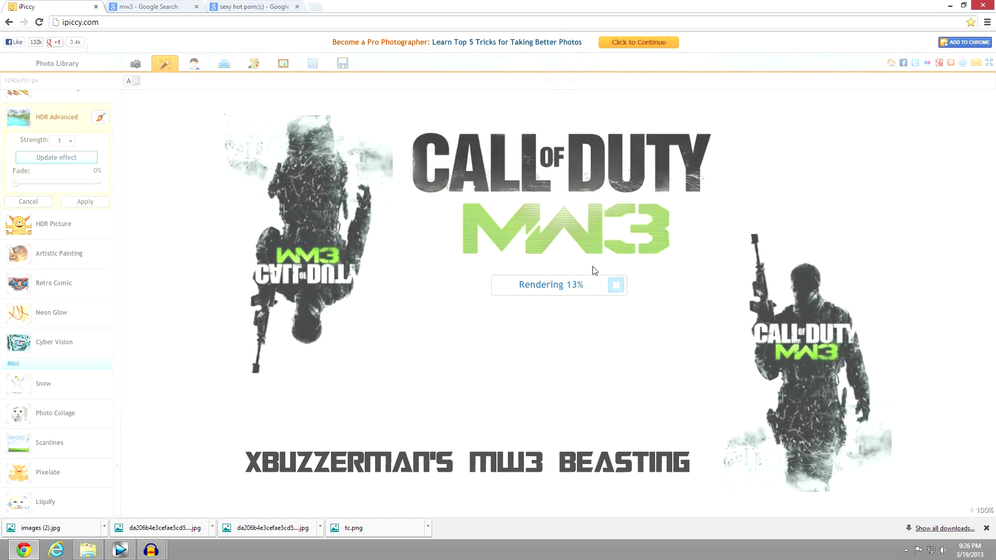
{"action": "left_click", "coordinate": [616, 285]}
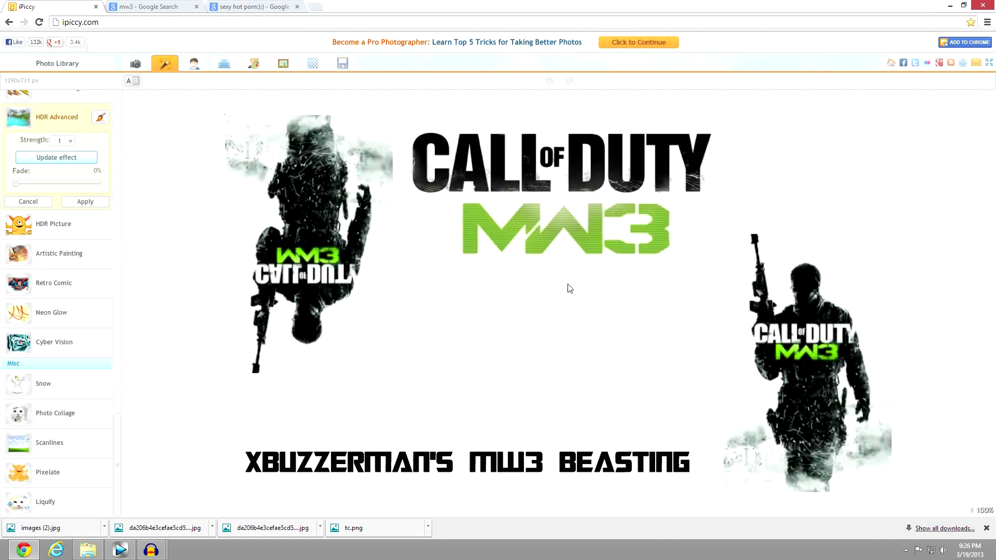
{"action": "left_click", "coordinate": [29, 202]}
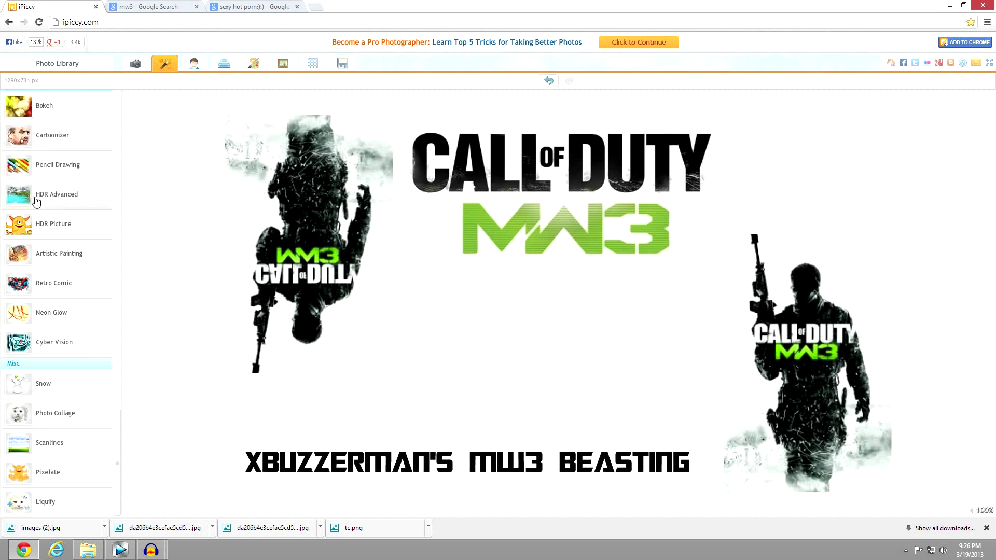
Apply Neon Glow with a partial fade, then apply Cyber Vision.
{"action": "left_click", "coordinate": [66, 313]}
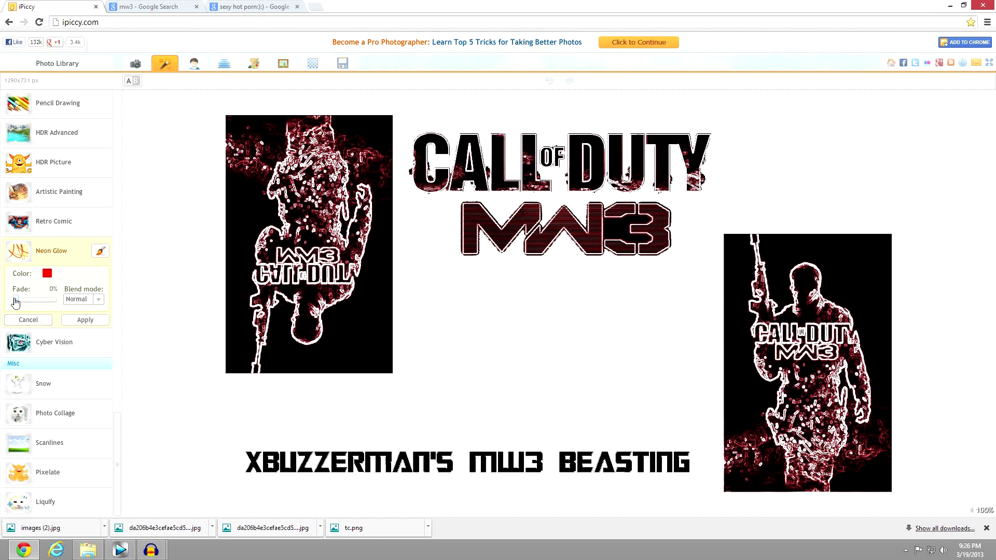
{"action": "left_click_drag", "start_coordinate": [16, 300], "coordinate": [27, 299]}
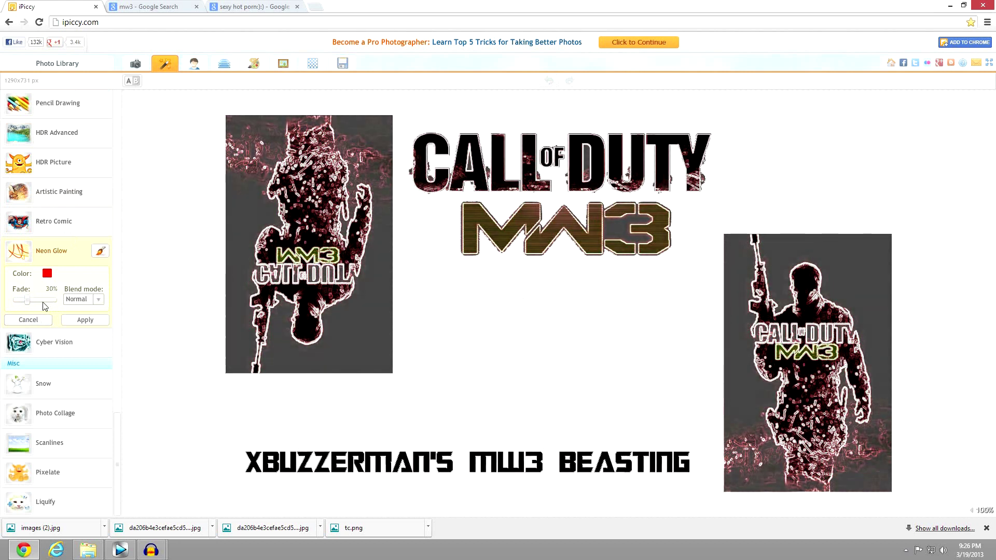
{"action": "left_click", "coordinate": [78, 321]}
{"action": "left_click", "coordinate": [62, 343]}
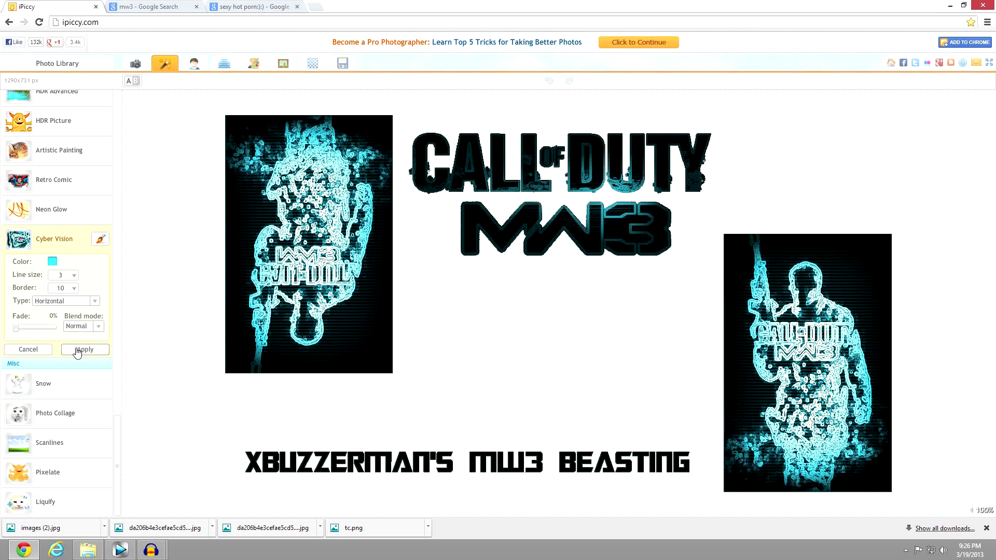
{"action": "left_click", "coordinate": [78, 351]}
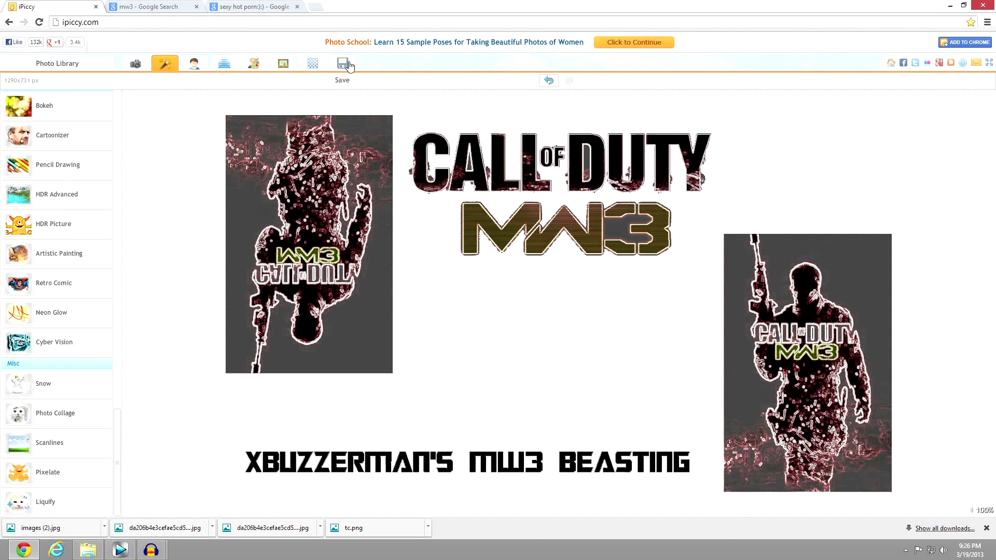
Preview several Fabric textures and a Lights texture, discarding each.
{"action": "left_click", "coordinate": [311, 66]}
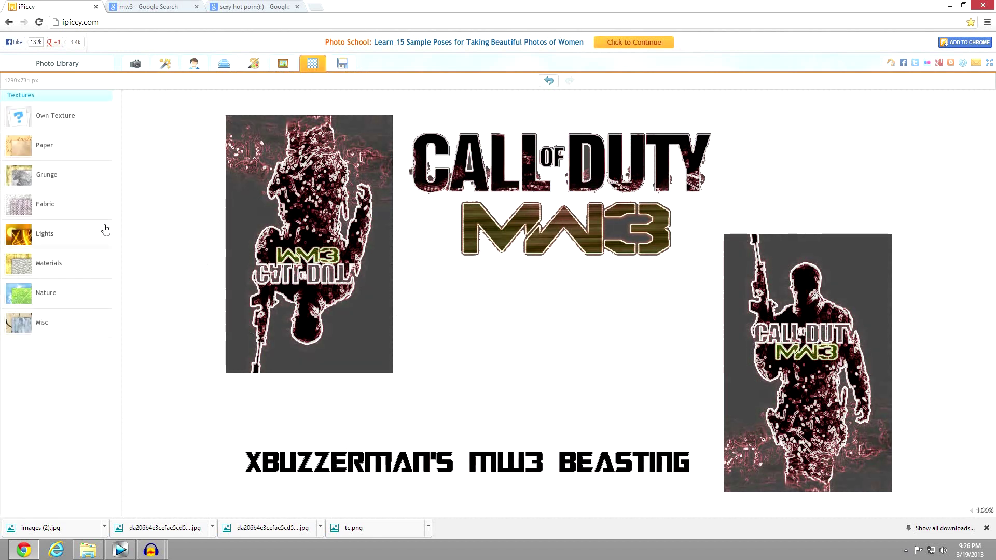
{"action": "left_click", "coordinate": [61, 208]}
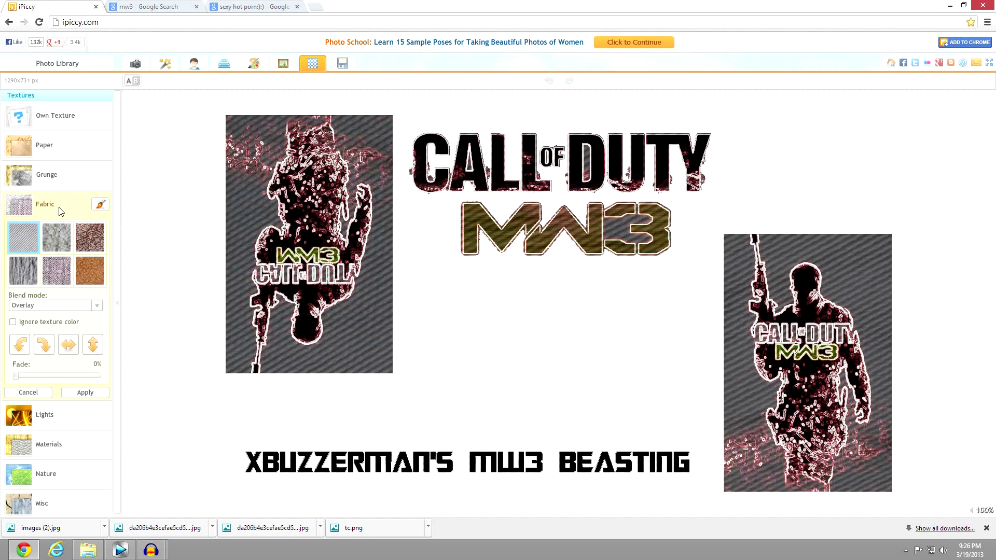
{"action": "left_click", "coordinate": [23, 272]}
{"action": "left_click", "coordinate": [65, 270]}
{"action": "left_click", "coordinate": [65, 253]}
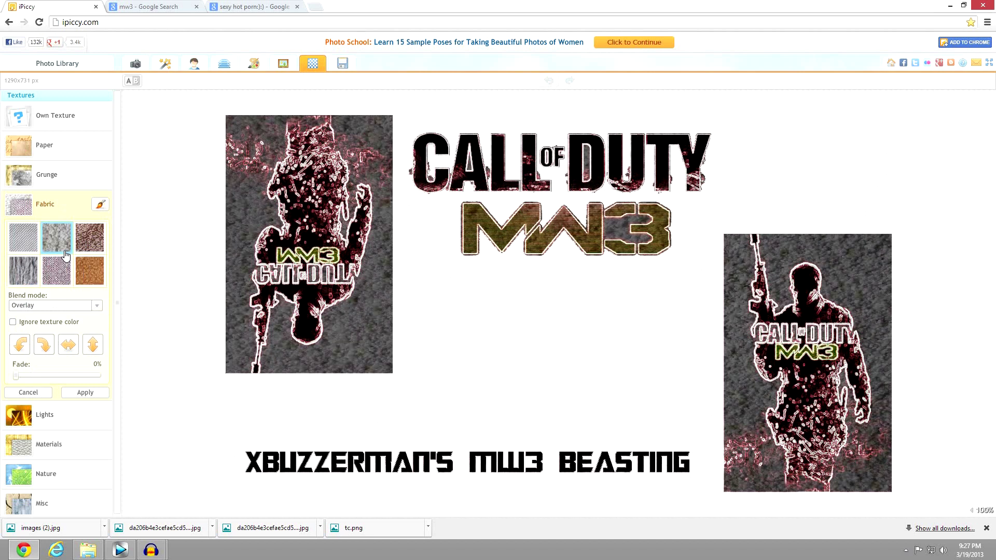
{"action": "left_click", "coordinate": [45, 395]}
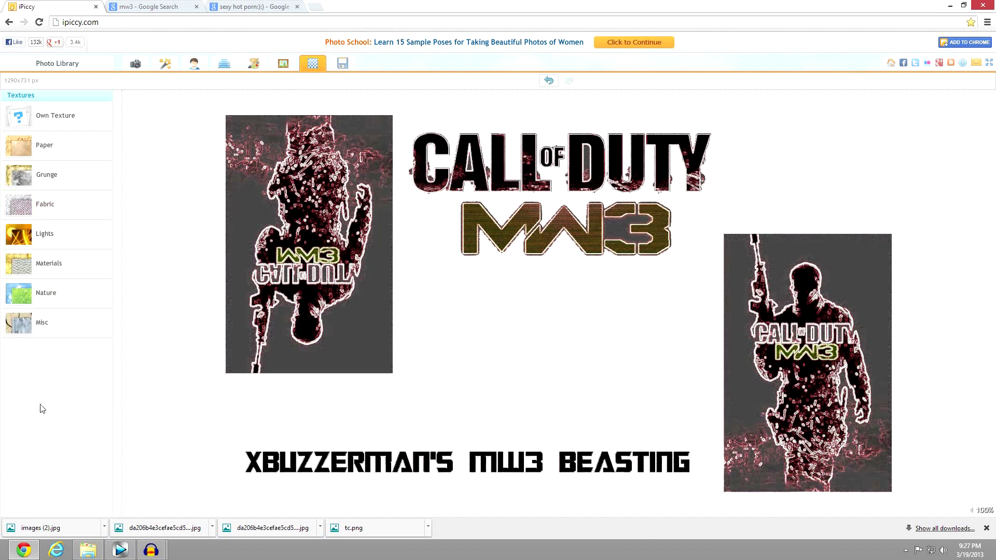
{"action": "left_click", "coordinate": [55, 236]}
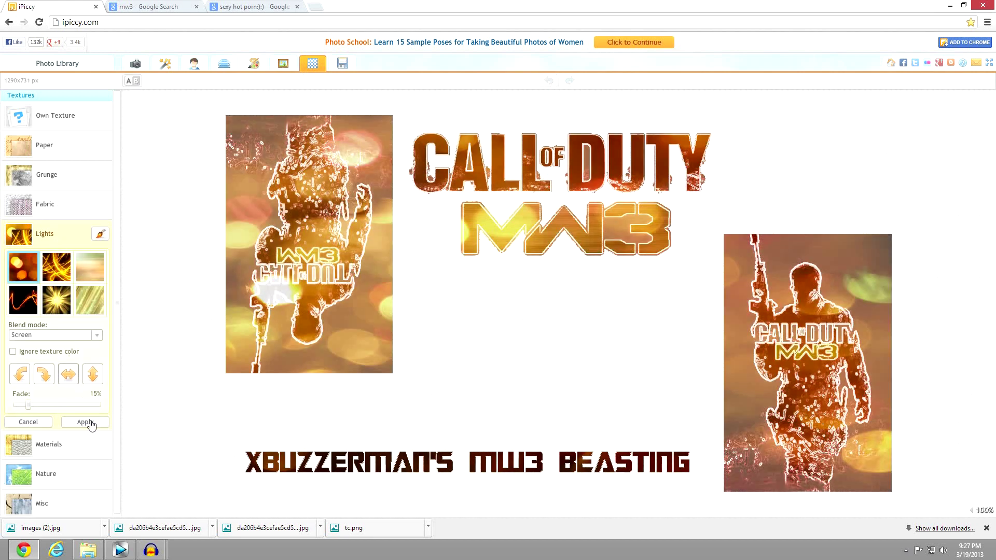
{"action": "left_click", "coordinate": [36, 423]}
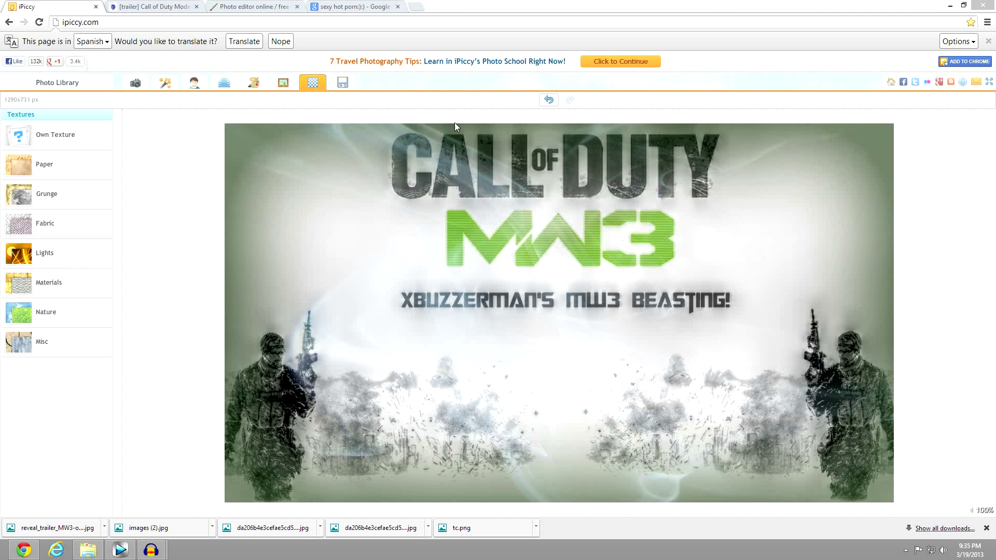
{"action": "left_click", "coordinate": [51, 313]}
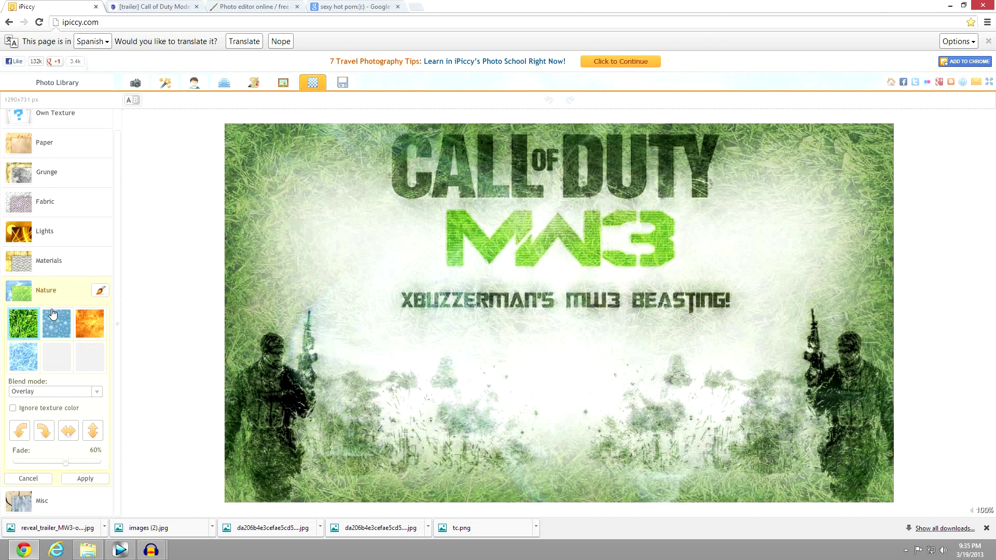
{"action": "left_click", "coordinate": [66, 269]}
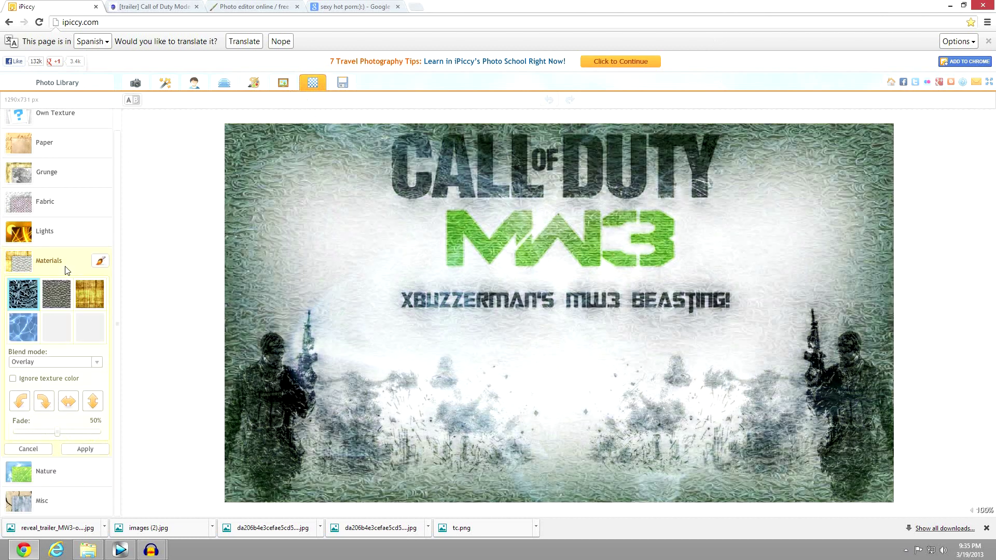
{"action": "left_click", "coordinate": [44, 235]}
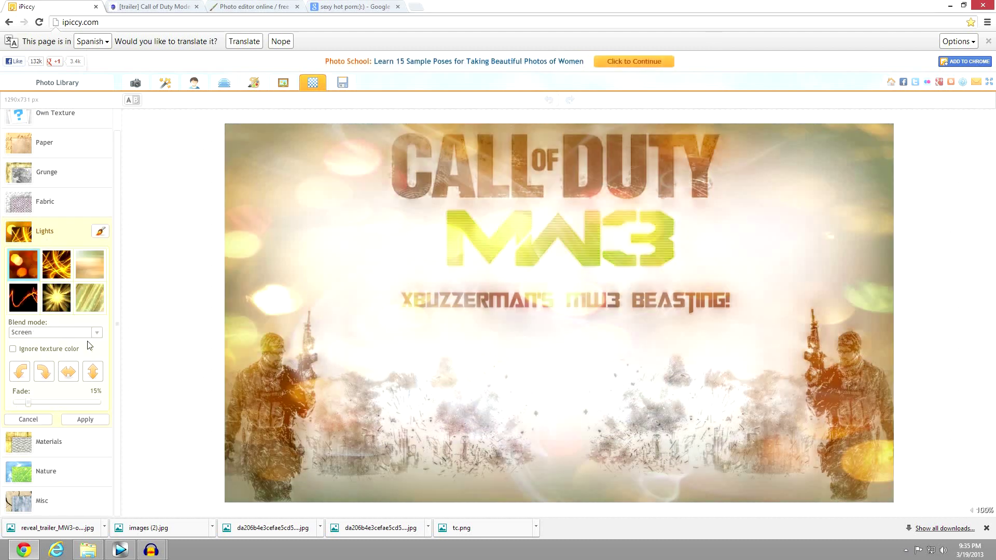
{"action": "left_click", "coordinate": [31, 420]}
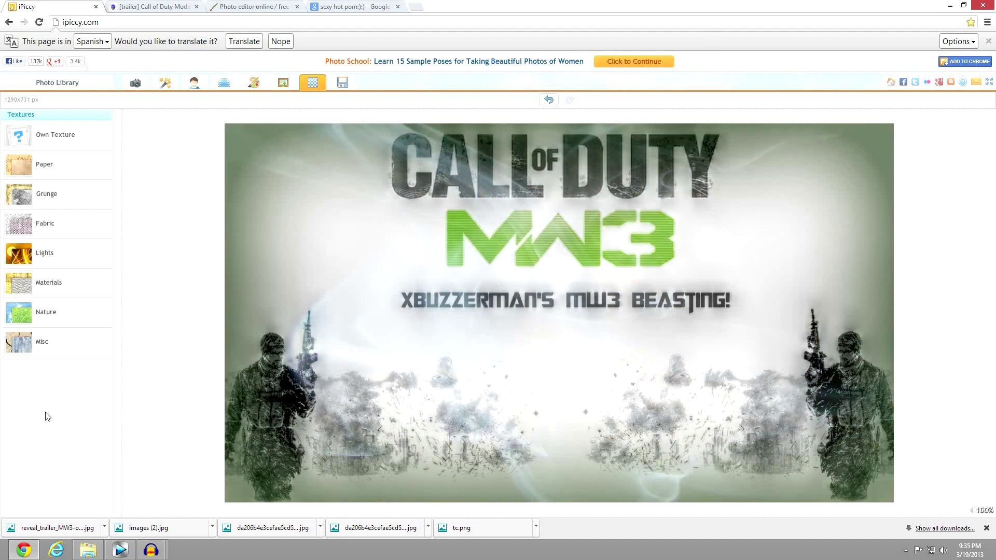
{"action": "left_click", "coordinate": [52, 351]}
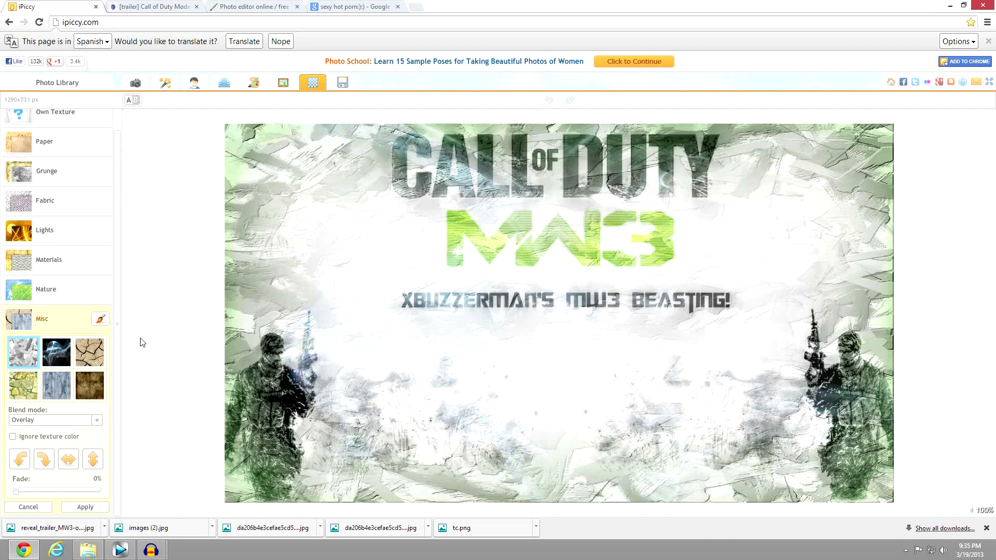
{"action": "left_click", "coordinate": [30, 507]}
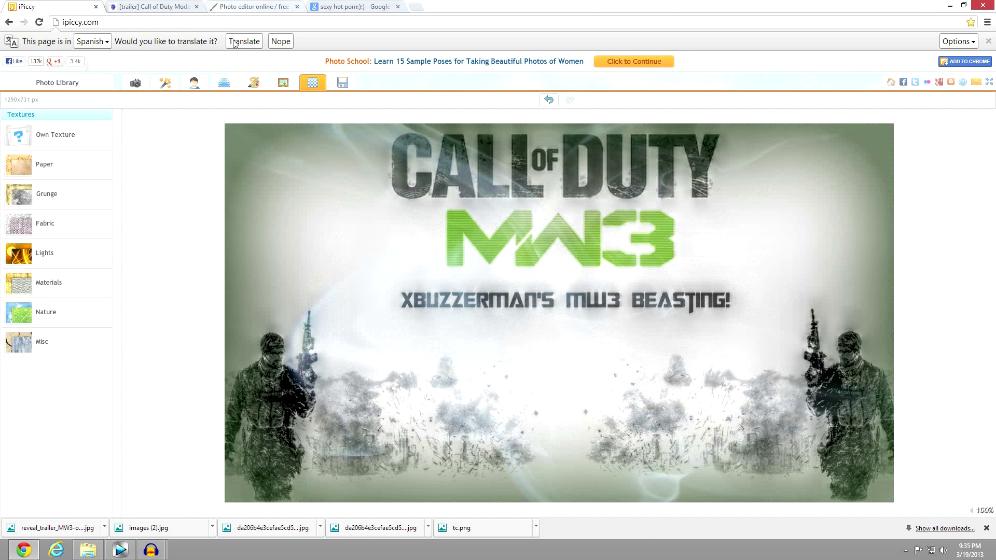
{"action": "left_click", "coordinate": [147, 85]}
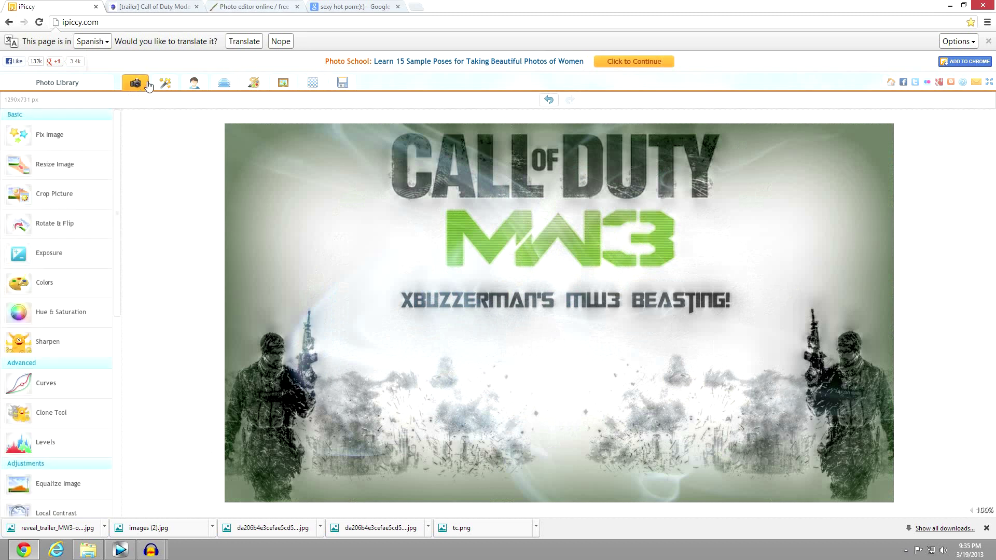
{"action": "left_click", "coordinate": [165, 83]}
{"action": "scroll", "coordinate": [50, 356], "scroll_direction": "down", "scroll_amount": 5}
{"action": "scroll", "coordinate": [50, 356], "scroll_direction": "down", "scroll_amount": 5}
{"action": "scroll", "coordinate": [50, 347], "scroll_direction": "down", "scroll_amount": 4}
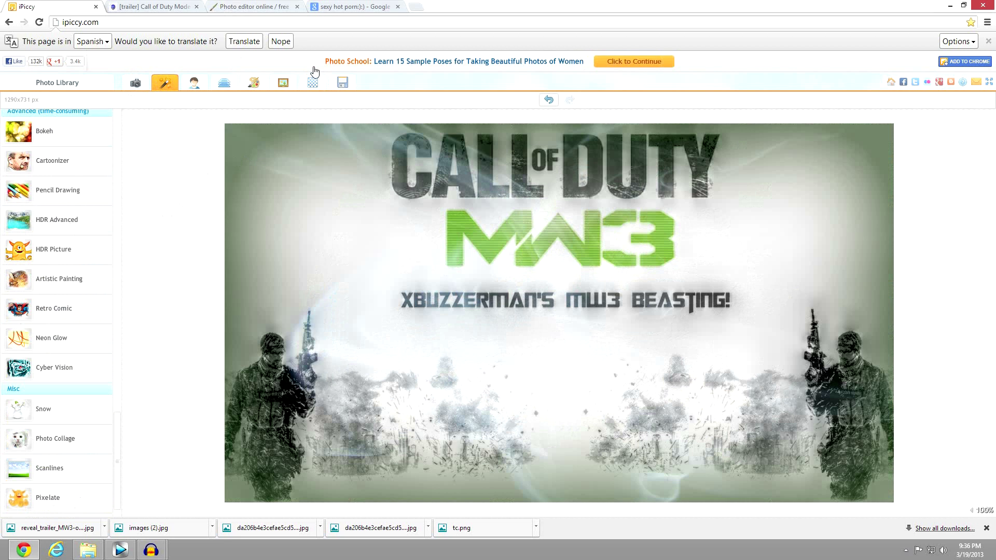
{"action": "left_click", "coordinate": [283, 83]}
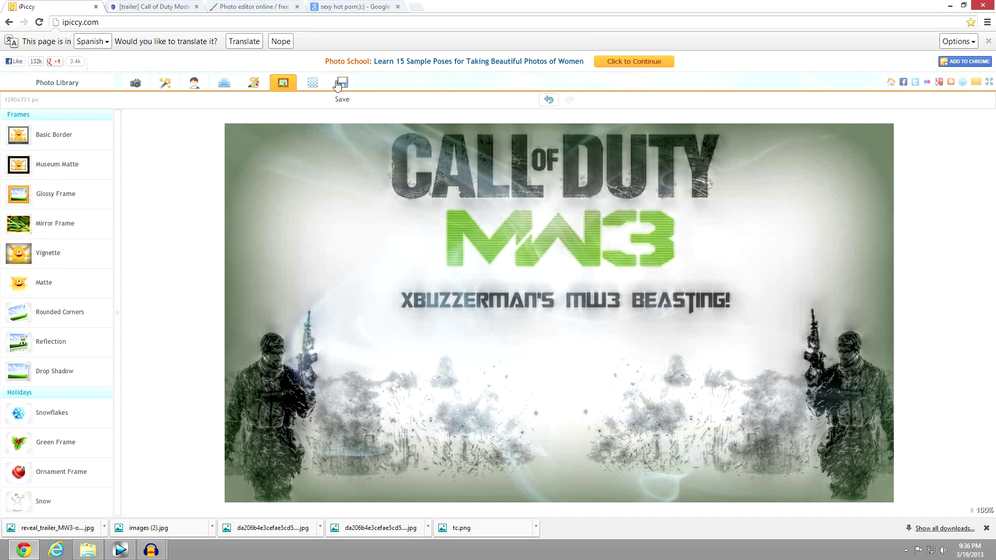
Set the photo's save options to JPG format at 100% quality.
{"action": "left_click", "coordinate": [340, 83]}
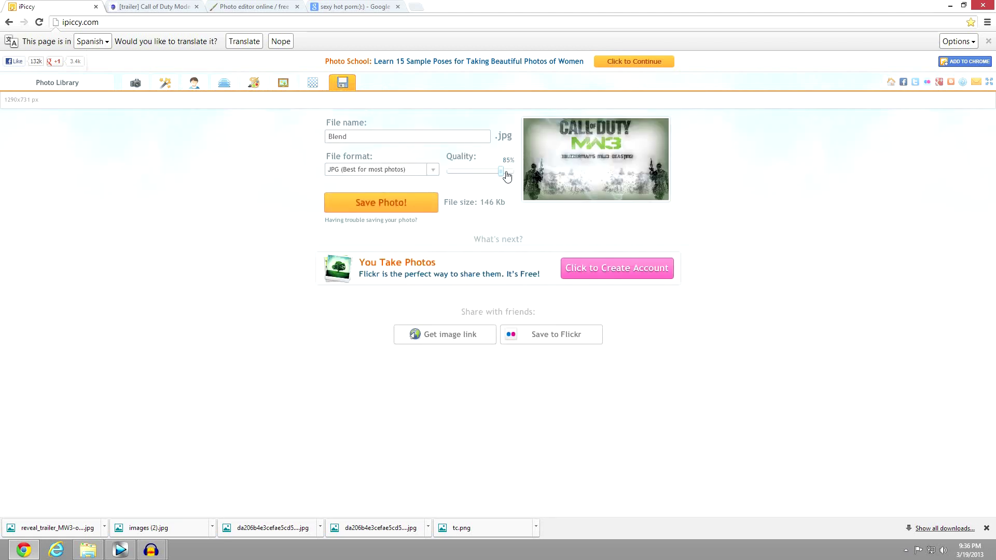
{"action": "left_click_drag", "start_coordinate": [506, 176], "coordinate": [515, 175]}
{"action": "left_click", "coordinate": [433, 171]}
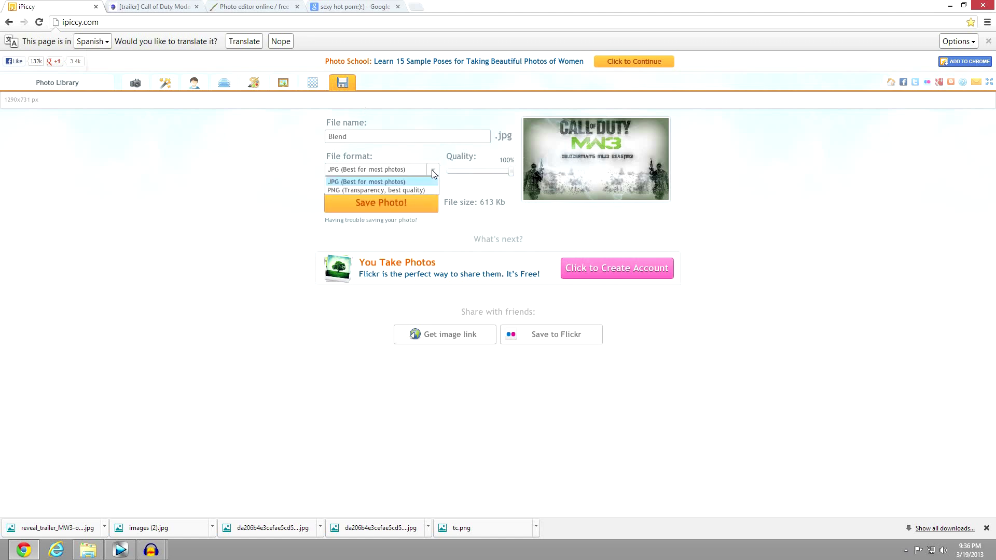
{"action": "left_click", "coordinate": [433, 173]}
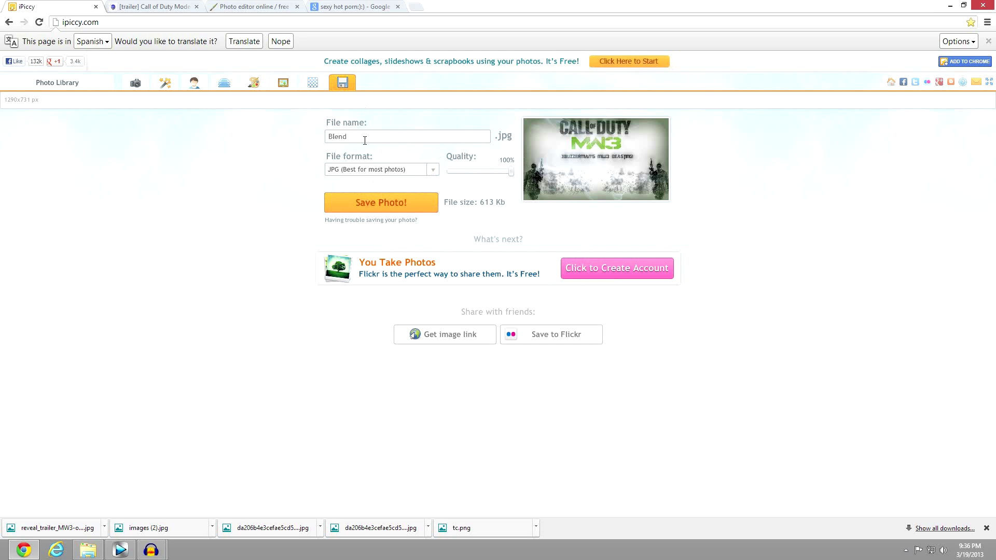
Save the photo to the computer under the file name Blend.jpg.
{"action": "left_click_drag", "start_coordinate": [364, 140], "coordinate": [300, 147]}
{"action": "left_click", "coordinate": [407, 203]}
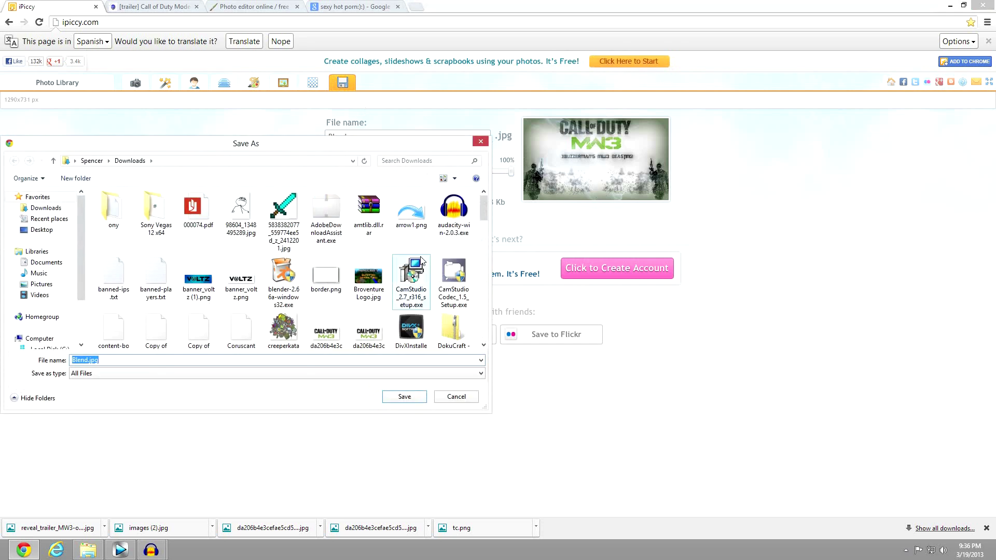
{"action": "left_click", "coordinate": [404, 396]}
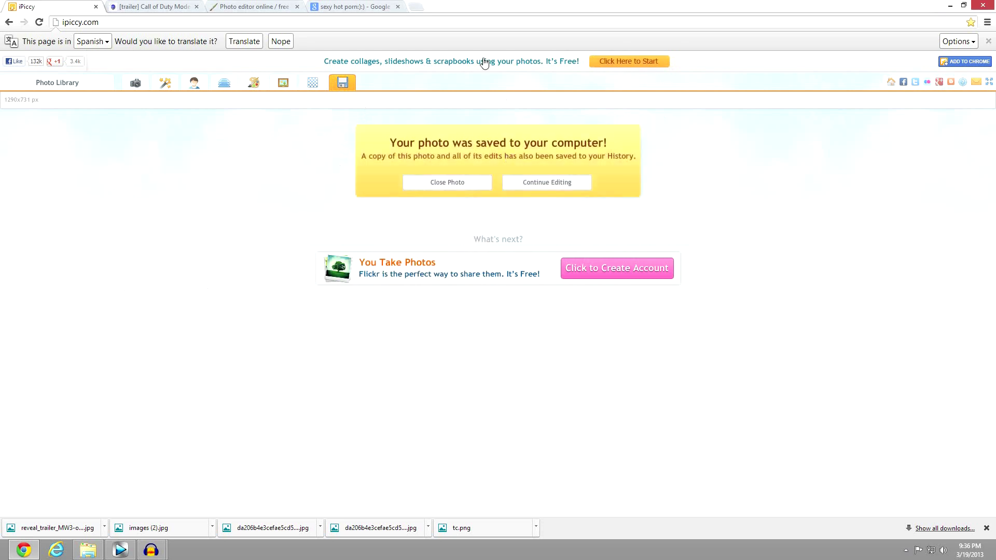